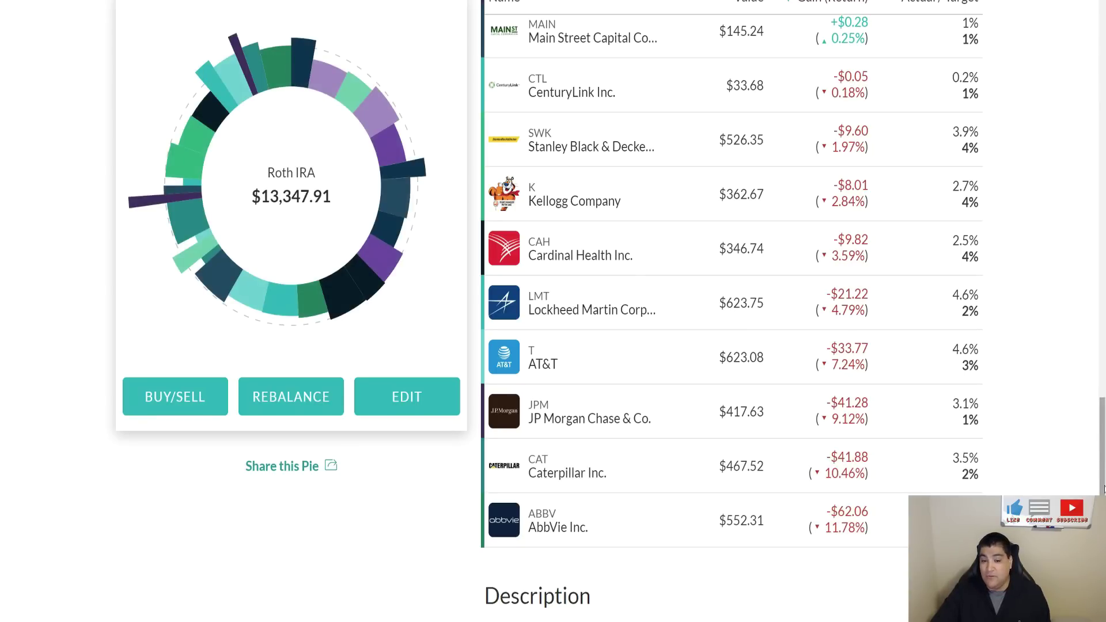
- Open the Roth IRA's trading activity and review the dividends in the Feb 25, 2019 activity details
scroll(1103, 488, up, 10)
click(220, 56)
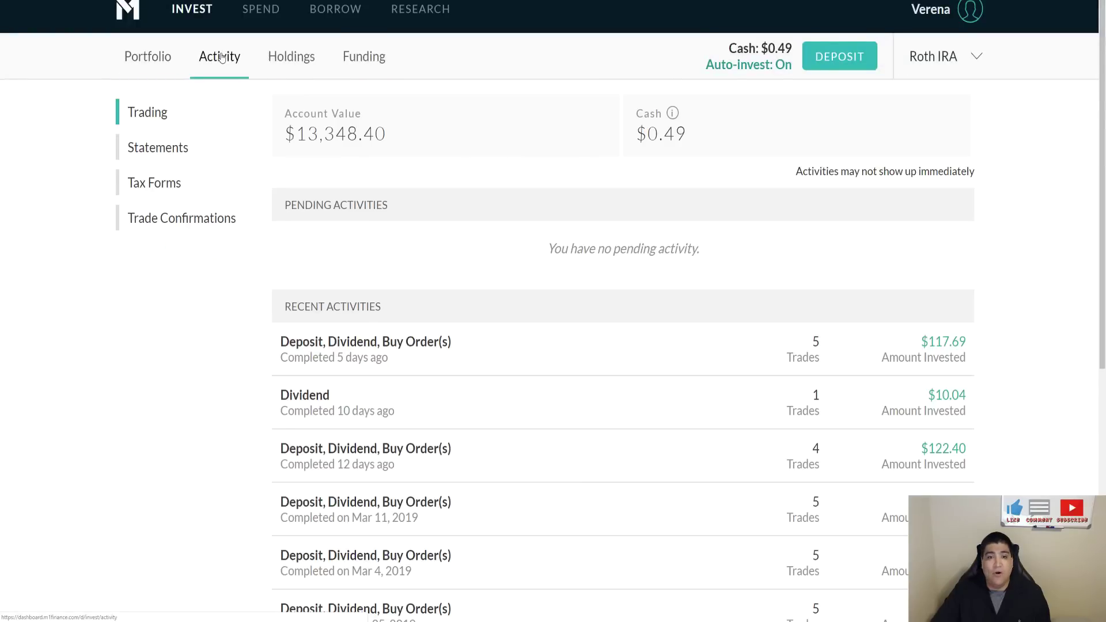
drag(1102, 176, 1098, 269)
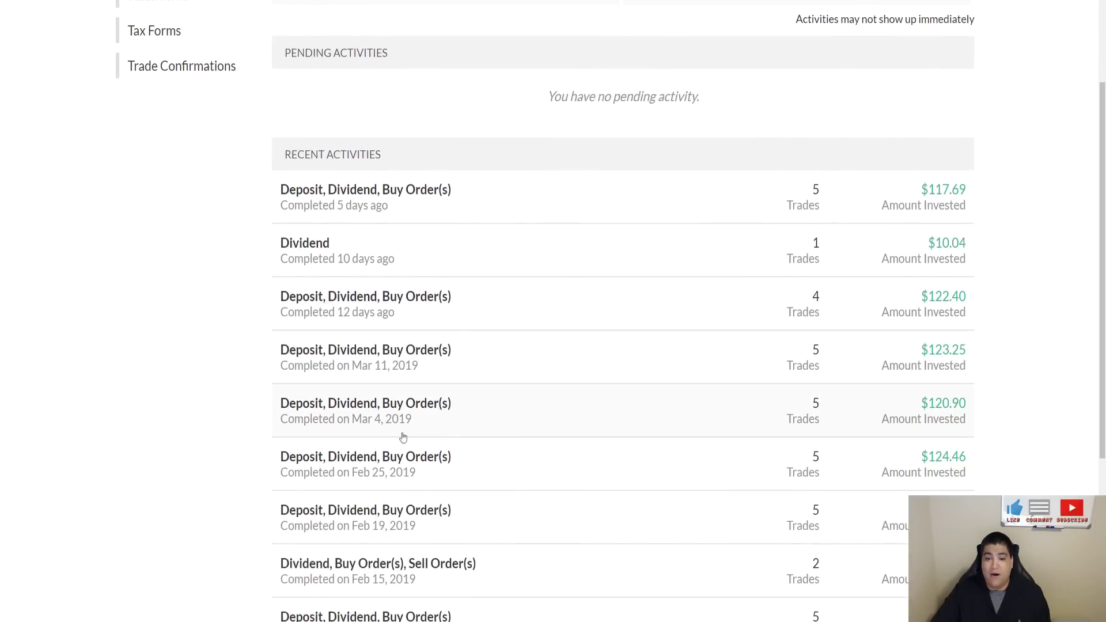
click(401, 477)
click(242, 512)
scroll(237, 444, down, 1)
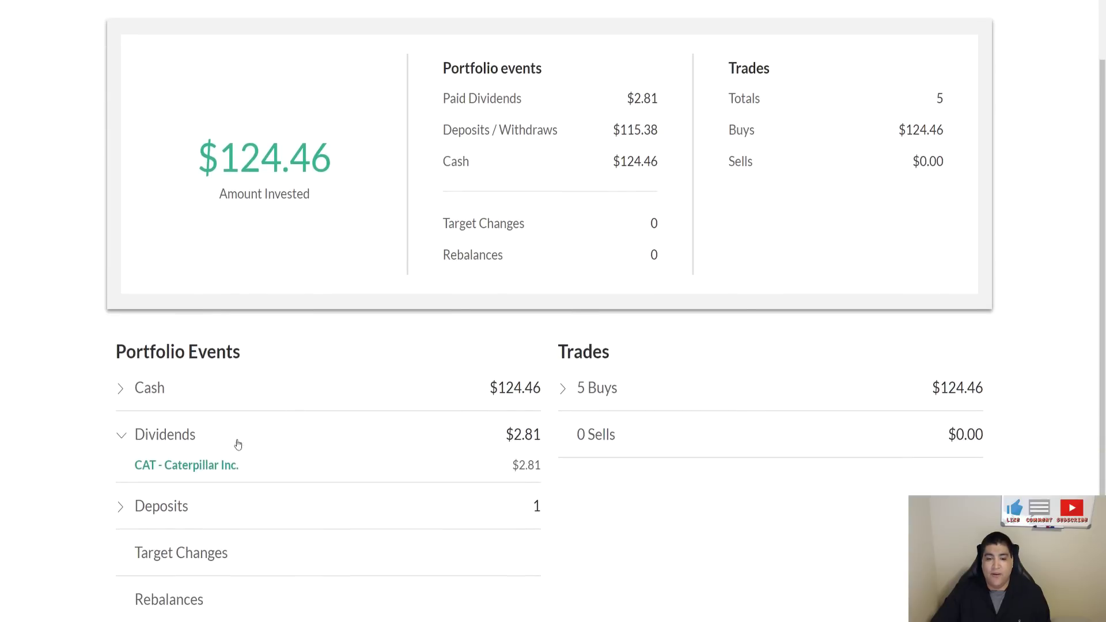
scroll(1079, 26, up, 1)
click(1081, 21)
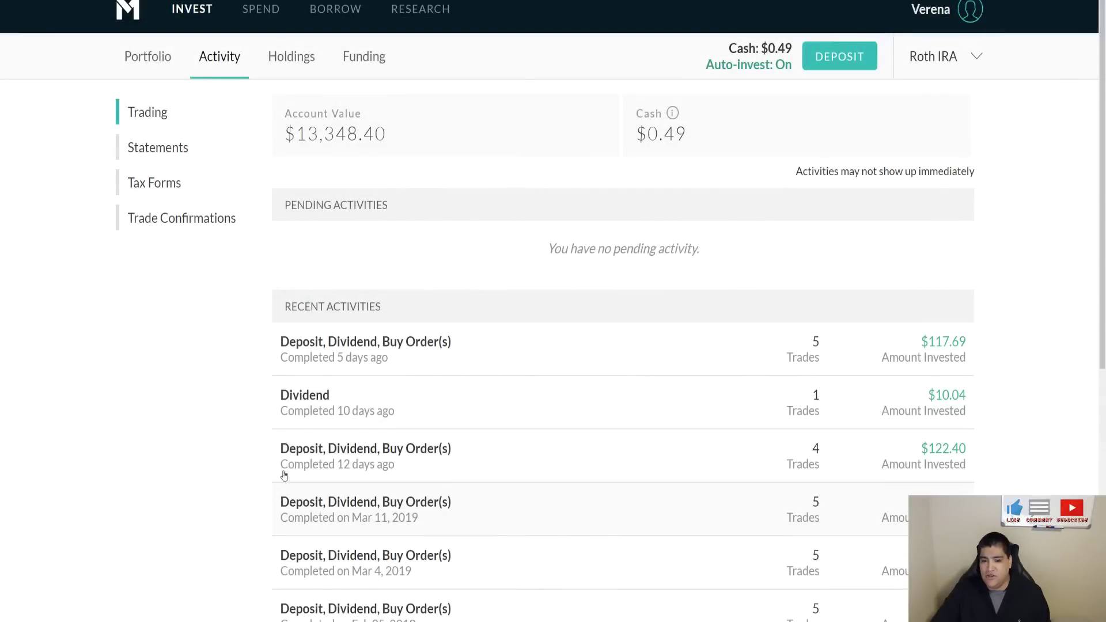
- Open the activity details for Mar 4, 2019 and expand the Cash and Dividends entries under Portfolio Events
scroll(1103, 226, down, 1)
scroll(1104, 226, down, 1)
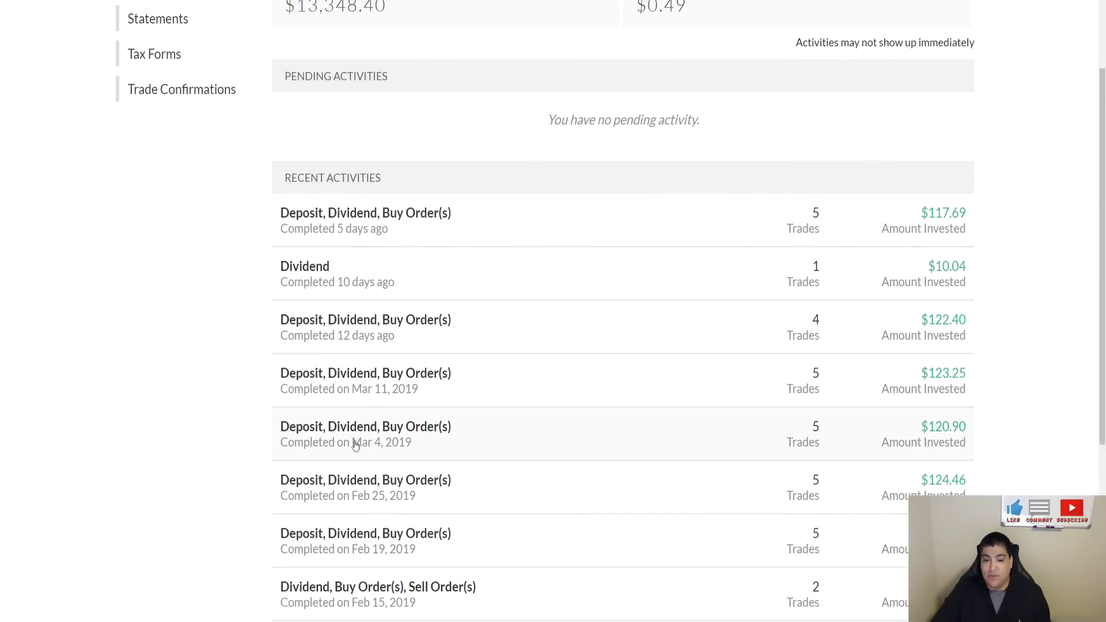
click(391, 441)
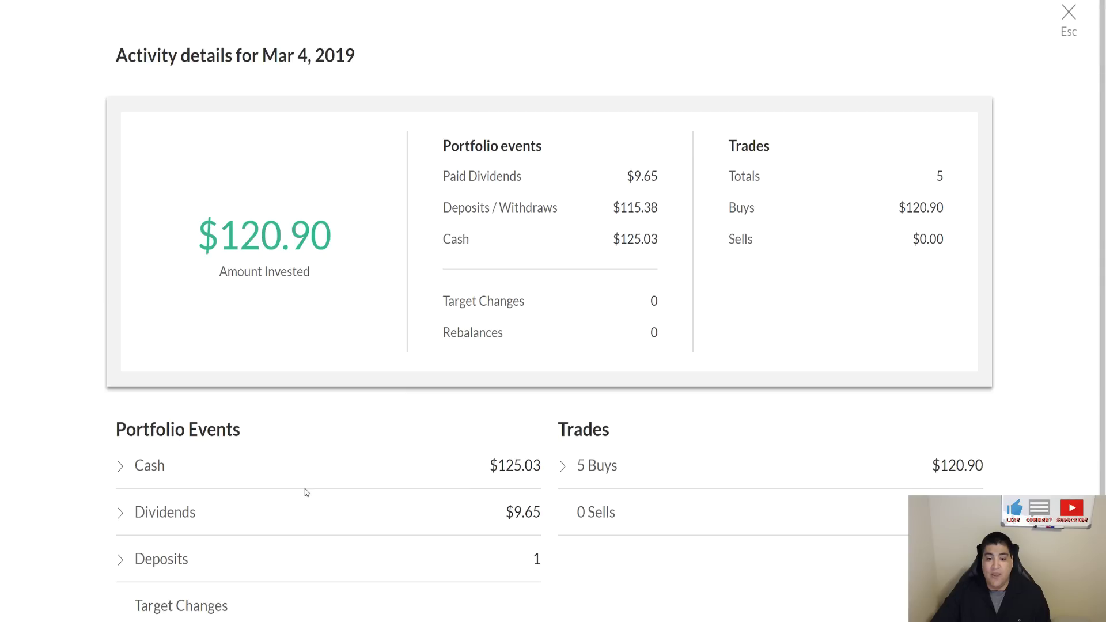
click(303, 470)
click(291, 532)
scroll(413, 416, down, 2)
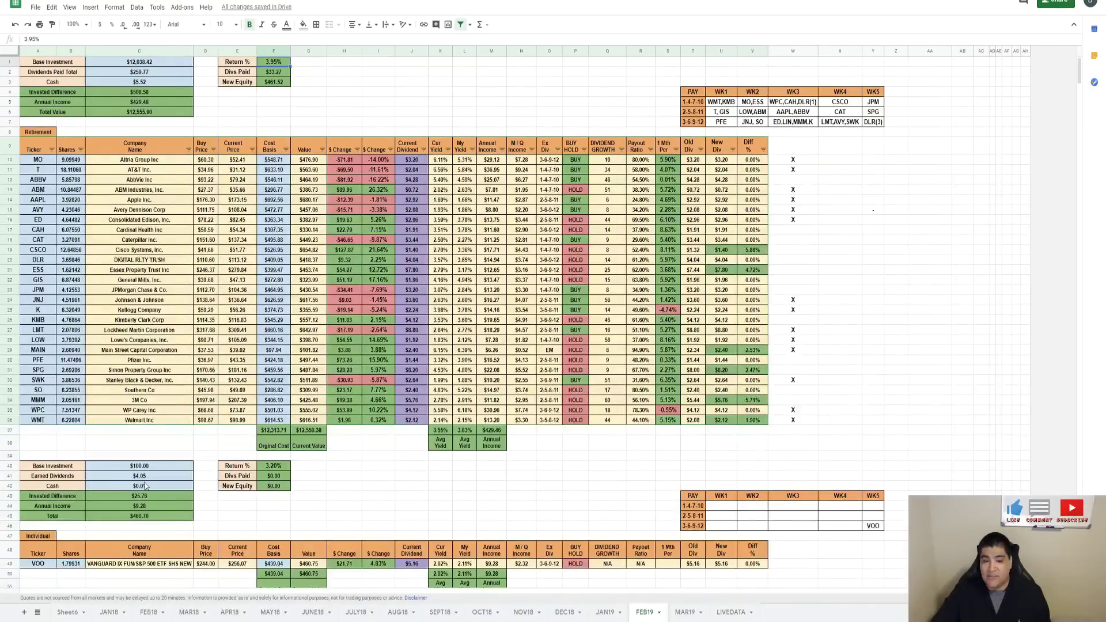
- In the Google Sheets dividend tracker, check the SPG and TOTAL amounts under PAID DIVIDENDS on FEB19, and open the MAR19 sheet
scroll(145, 485, down, 3)
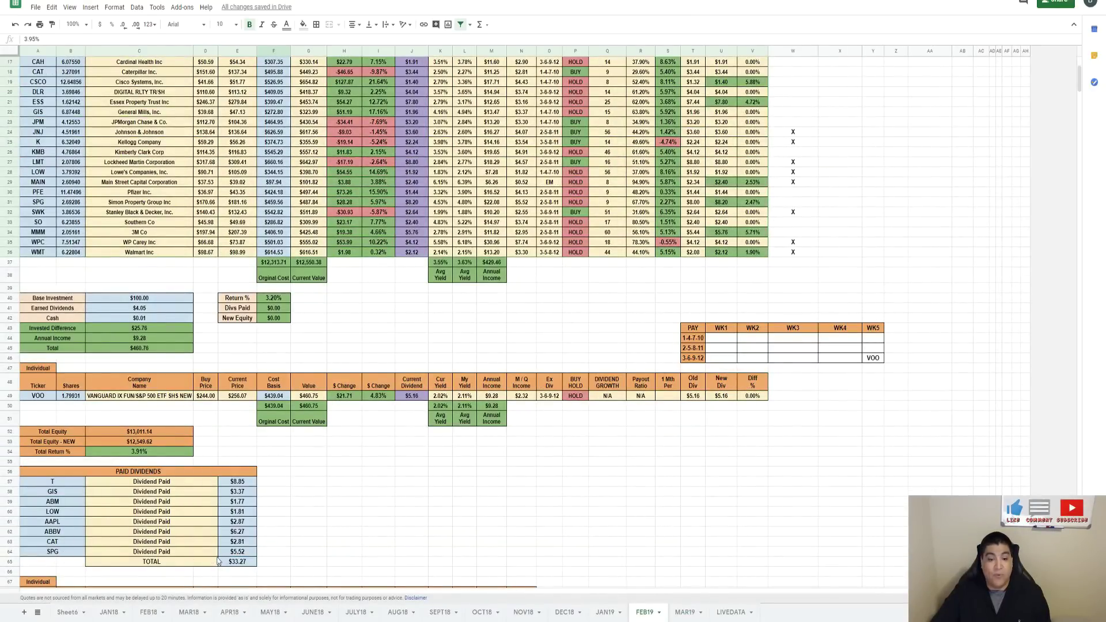
click(239, 556)
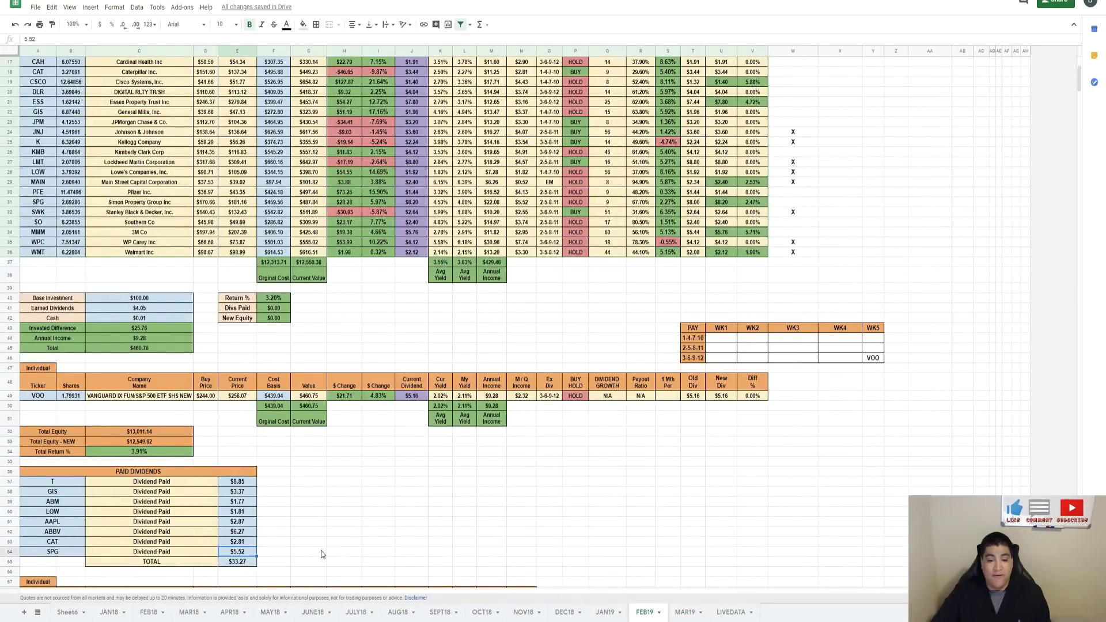
click(246, 565)
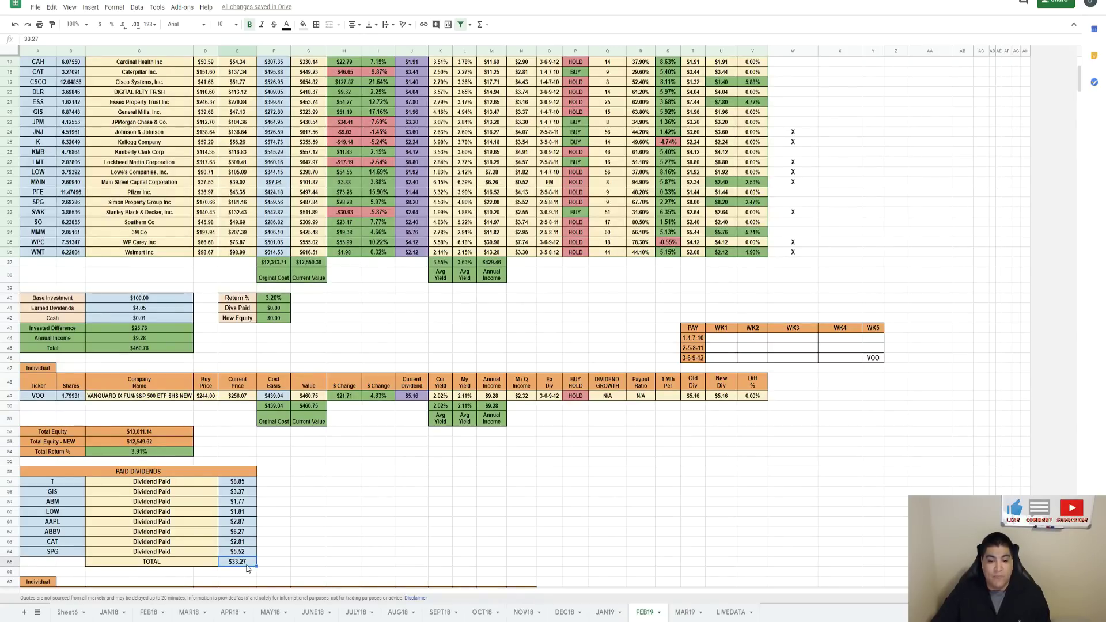
click(685, 612)
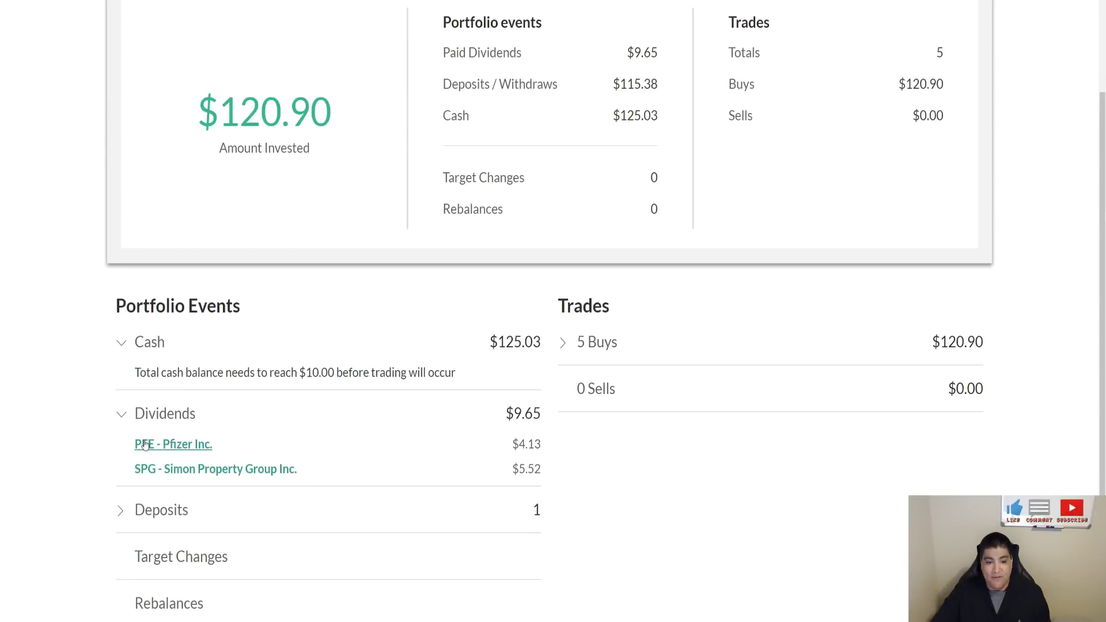
- Back in M1 Finance, examine the Pfizer dividend and the individual buys in the Mar 4, 2019 activity, and close its details
drag(514, 444, 553, 444)
click(582, 425)
click(682, 342)
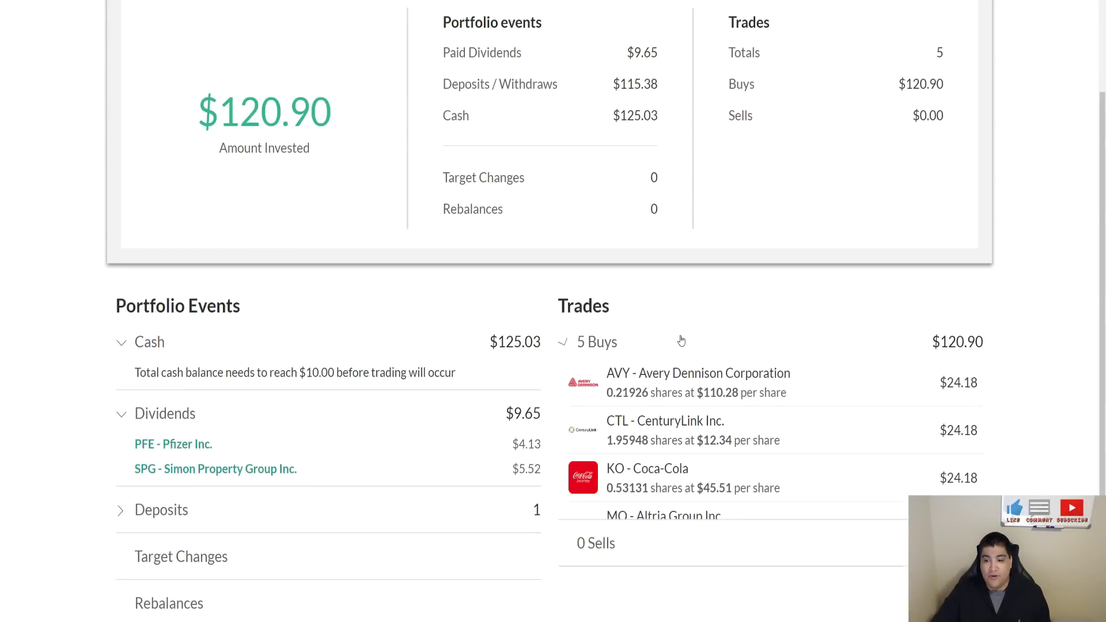
scroll(491, 357, down, 1)
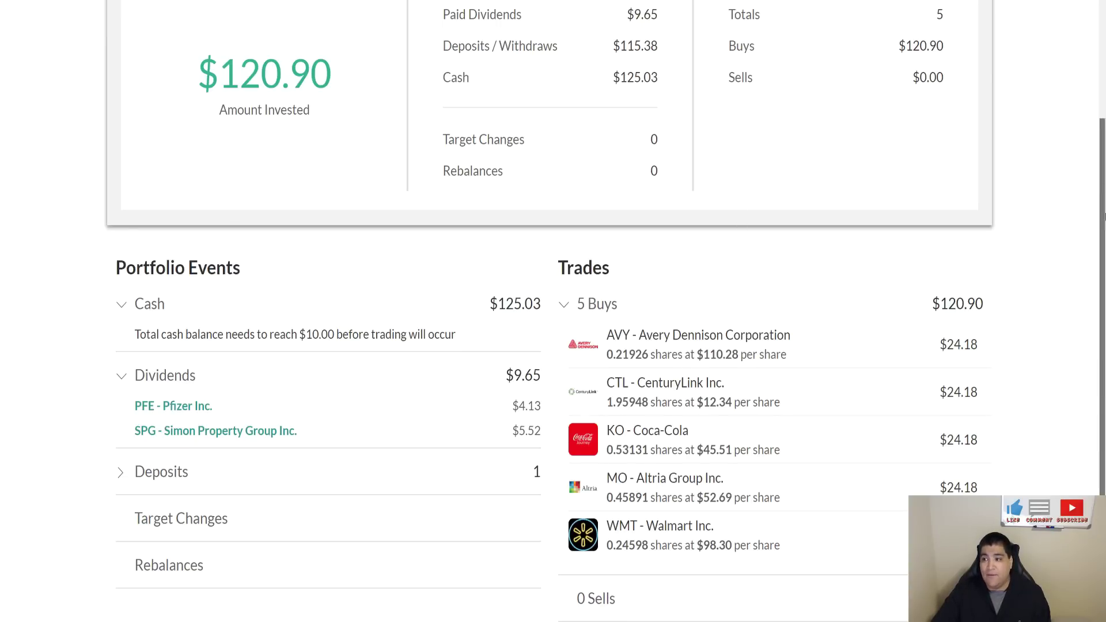
scroll(1062, 113, up, 3)
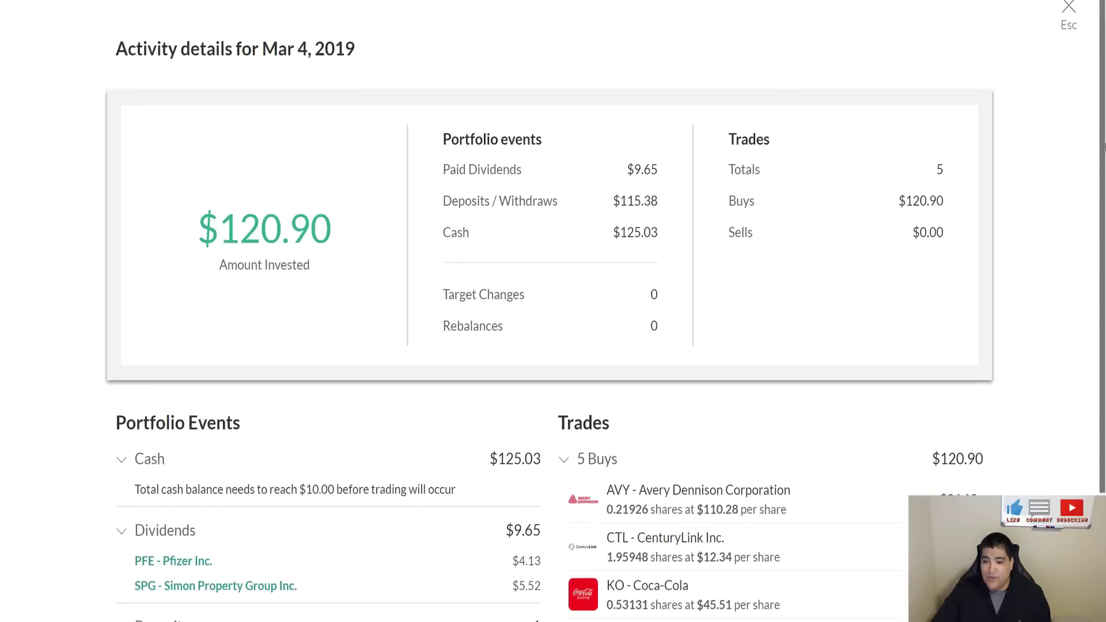
scroll(1103, 210, down, 1)
scroll(1103, 210, down, 1)
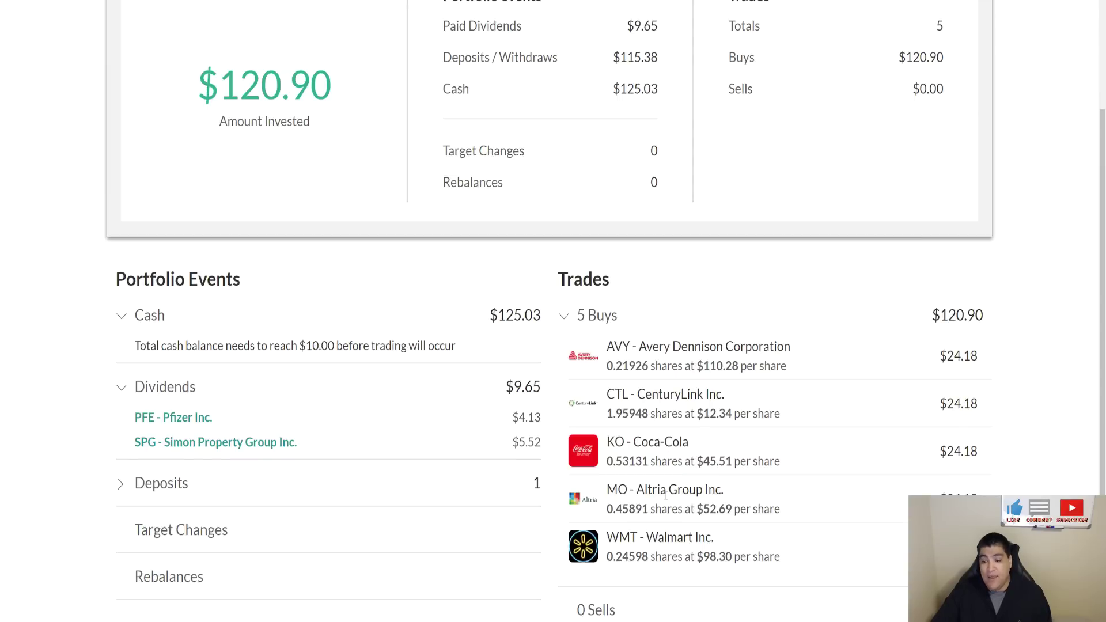
scroll(1103, 136, up, 5)
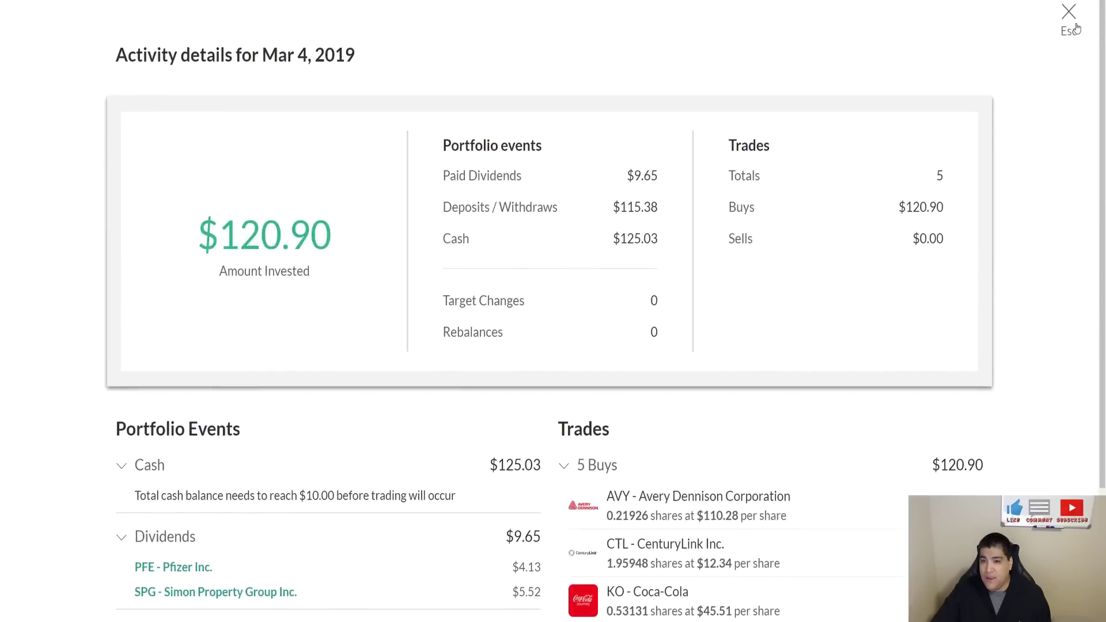
click(1070, 29)
- Review the dividends and individual buys in the Mar 11, 2019 activity details, and close them
scroll(406, 492, down, 3)
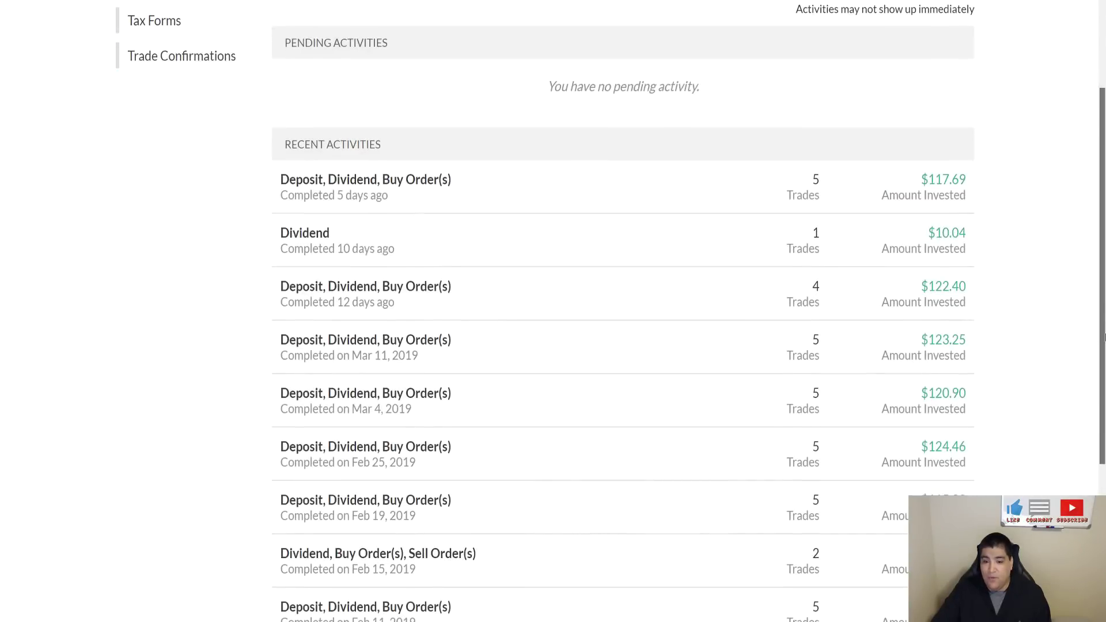
click(397, 353)
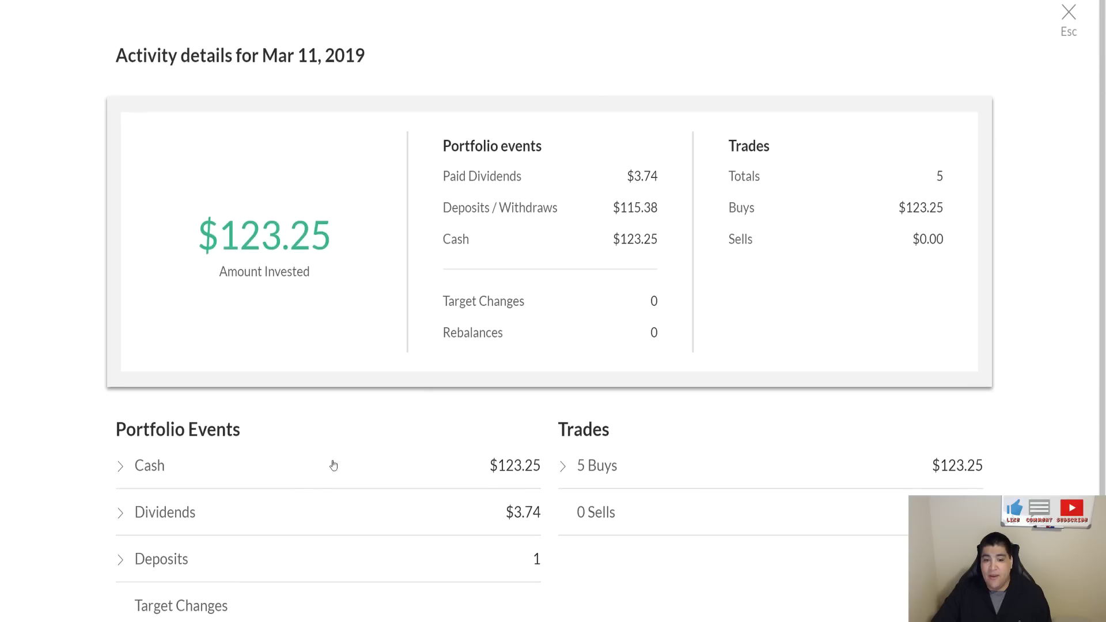
click(309, 509)
scroll(1103, 147, down, 2)
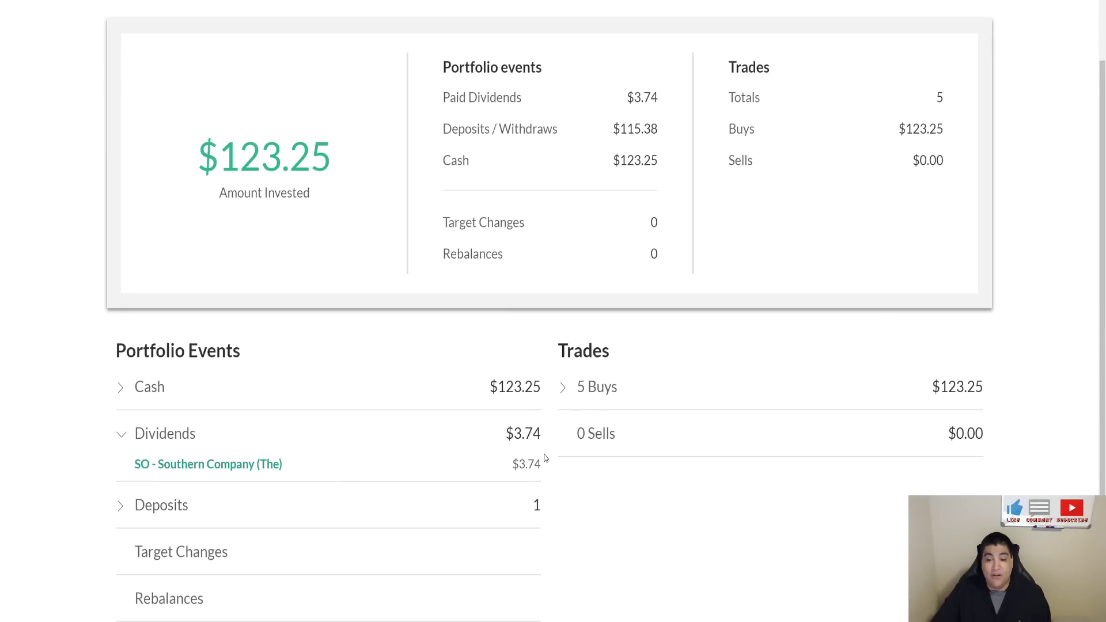
click(627, 384)
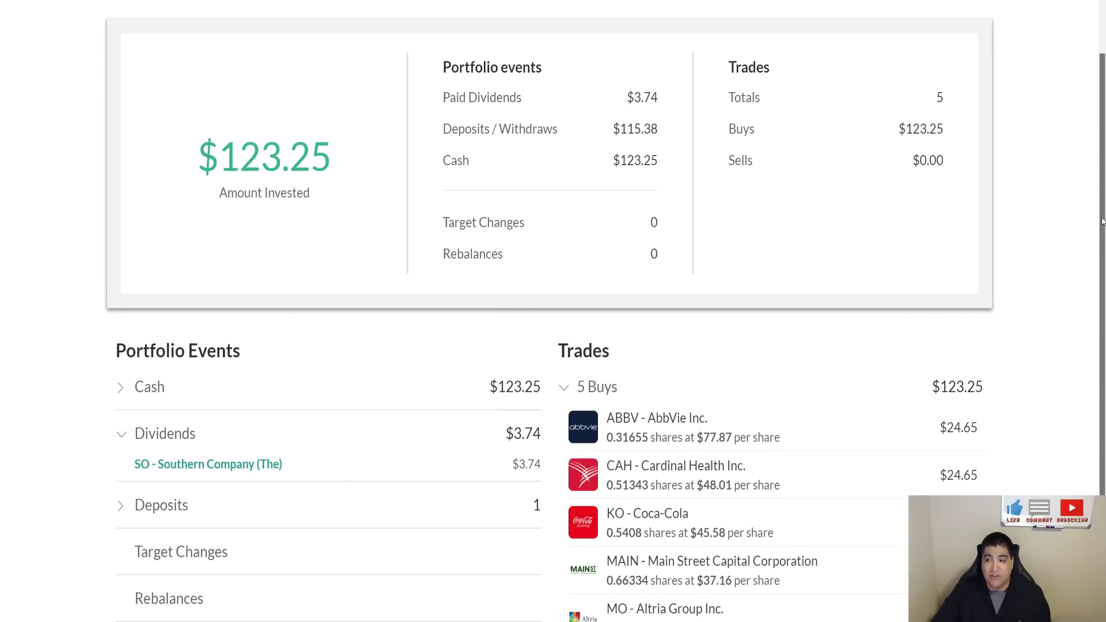
scroll(1102, 220, down, 2)
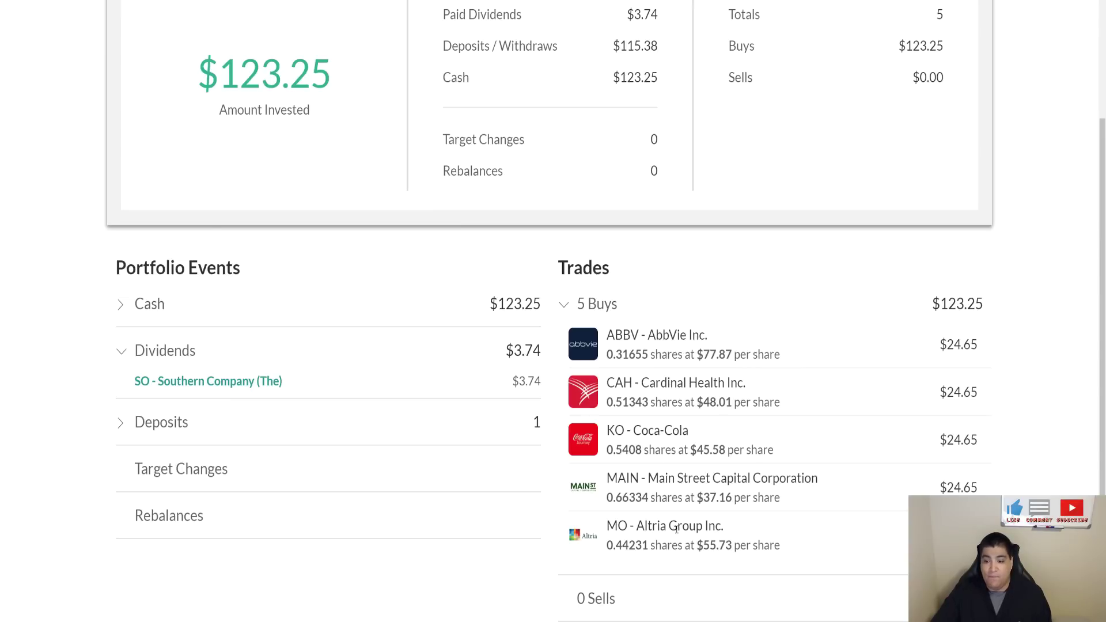
scroll(1102, 306, up, 3)
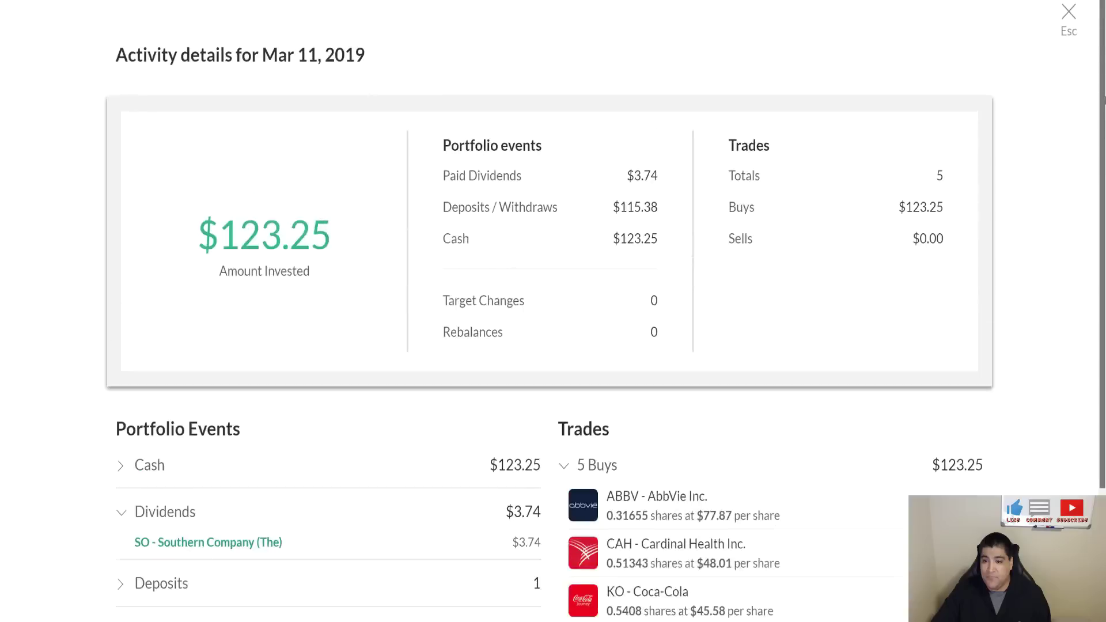
click(1070, 13)
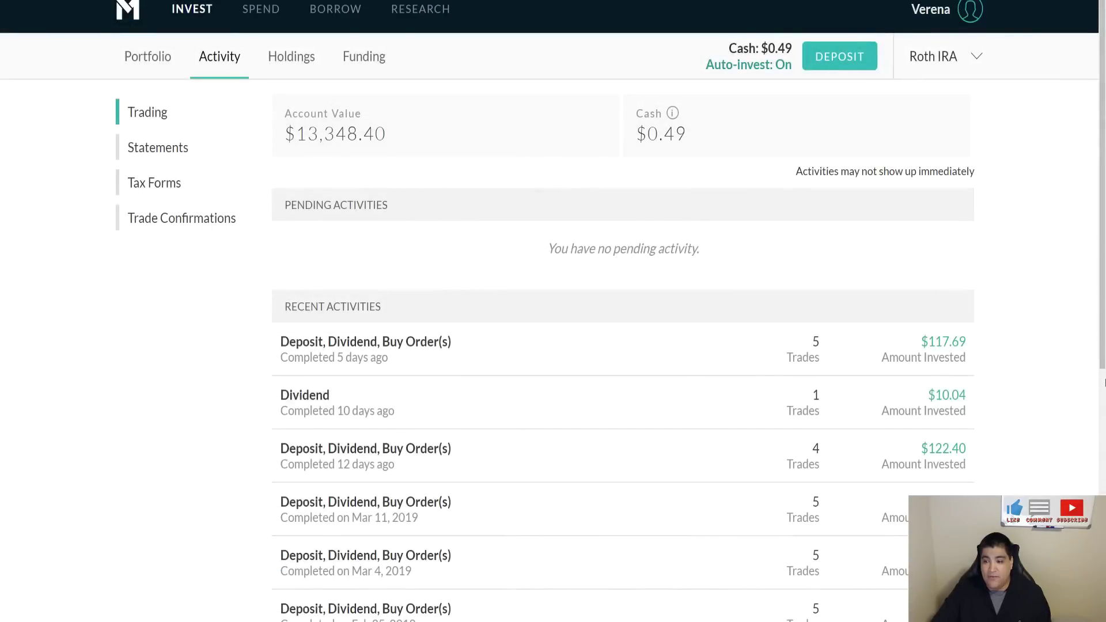
- Review the dividends and individual buys in the Mar 18, 2019 activity, highlighting both totals, and close the details
scroll(1104, 382, down, 2)
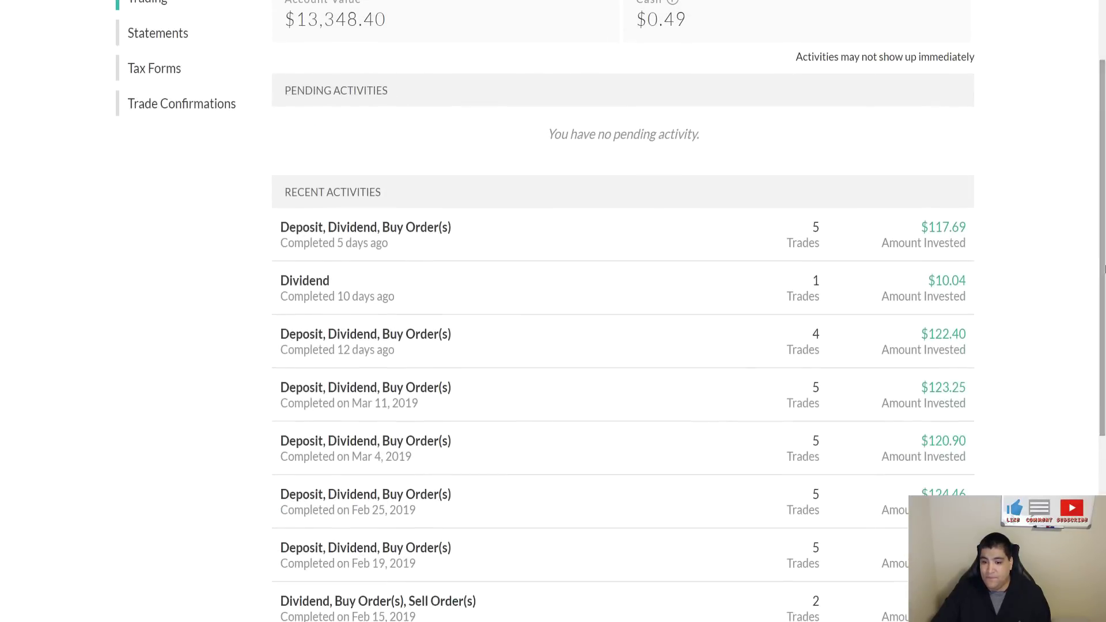
click(363, 351)
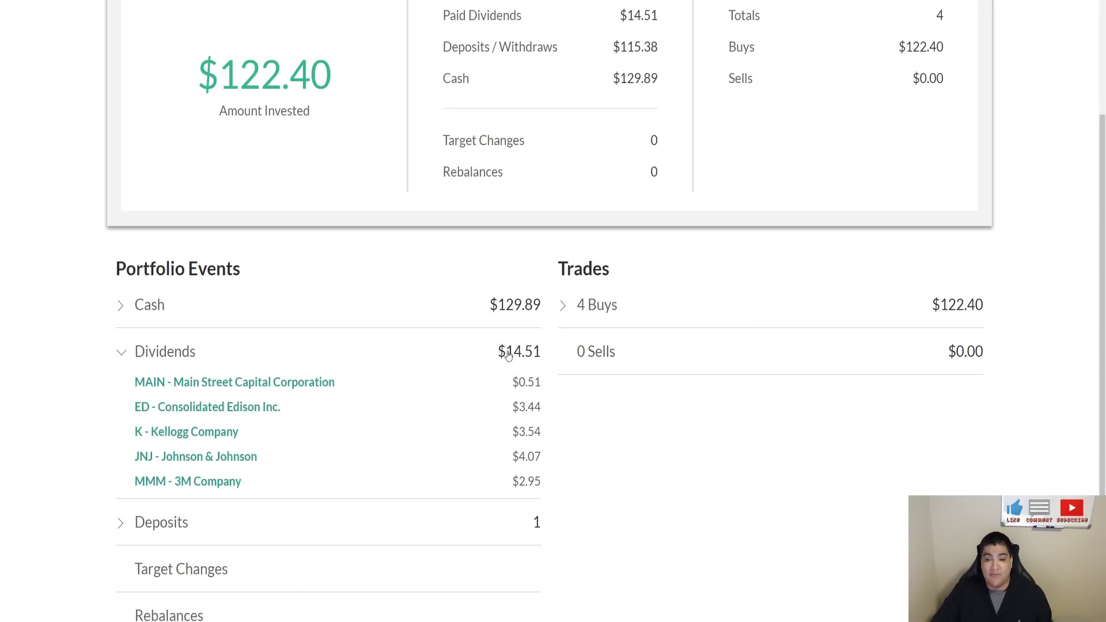
drag(506, 353, 544, 353)
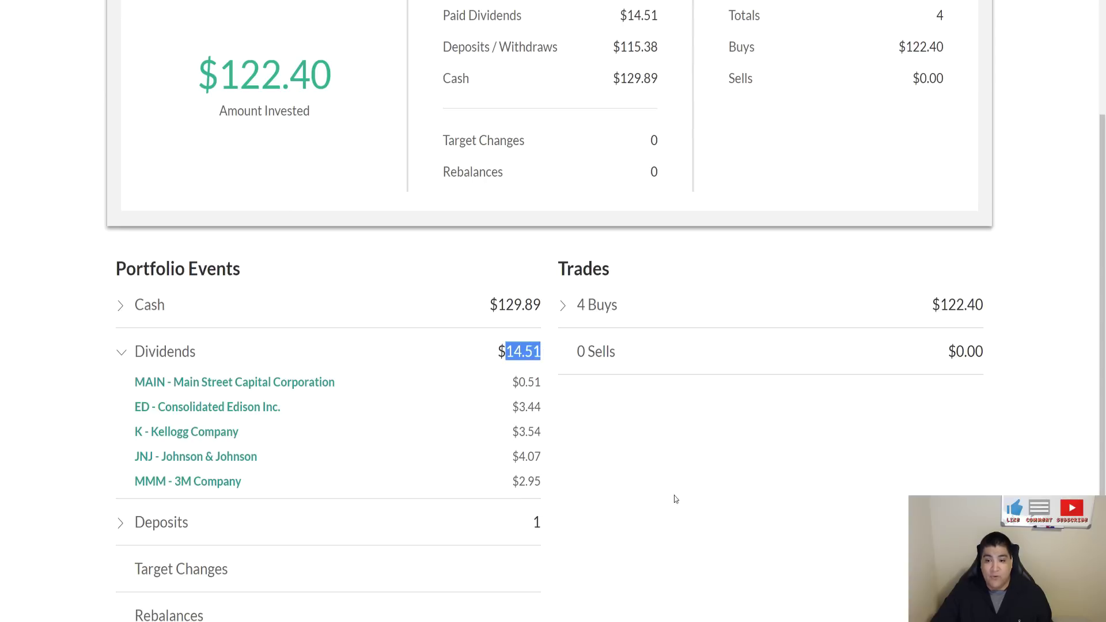
click(661, 308)
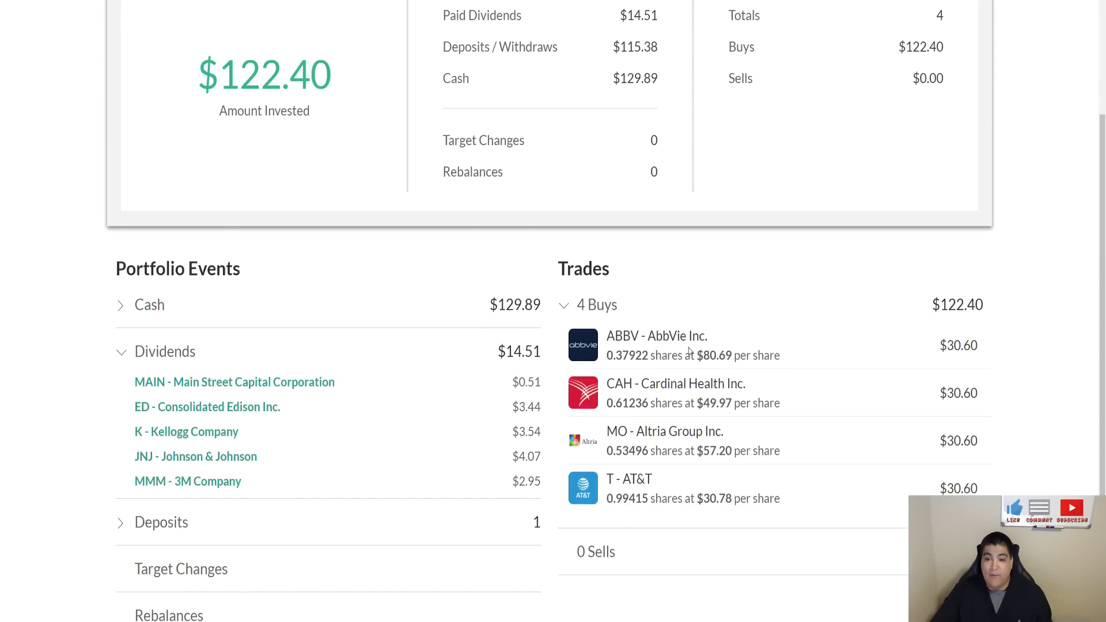
drag(940, 306, 990, 313)
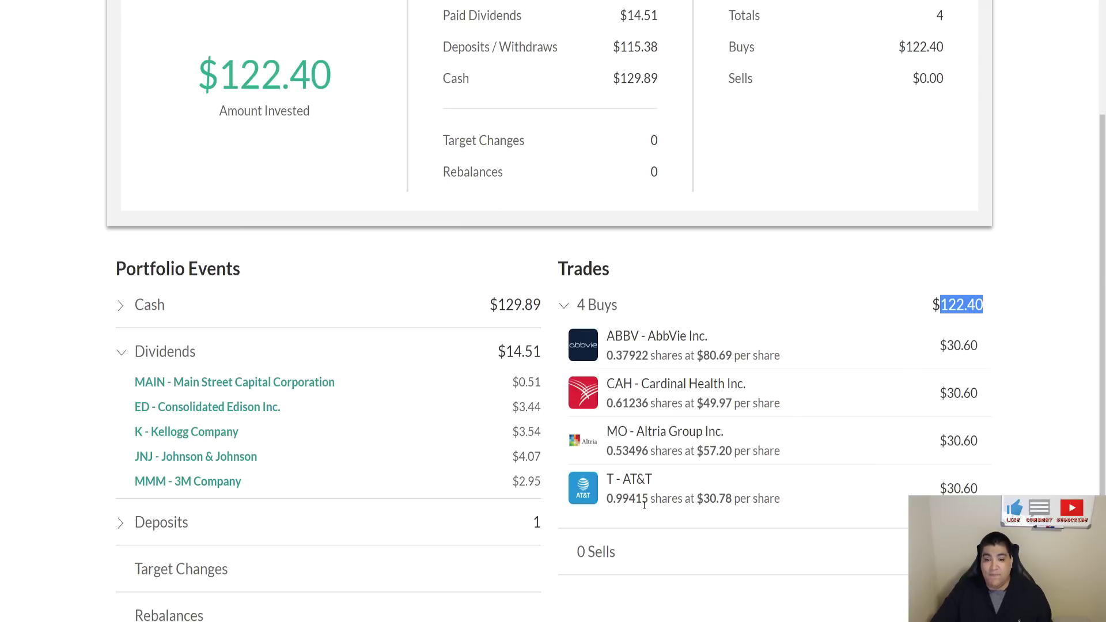
scroll(1042, 121, up, 3)
click(1068, 18)
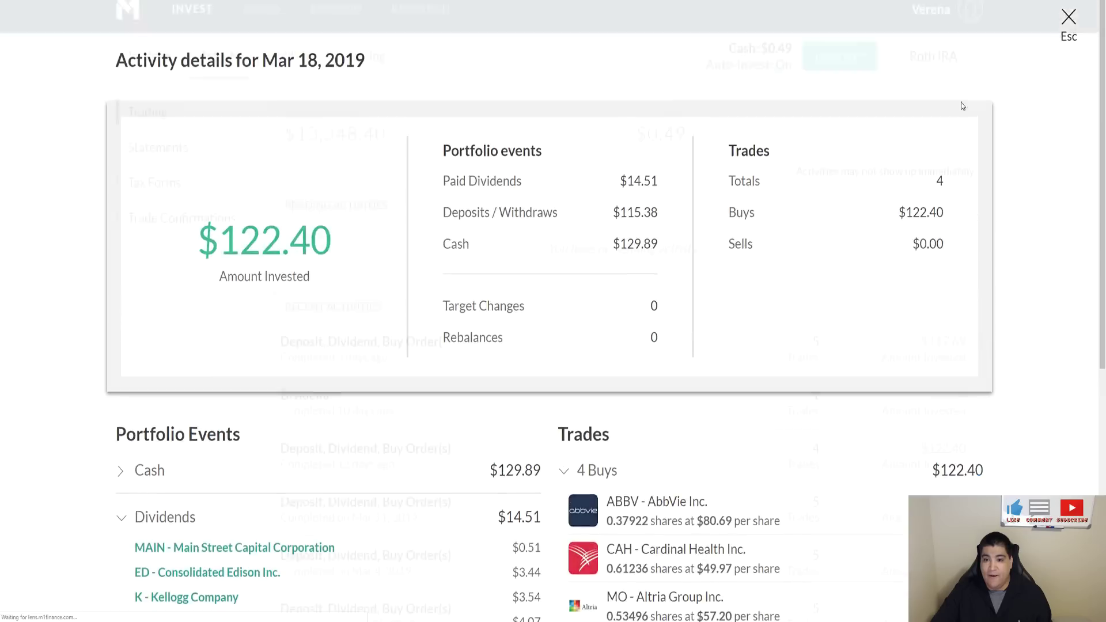
- Review the dividend, cash note and single buy in the Mar 20, 2019 activity details, and close them
click(451, 410)
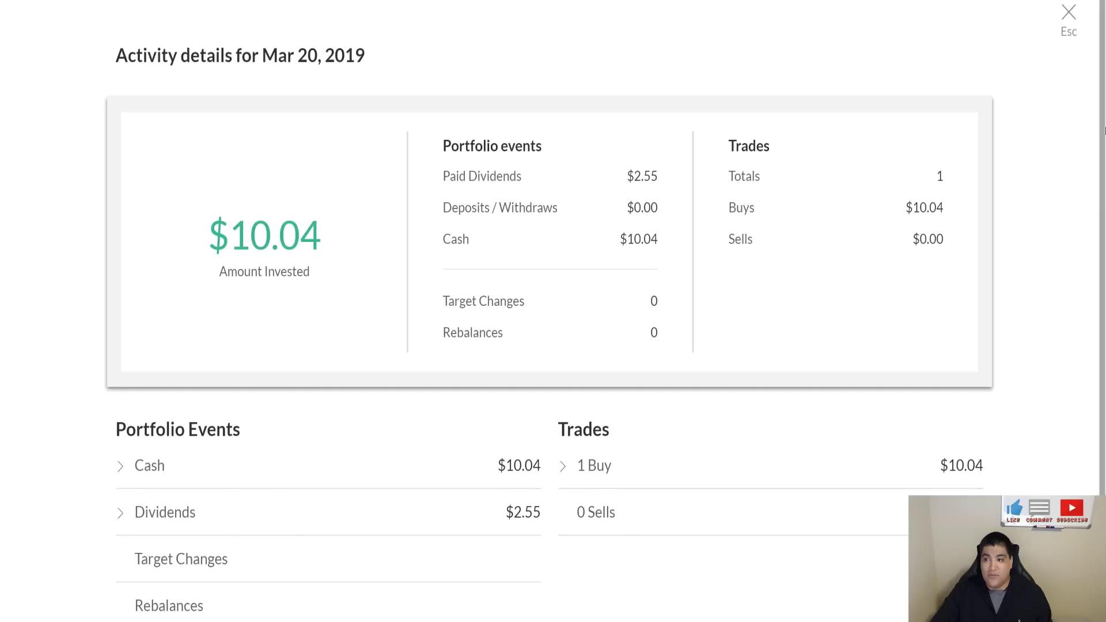
scroll(1104, 132, down, 1)
click(392, 461)
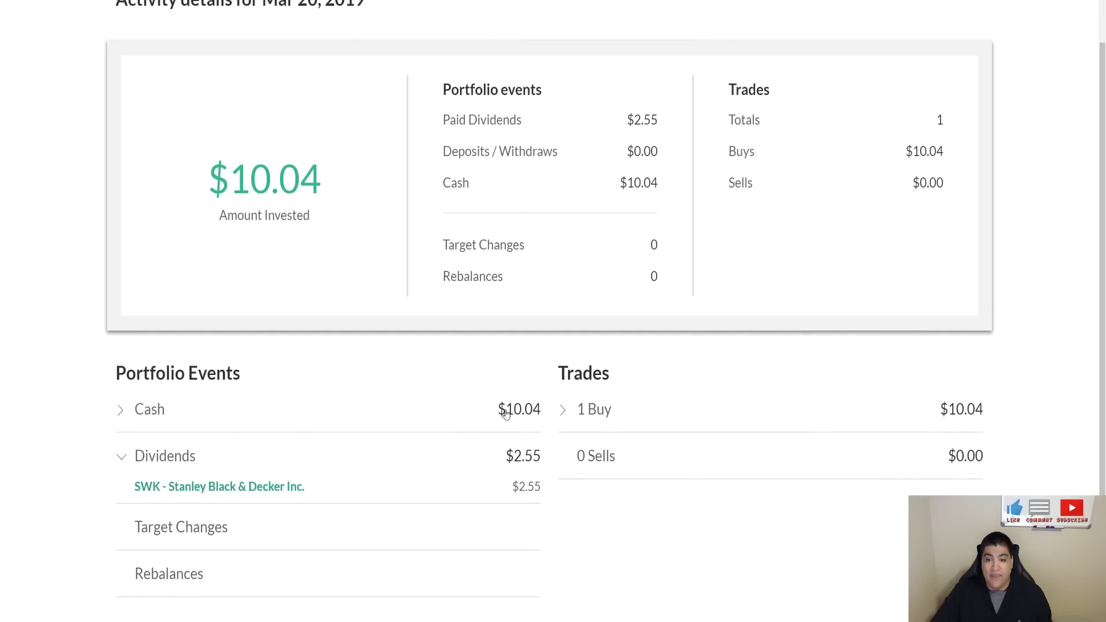
click(505, 414)
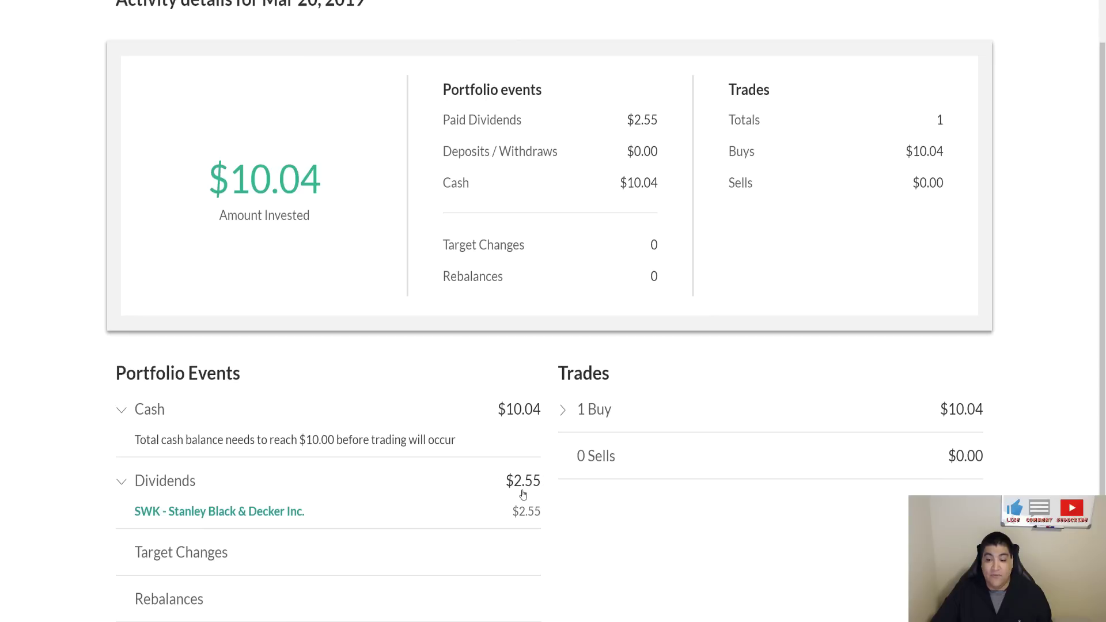
click(872, 407)
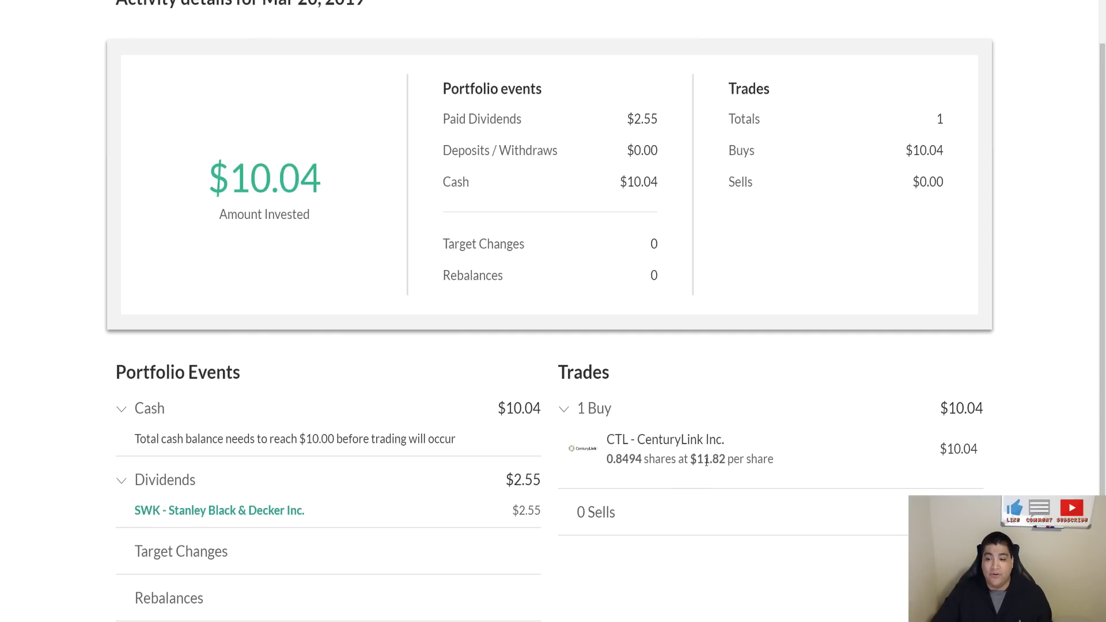
scroll(1093, 38, up, 2)
click(1071, 7)
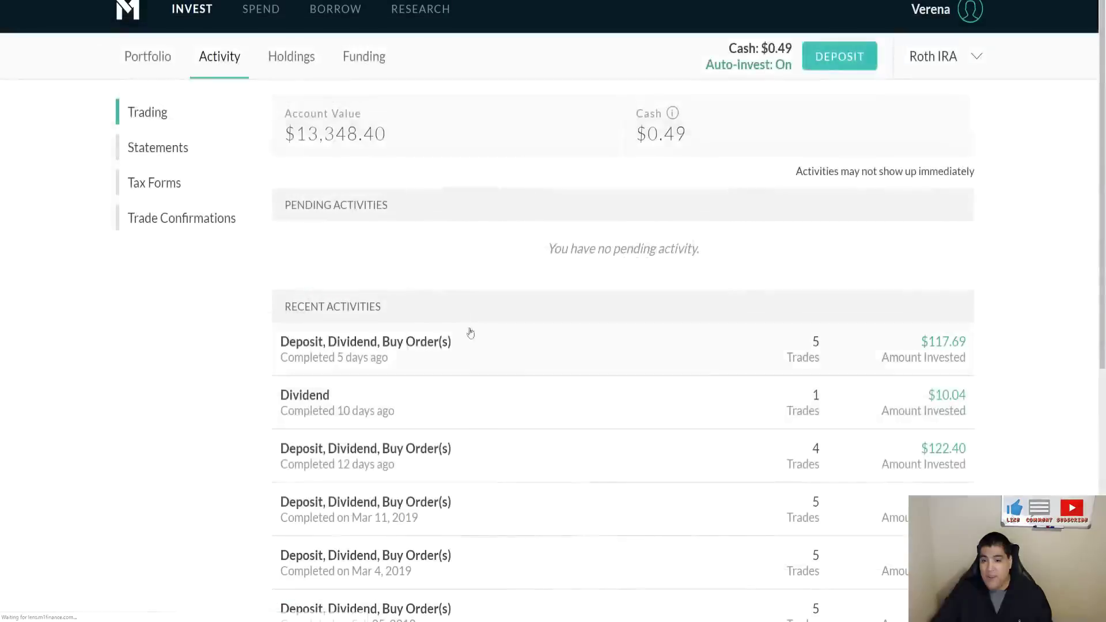
- Review the CenturyLink and Avery Dennison dividends in the Mar 25, 2019 activity details, highlighting the CenturyLink amount
click(400, 358)
scroll(660, 426, down, 1)
click(345, 445)
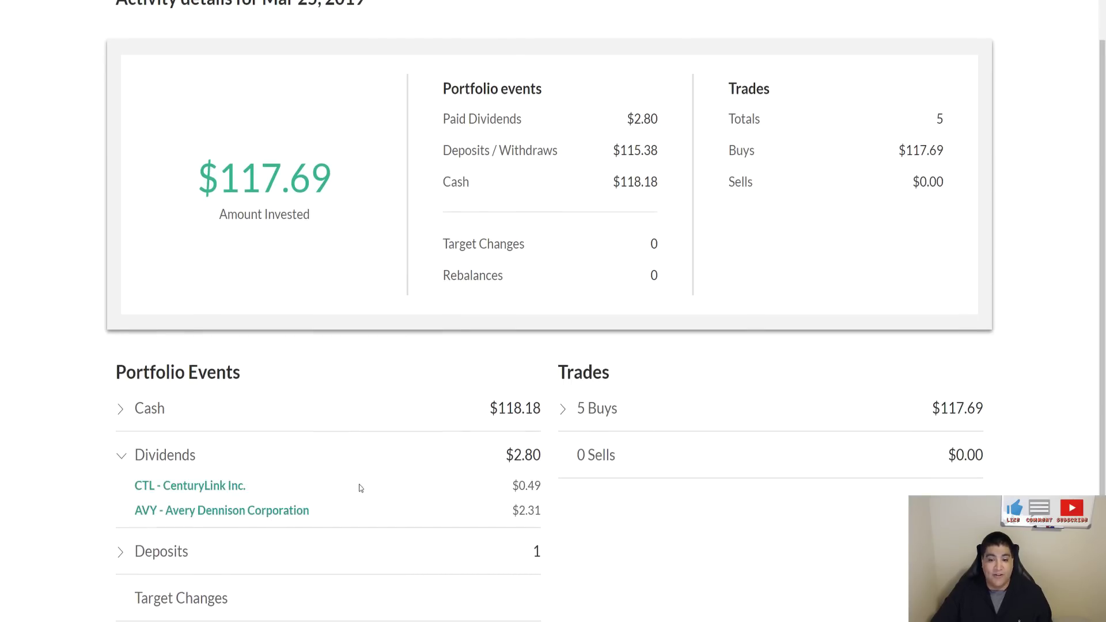
drag(530, 487, 546, 489)
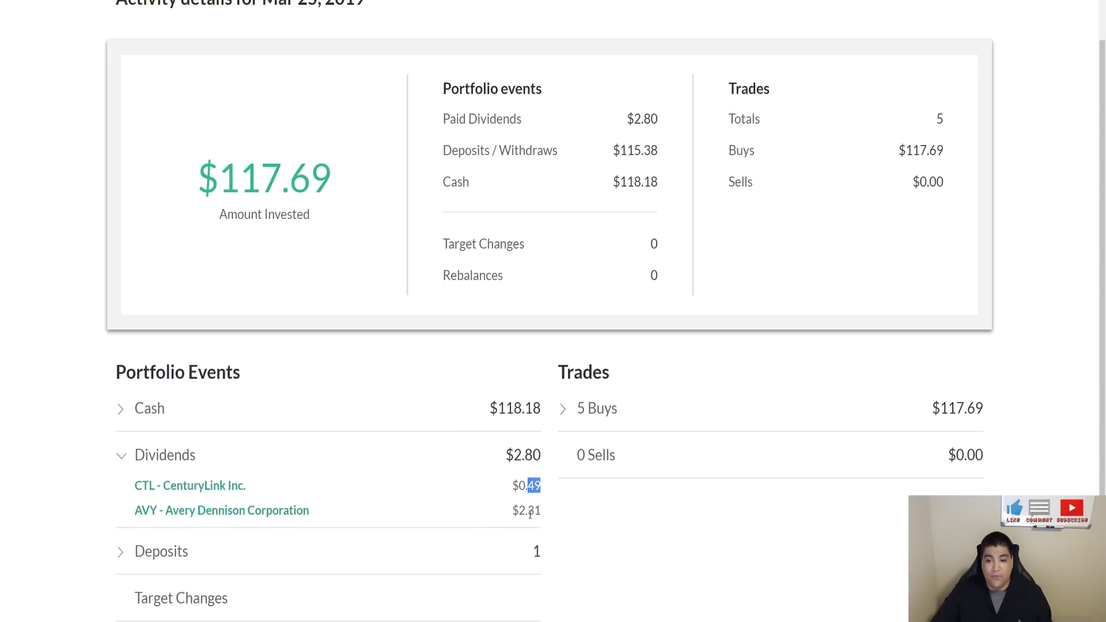
click(567, 503)
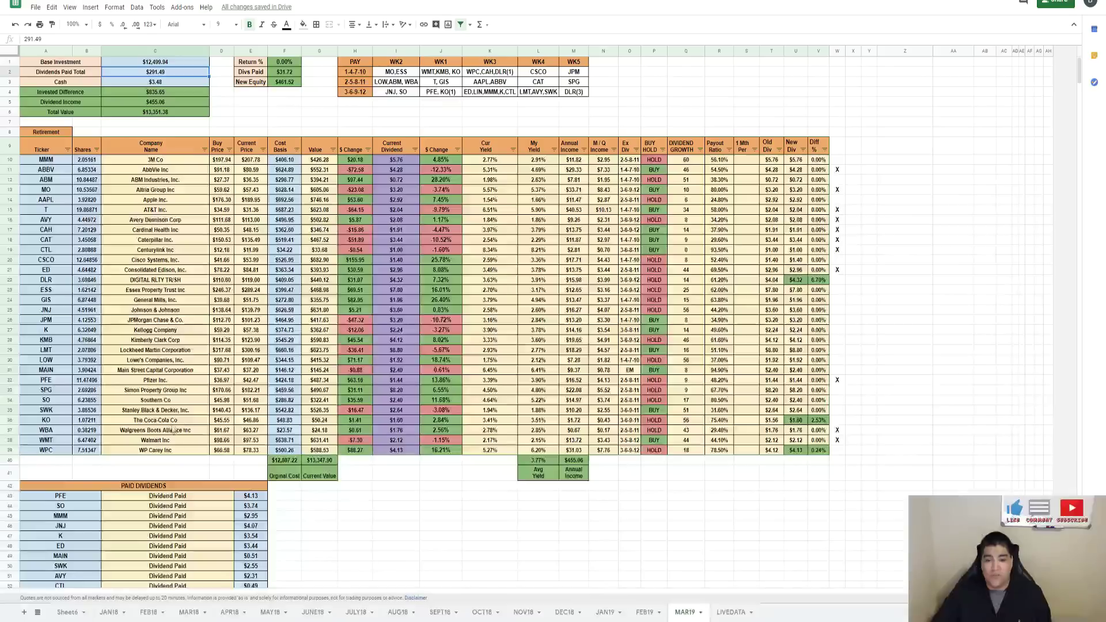
- In the MAR19 sheet of the spreadsheet, check the DLR paid dividend against the DLR row of the retirement holdings
scroll(541, 551, down, 5)
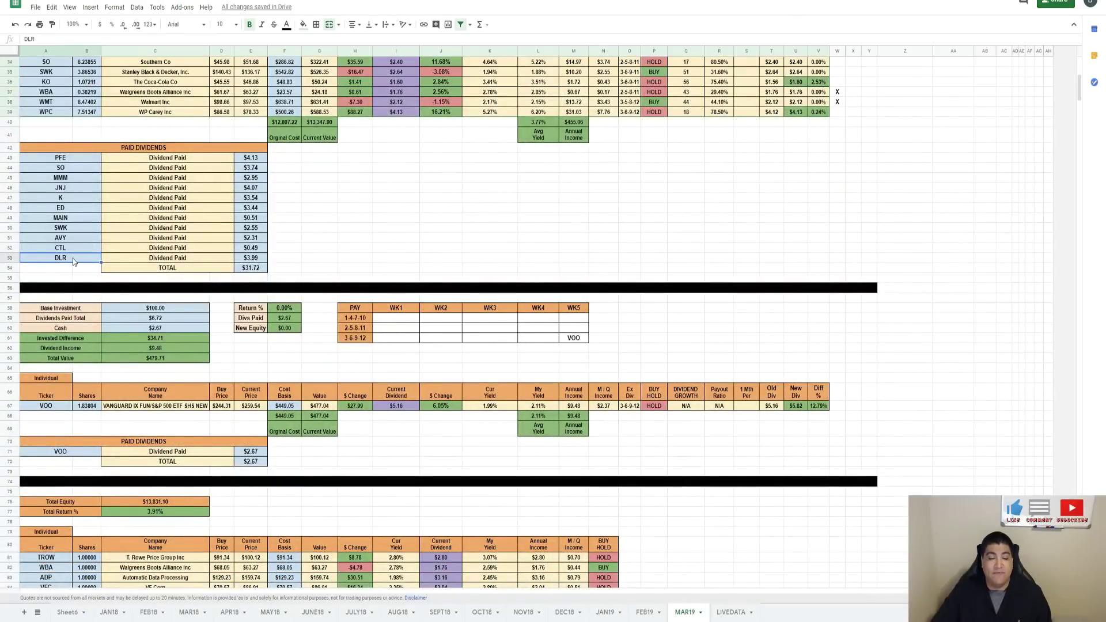
scroll(120, 265, up, 3)
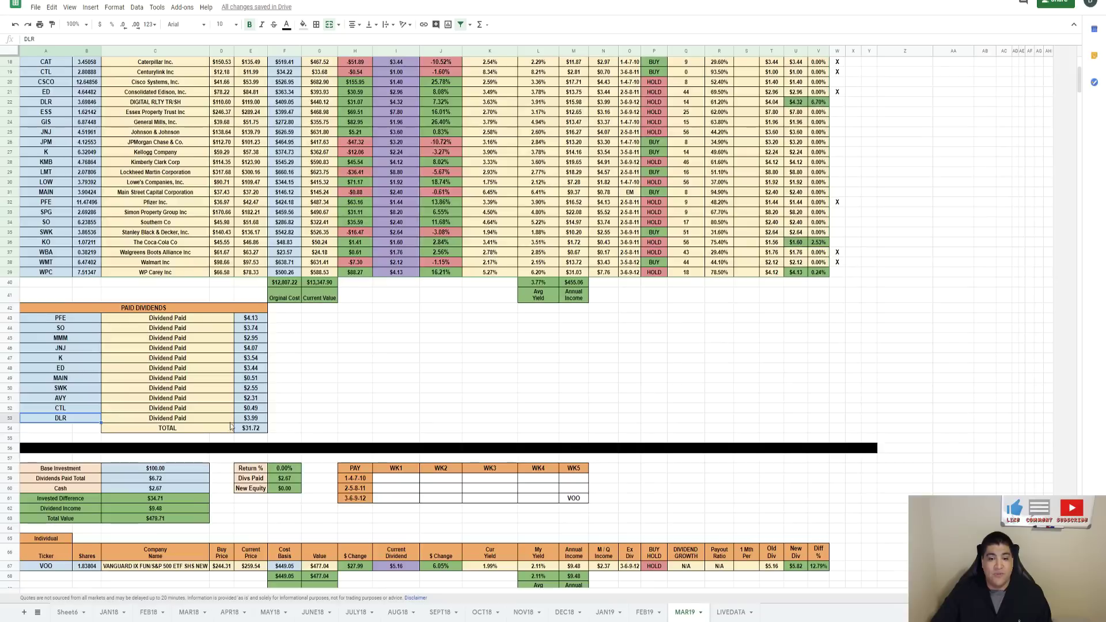
click(250, 418)
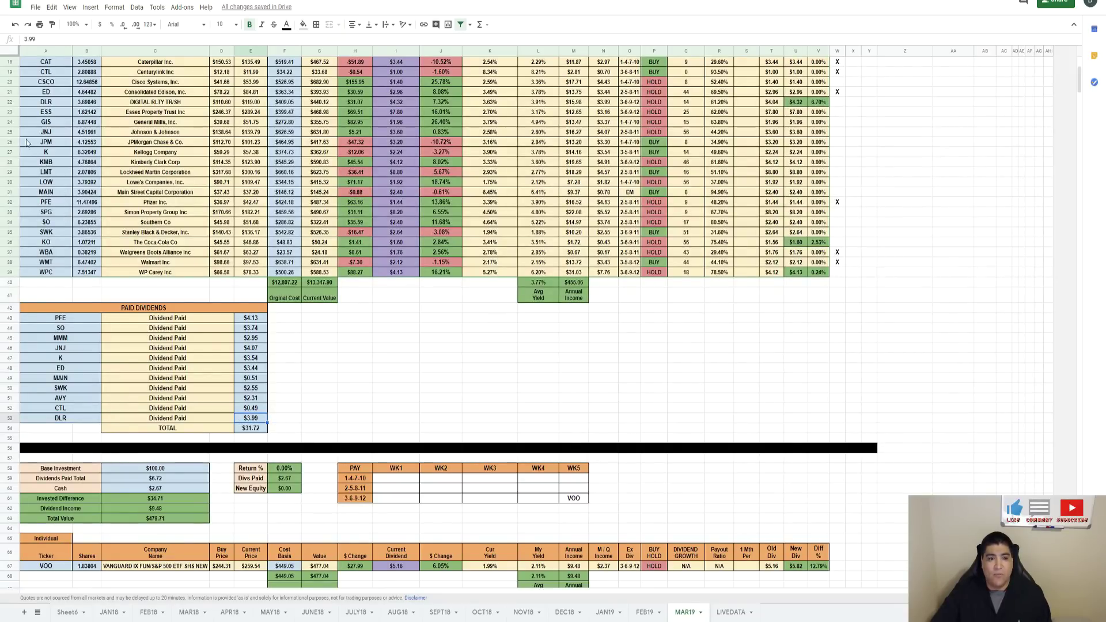
scroll(24, 160, up, 5)
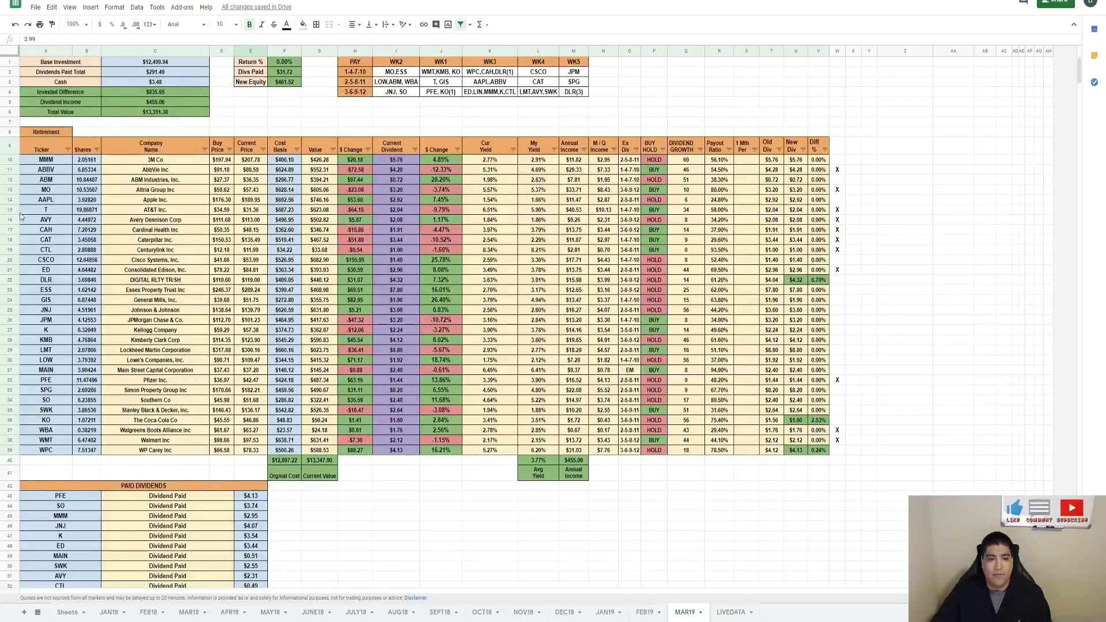
click(9, 280)
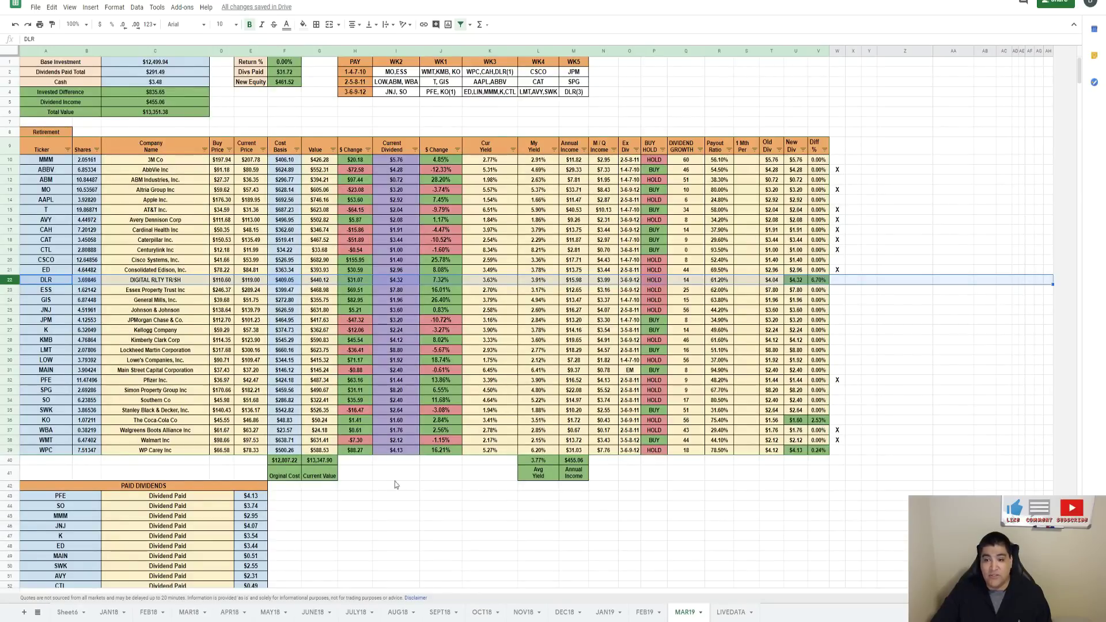
click(341, 527)
scroll(338, 530, down, 3)
scroll(263, 458, up, 3)
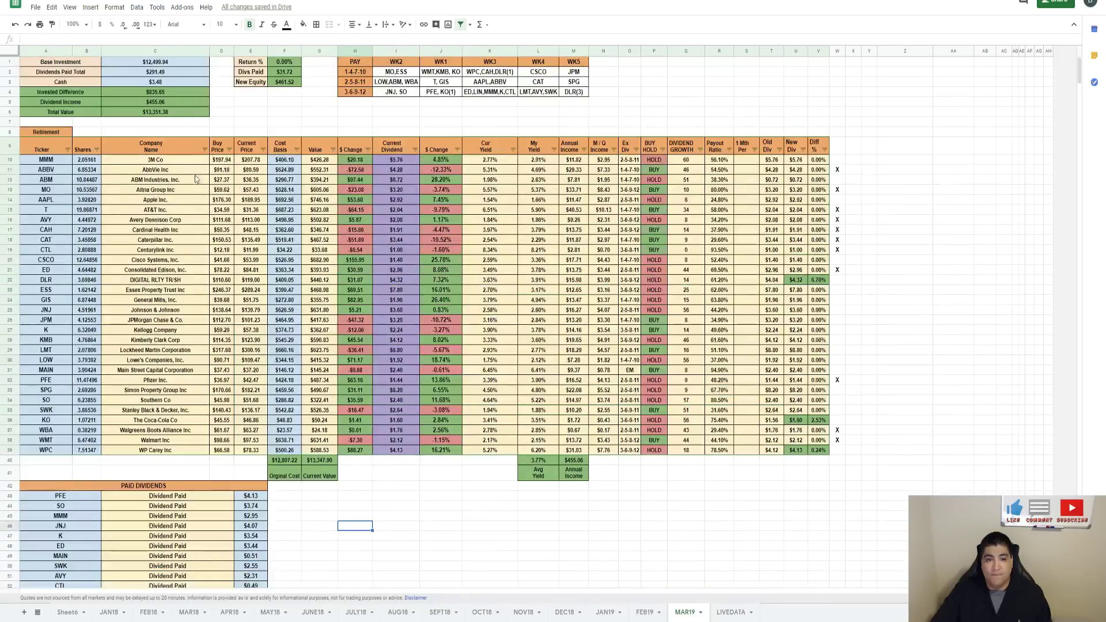
scroll(162, 102, down, 3)
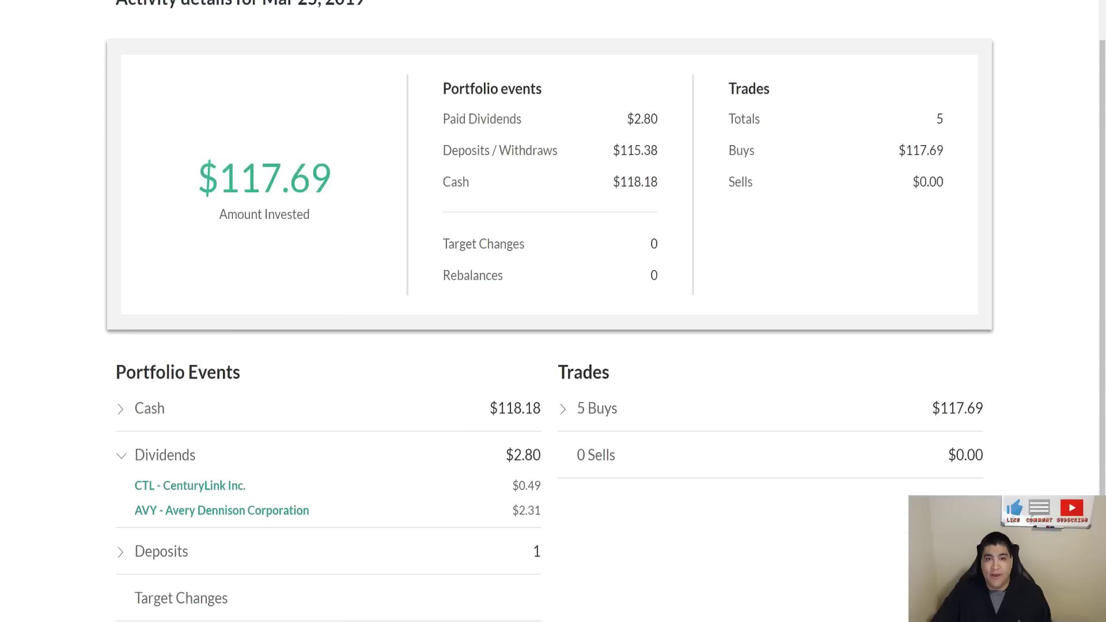
- Back in M1 Finance, close the activity details and review the Roth IRA portfolio's slices sorted by gain
scroll(732, 86, up, 1)
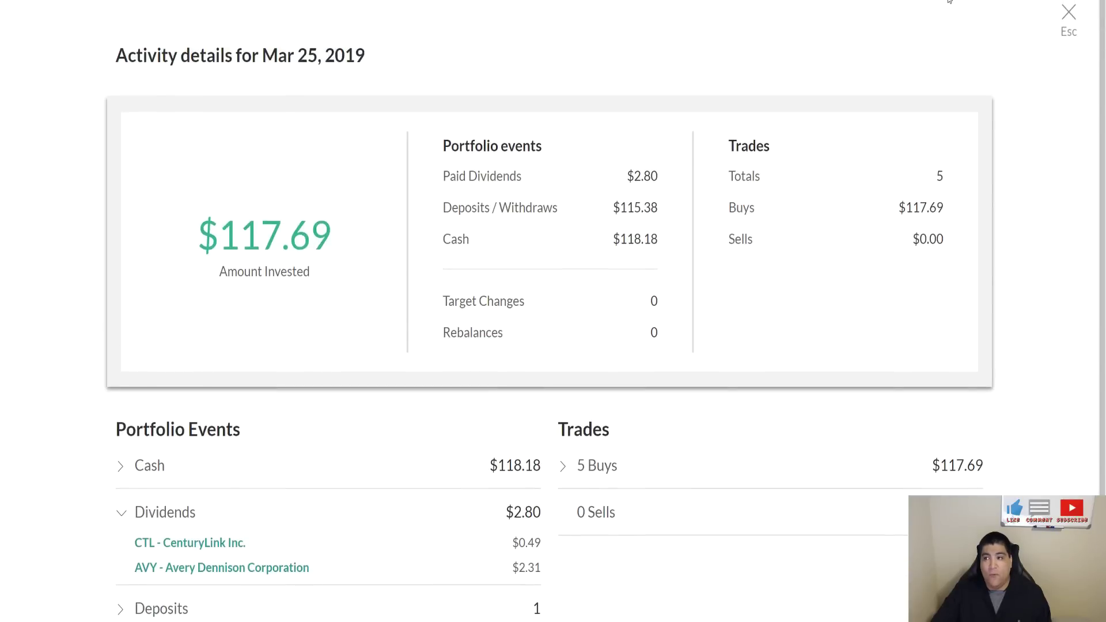
click(1068, 19)
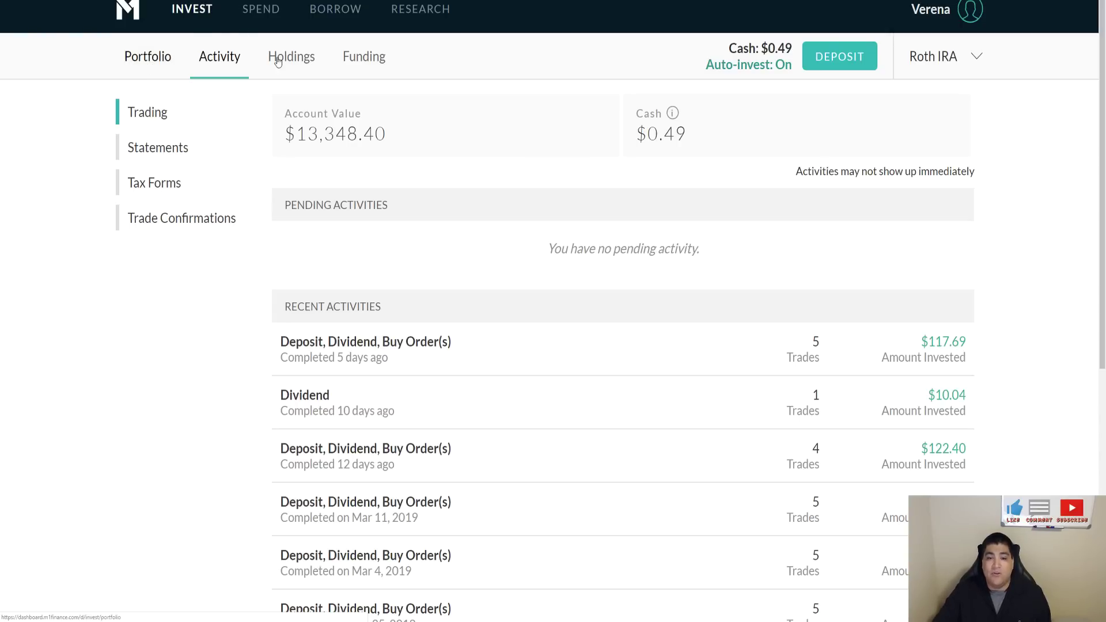
click(151, 56)
drag(1102, 105, 1104, 164)
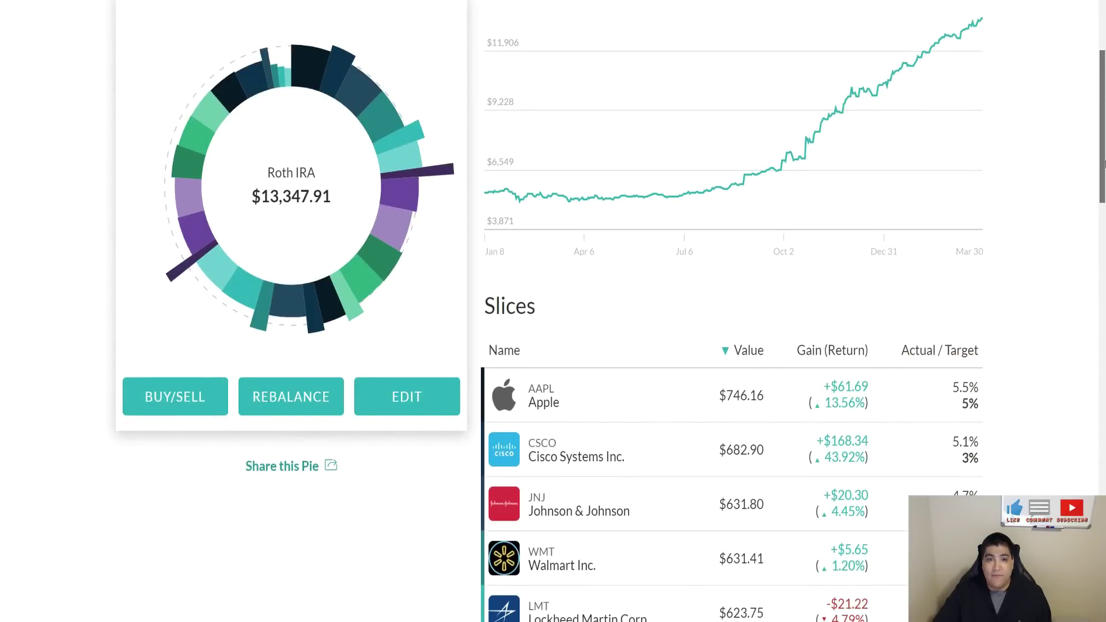
scroll(1061, 165, down, 6)
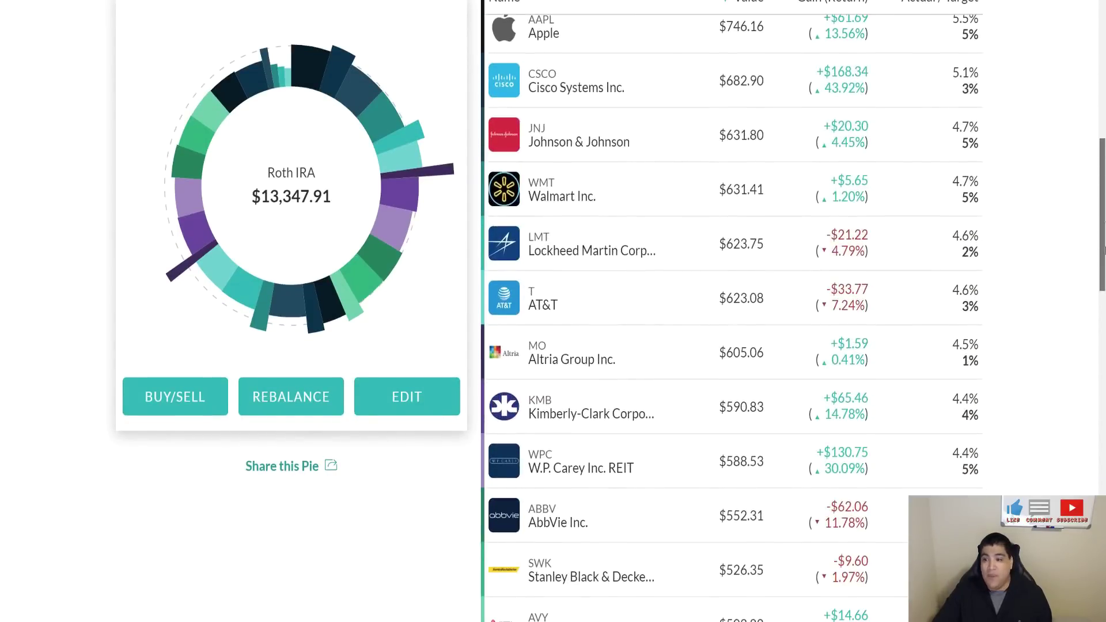
scroll(1061, 164, up, 4)
click(840, 175)
drag(1104, 161, 1103, 490)
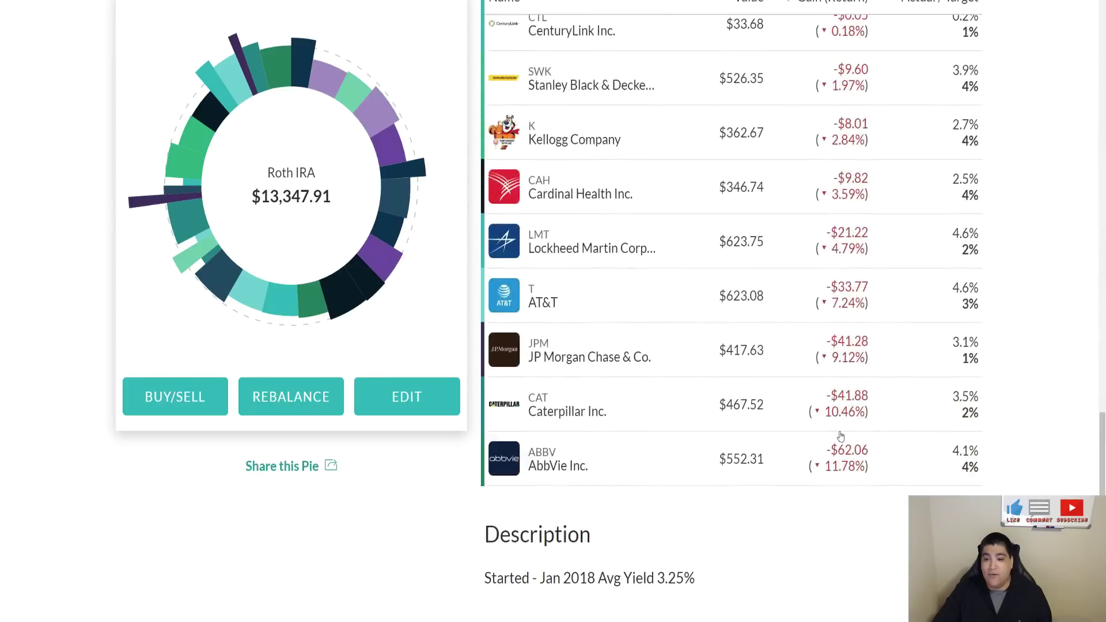
scroll(1104, 426, up, 2)
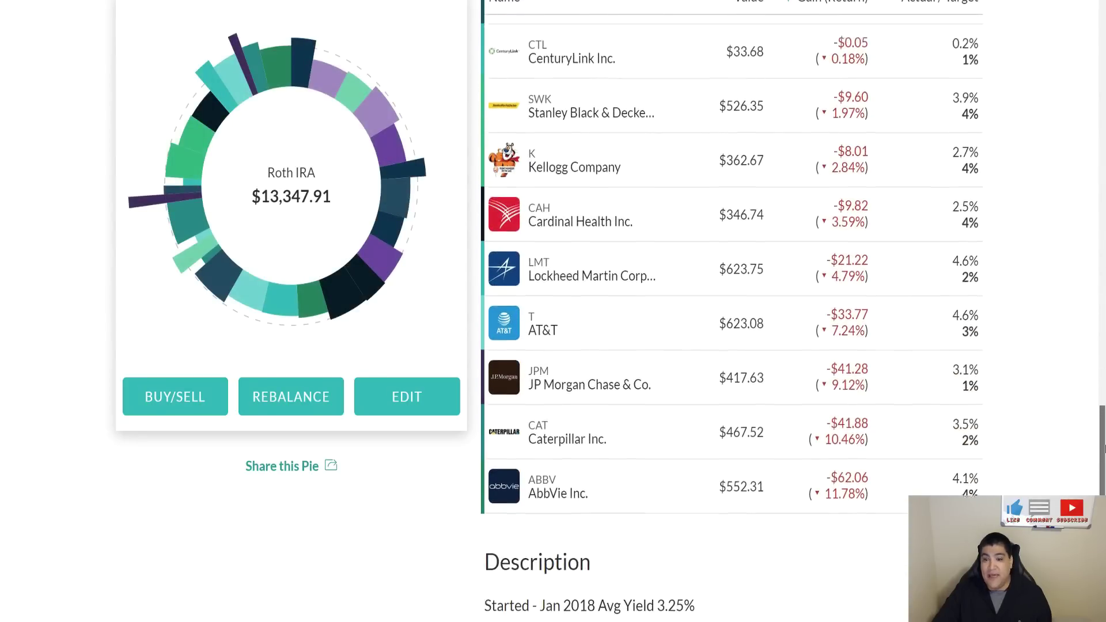
scroll(1103, 426, up, 3)
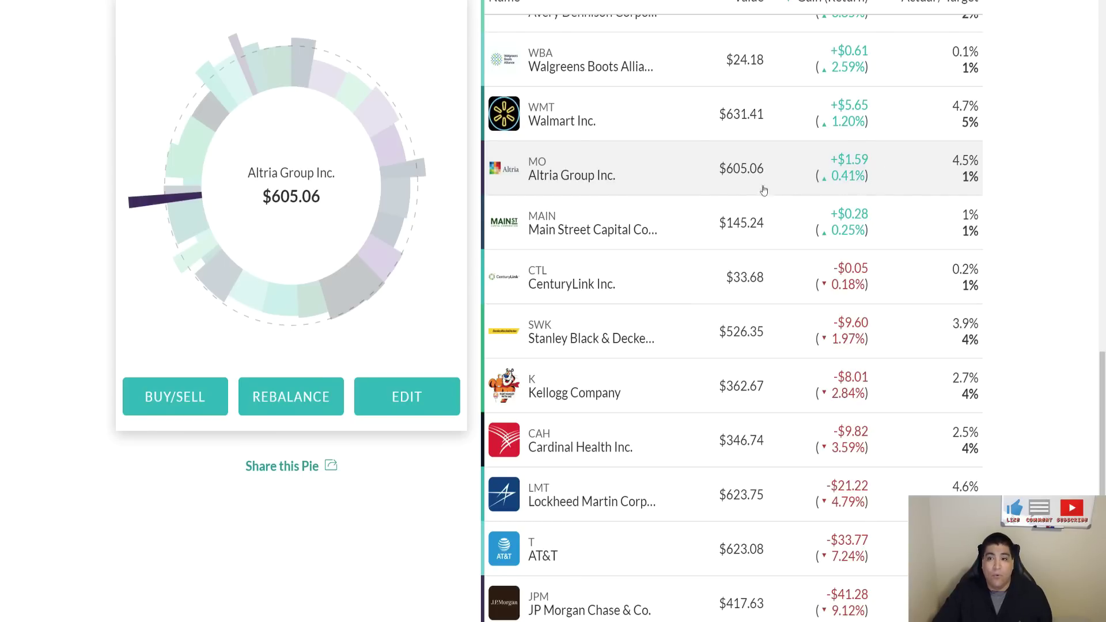
- Examine the Altria Group Inc. position's value and its performance chart around early February 2019
scroll(749, 184, up, 15)
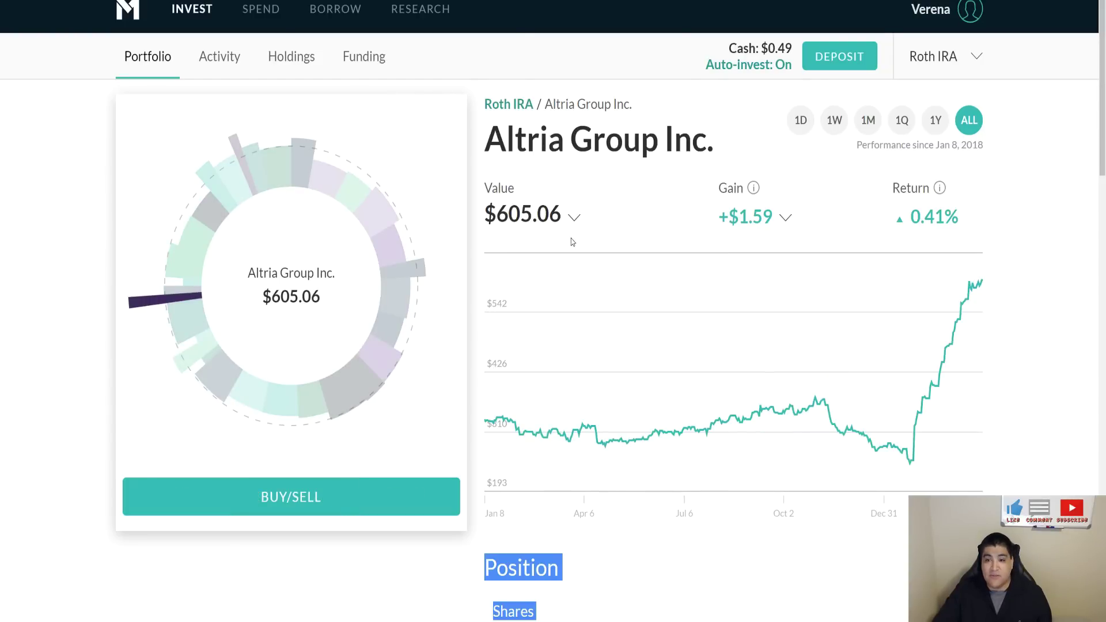
drag(496, 214, 558, 212)
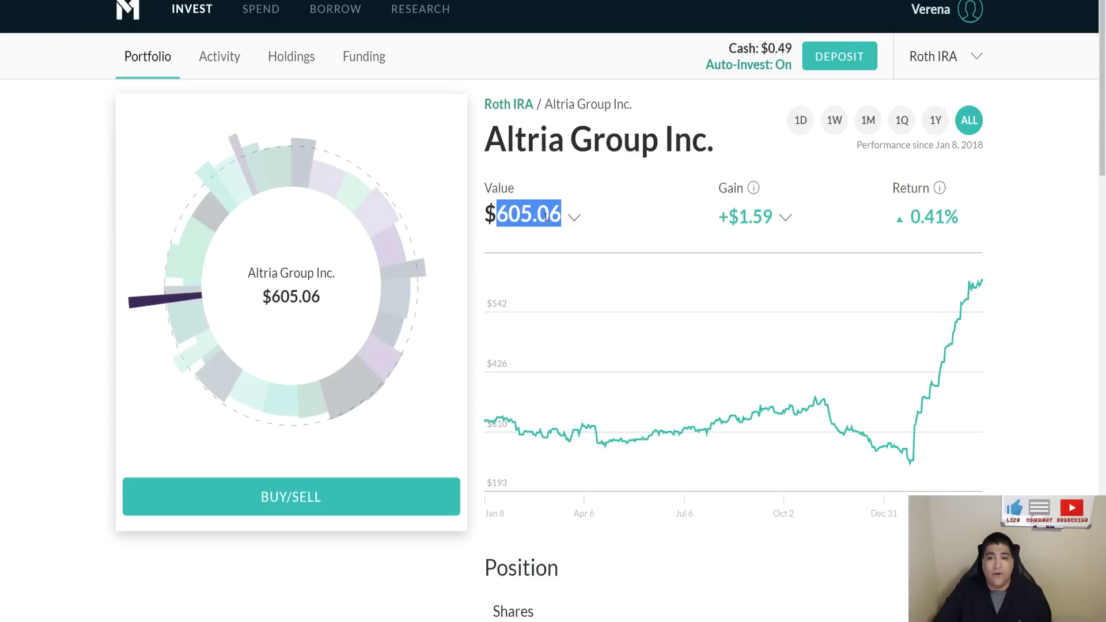
click(546, 216)
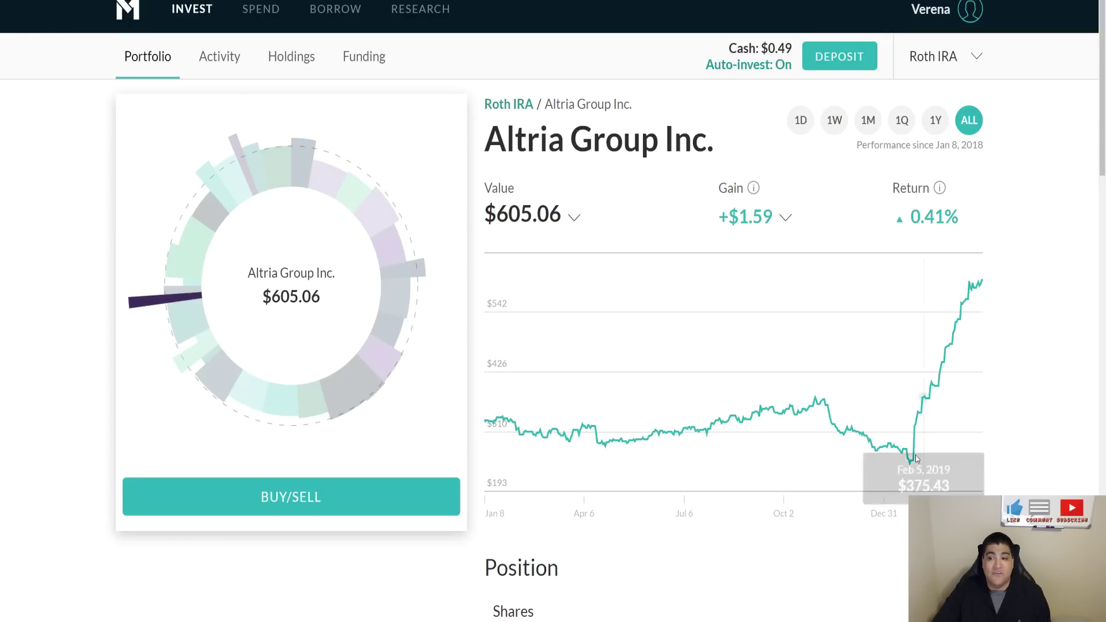
mouse_move(913, 478)
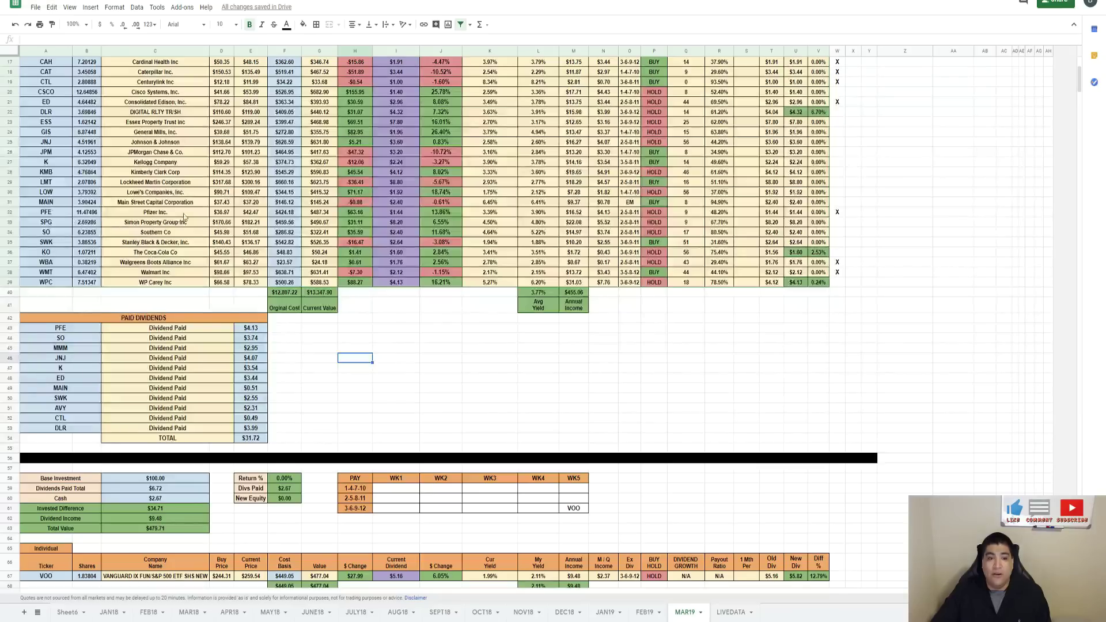
- In the spreadsheet, compare Altria's (MO) row across the MAR19, JAN19 and FEB19 sheets, ending on MAR19
scroll(189, 201, up, 5)
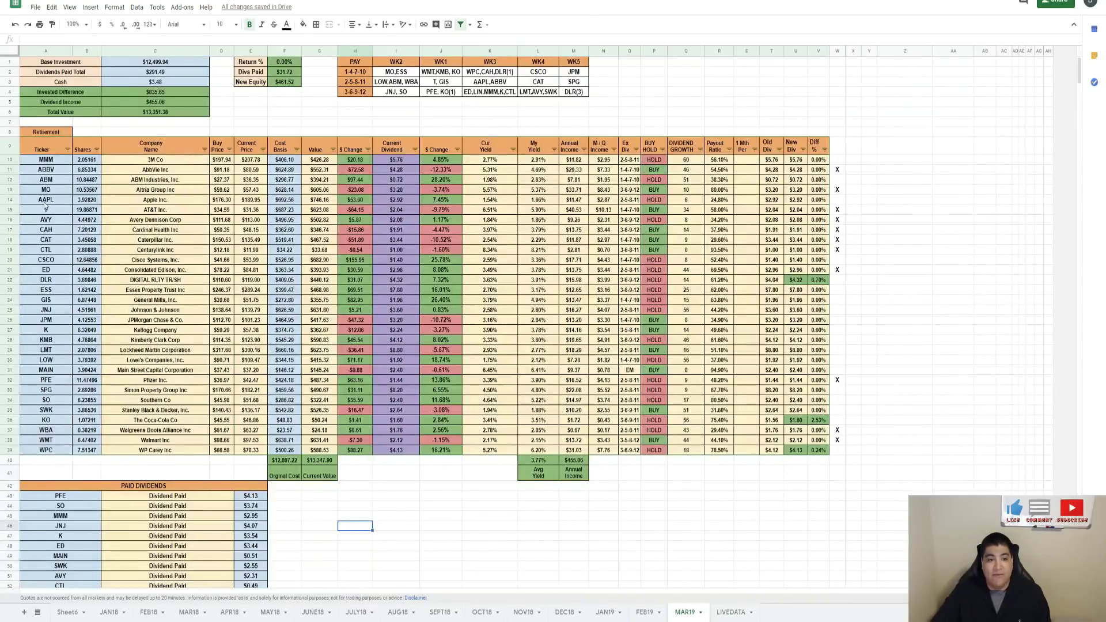
click(11, 190)
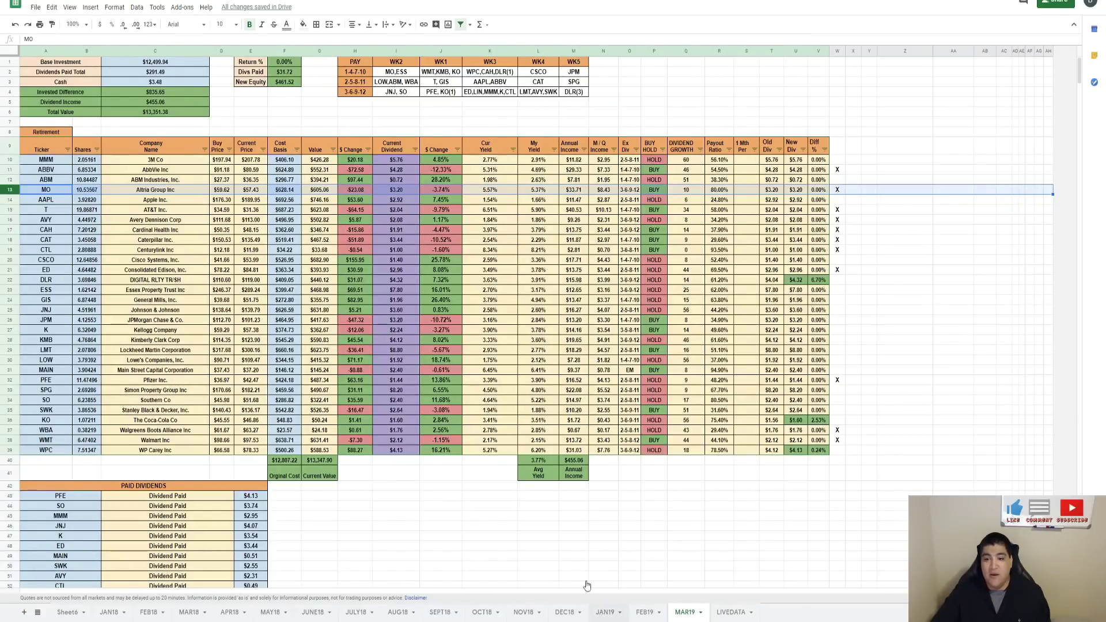
click(604, 612)
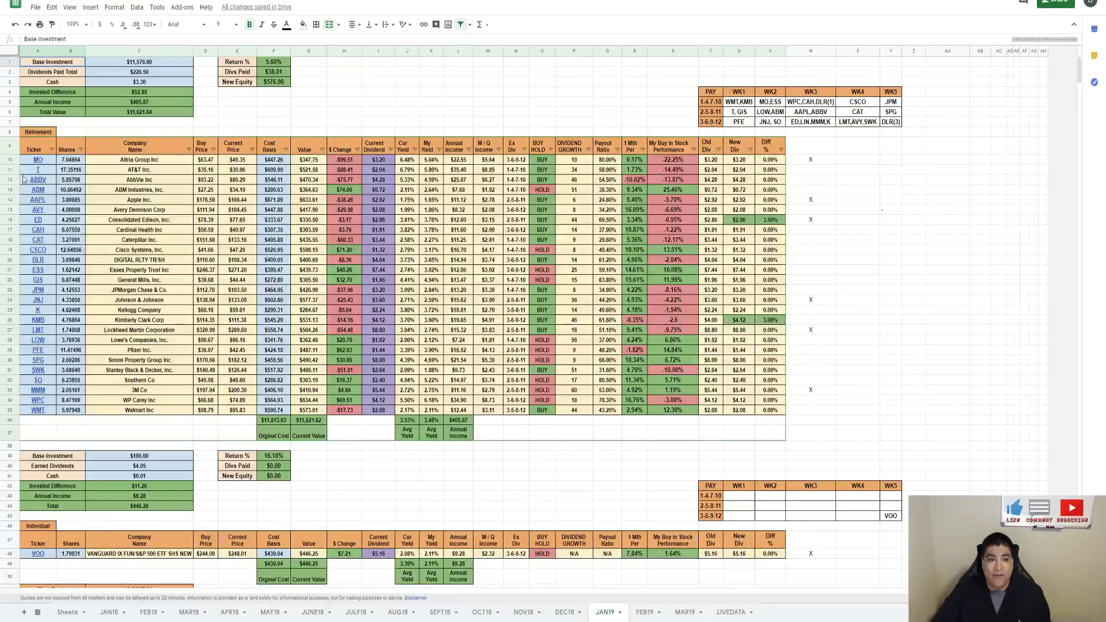
click(10, 160)
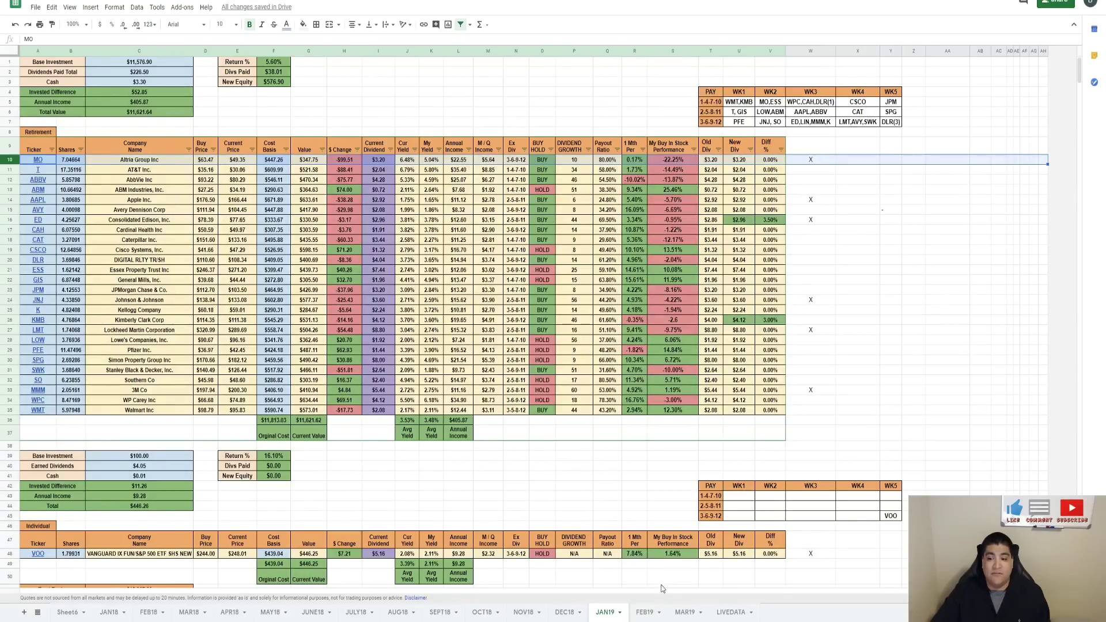
click(647, 616)
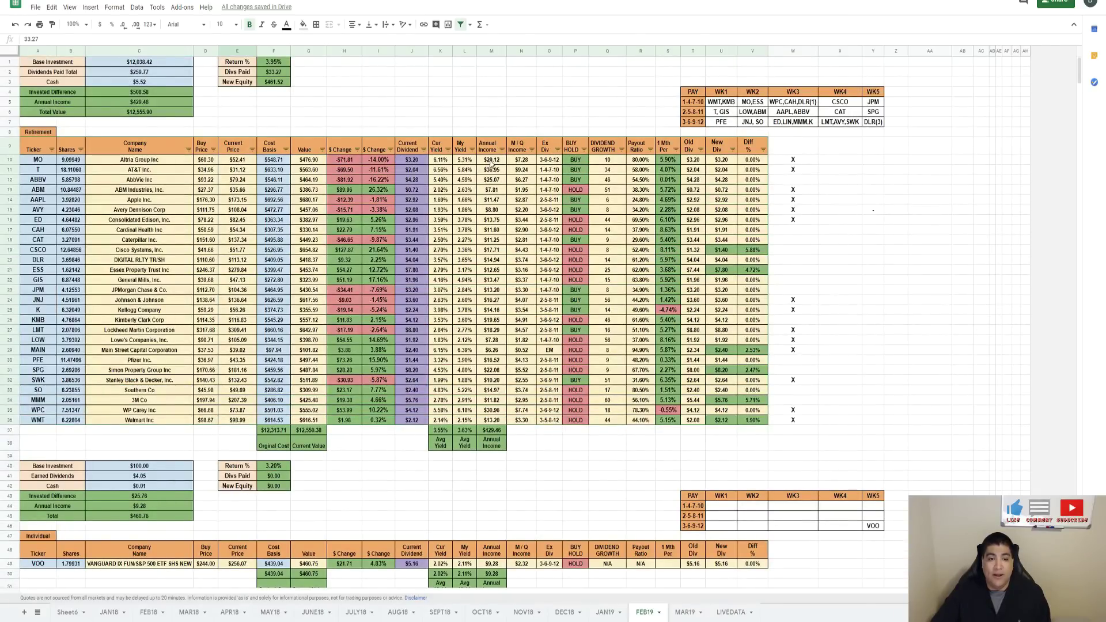
click(681, 613)
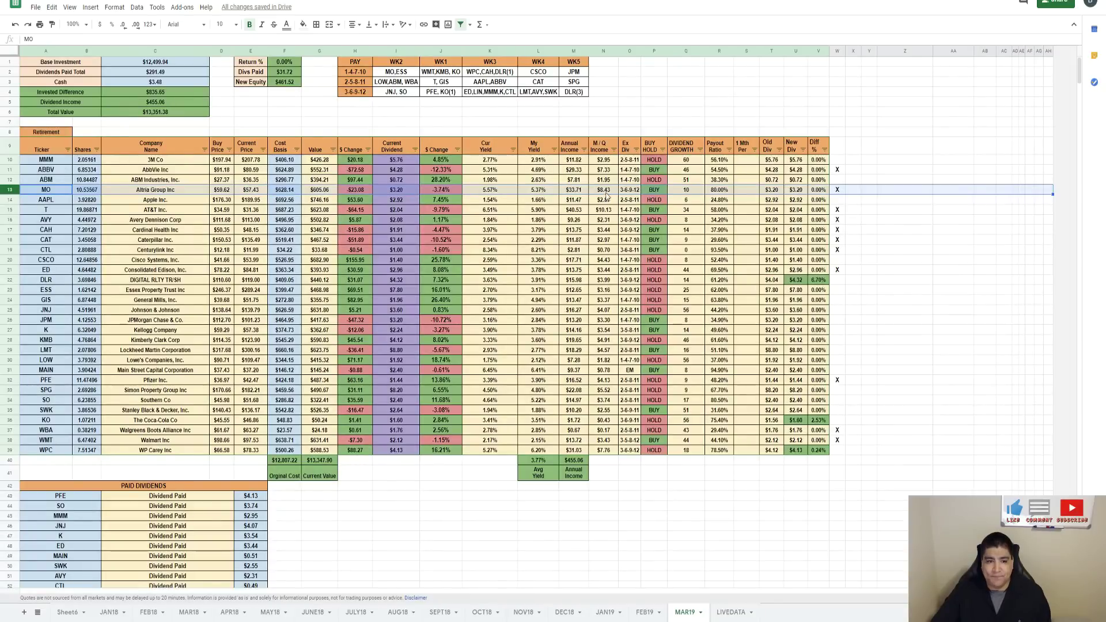
click(571, 124)
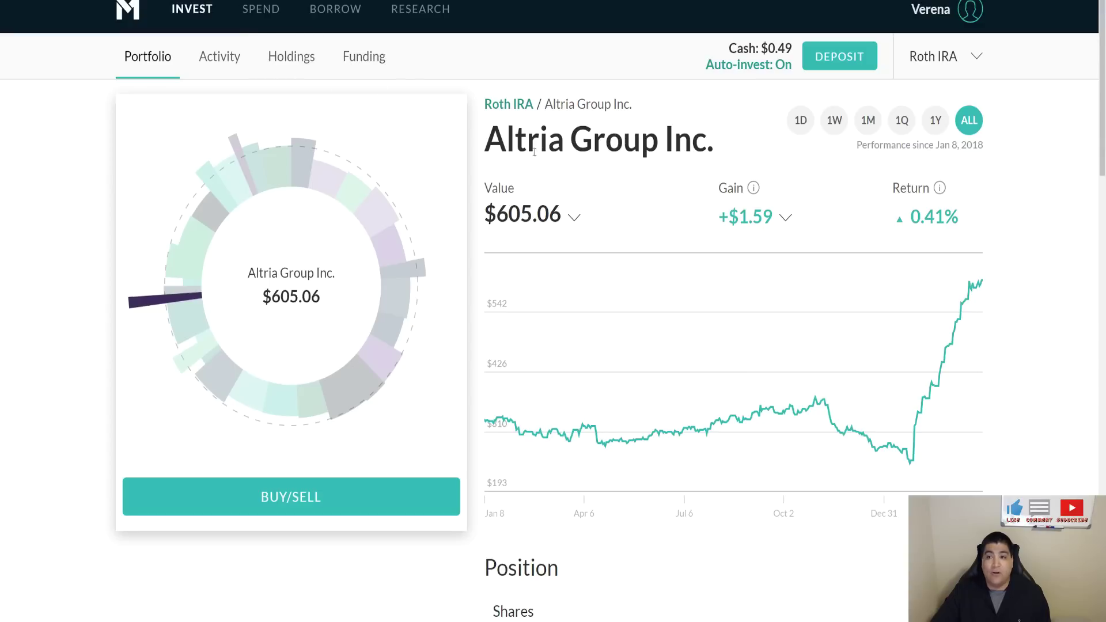
- Copy the Roth IRA account value from M1 Finance and enter 13,348.40 as V1 in the online Percentage Difference Calculator
click(364, 56)
drag(220, 298, 134, 305)
key(ctrl+c)
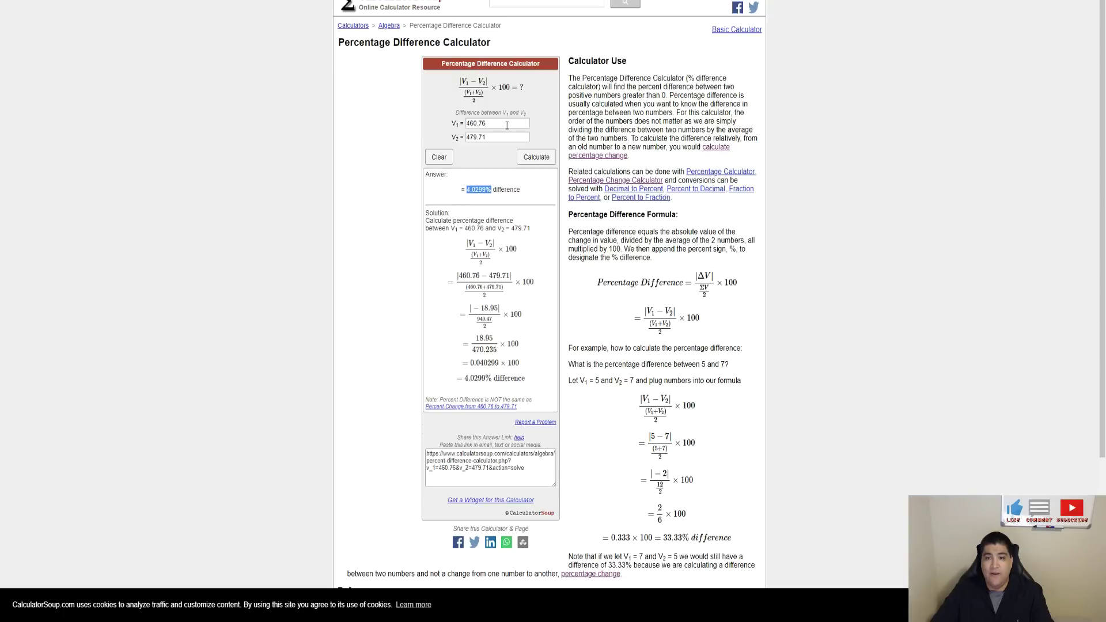
triple_click(507, 125)
key(ctrl+v)
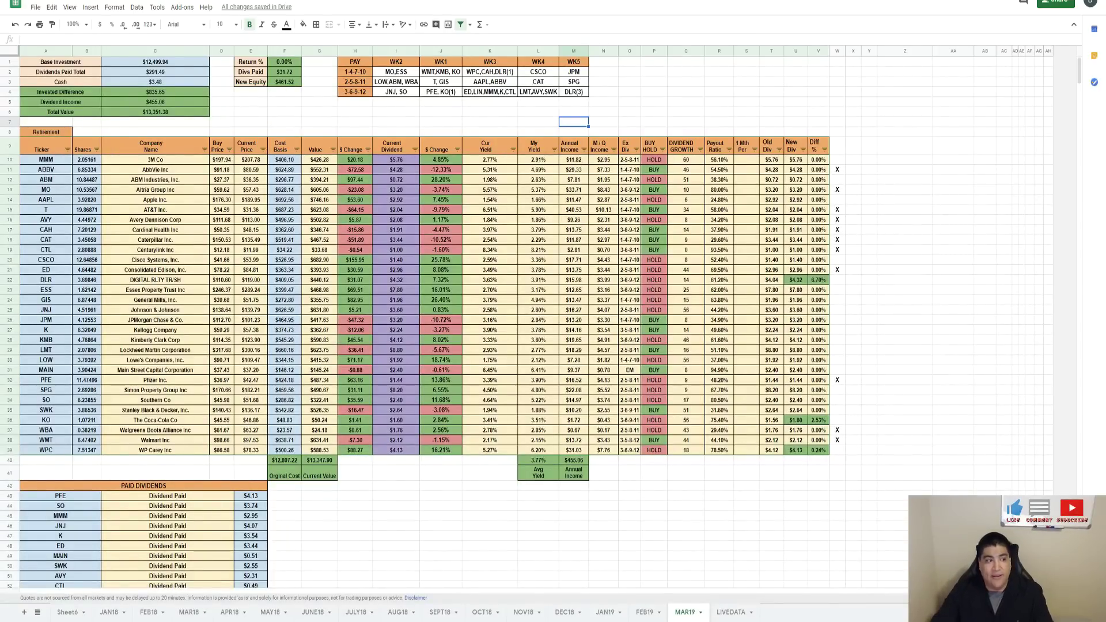
- In the Windows Calculator, subtract the new equity of 461.52 from 13348.40 and copy the result
key(XF86Calculator)
text(13348.40)
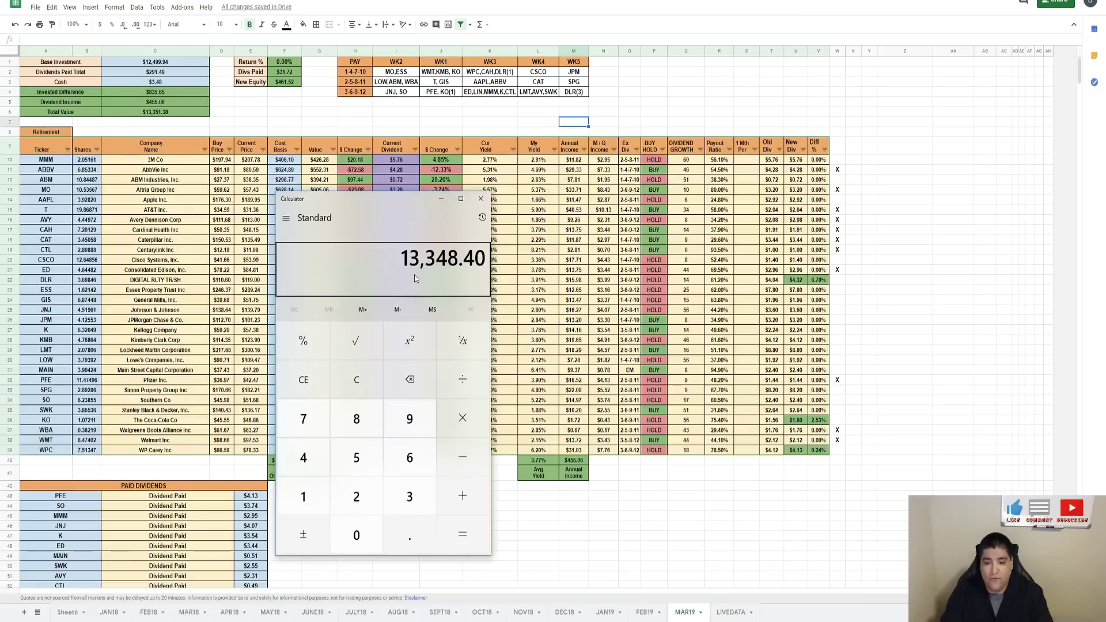
key(minus)
text(461.52)
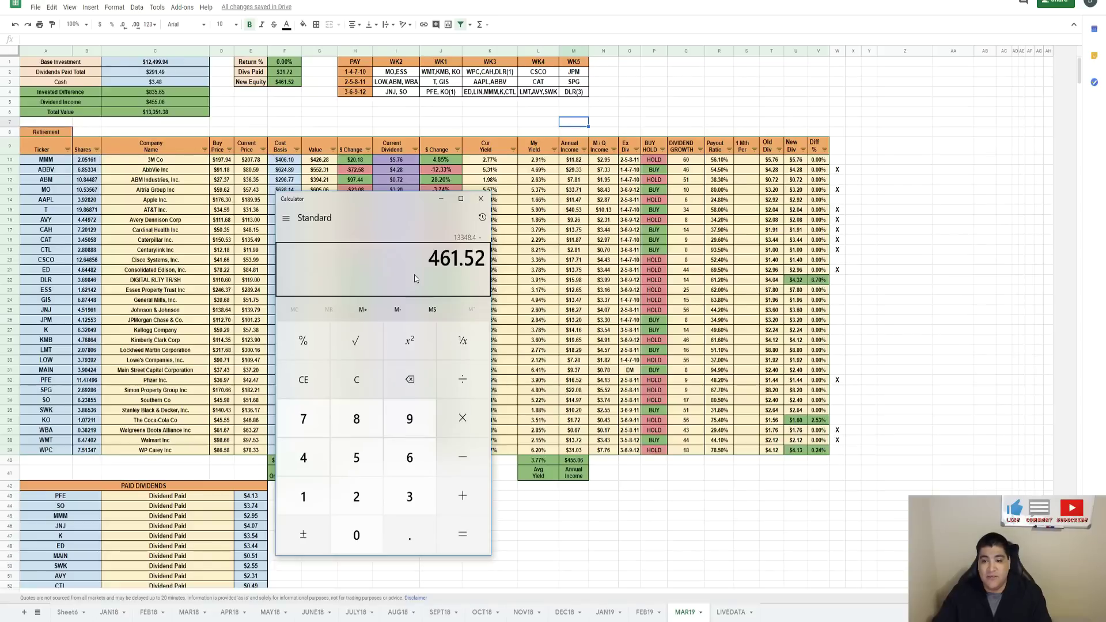
key(Return)
right_click(419, 266)
click(439, 273)
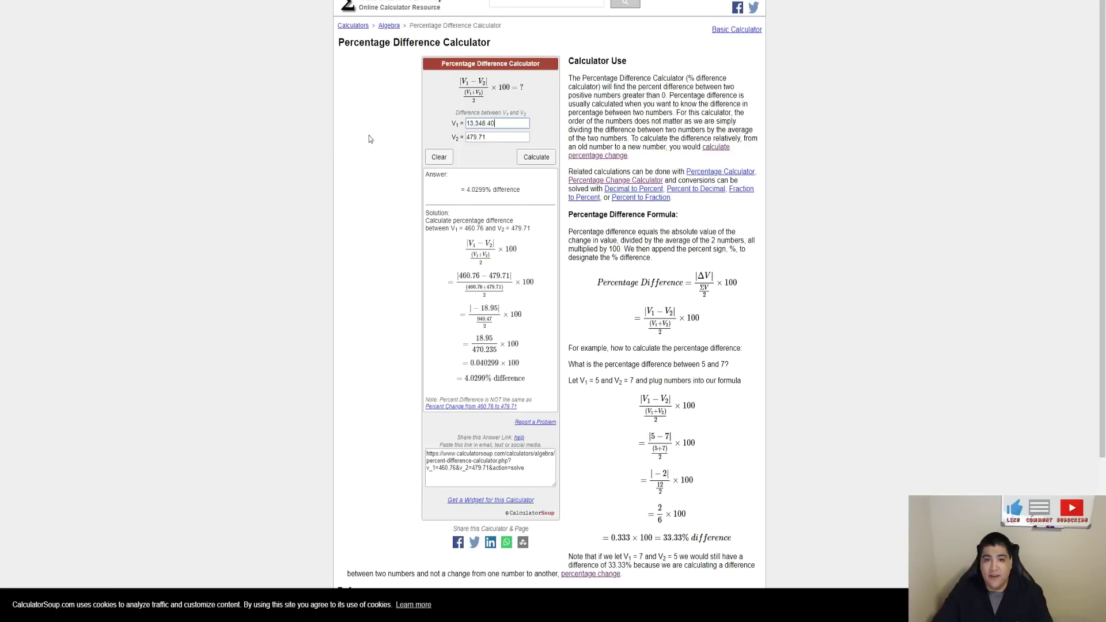
- In the Percentage Difference Calculator, set V1 to 12886.88, replace V2 with the copied value, and calculate the difference
triple_click(480, 123)
text(12886.88)
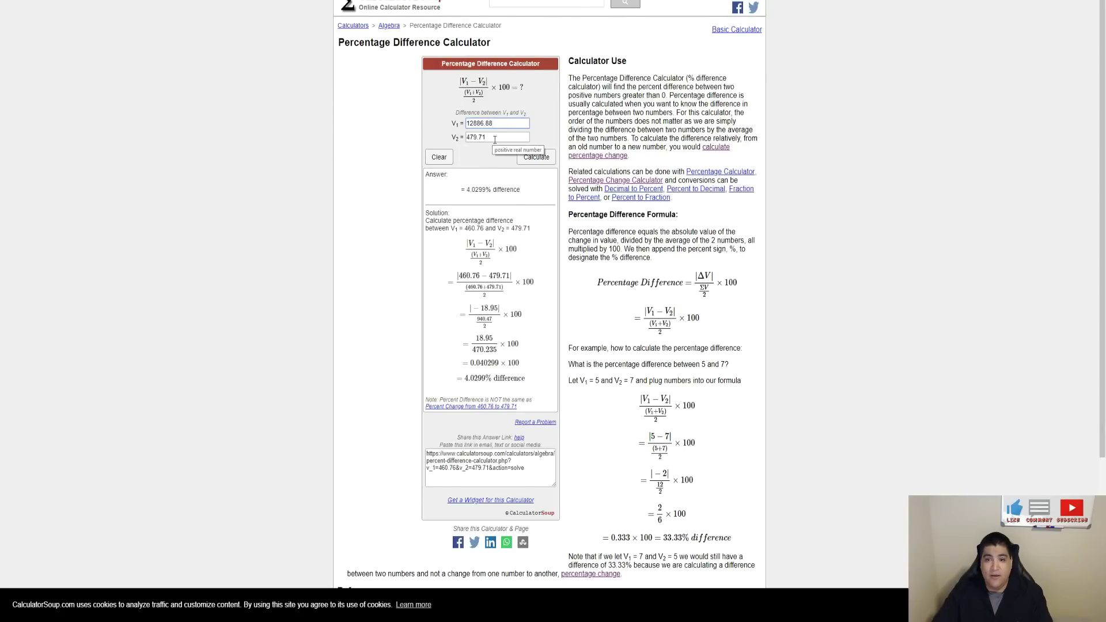
triple_click(494, 140)
key(ctrl+v)
key(Return)
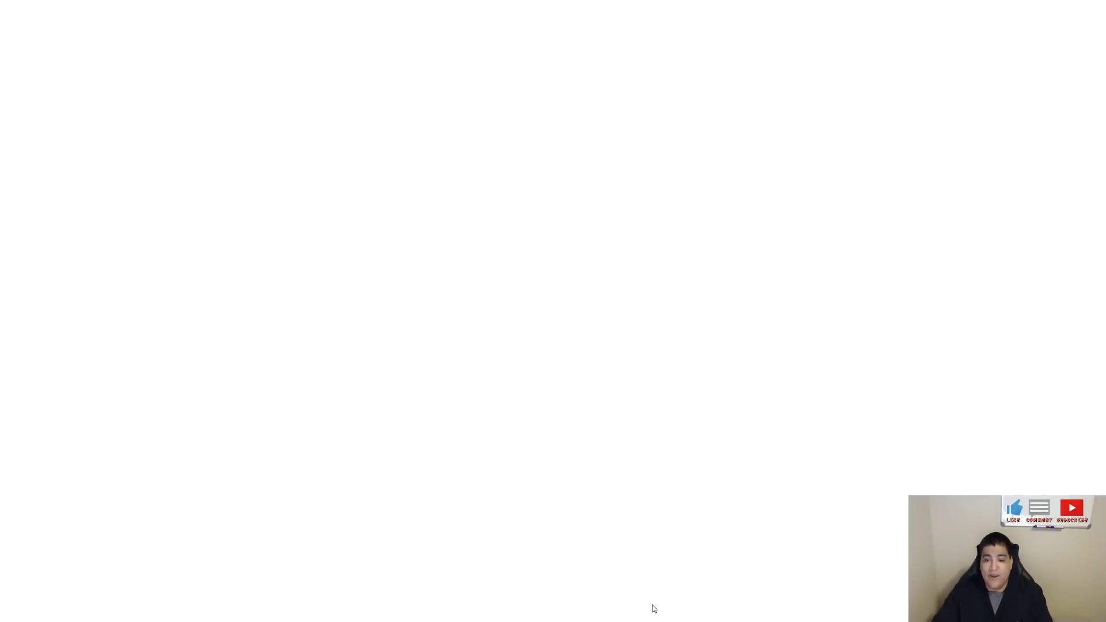
- Check the February totals on the FEB19 sheet, set V2 to 12550.38 in the Percentage Difference Calculator, and calculate the difference
click(644, 611)
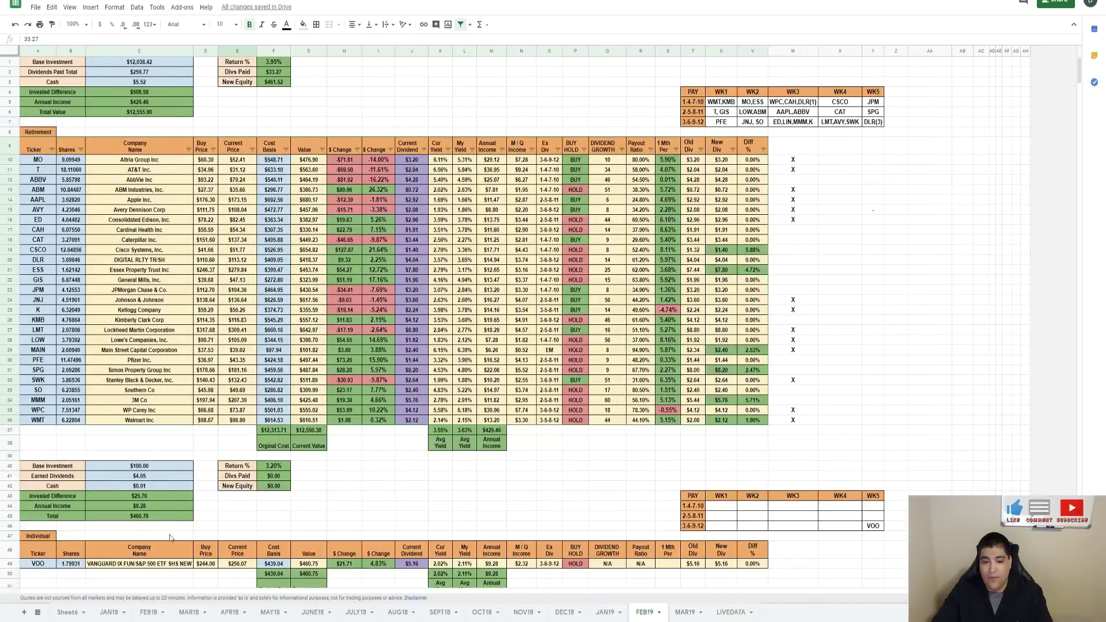
click(138, 113)
key(ctrl+c)
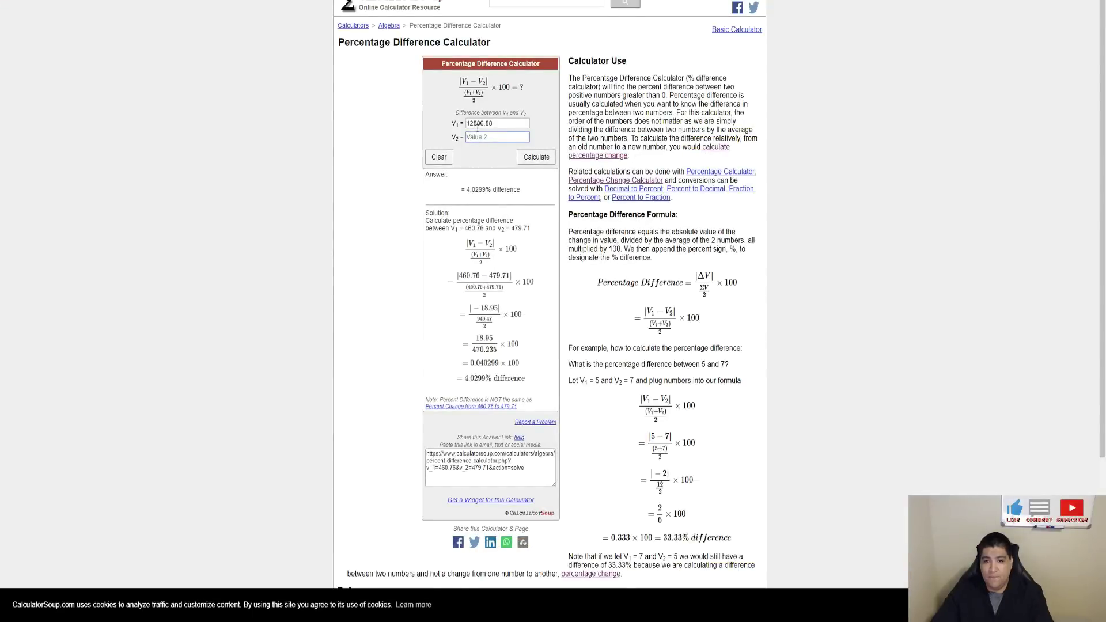
text(12550.289)
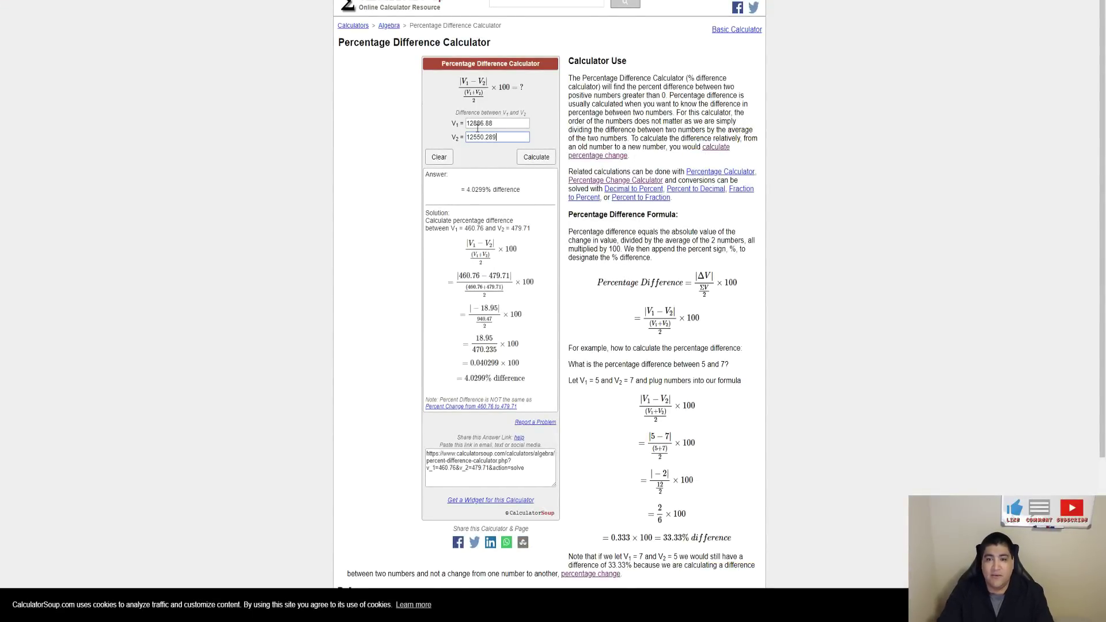
key(BackSpace)
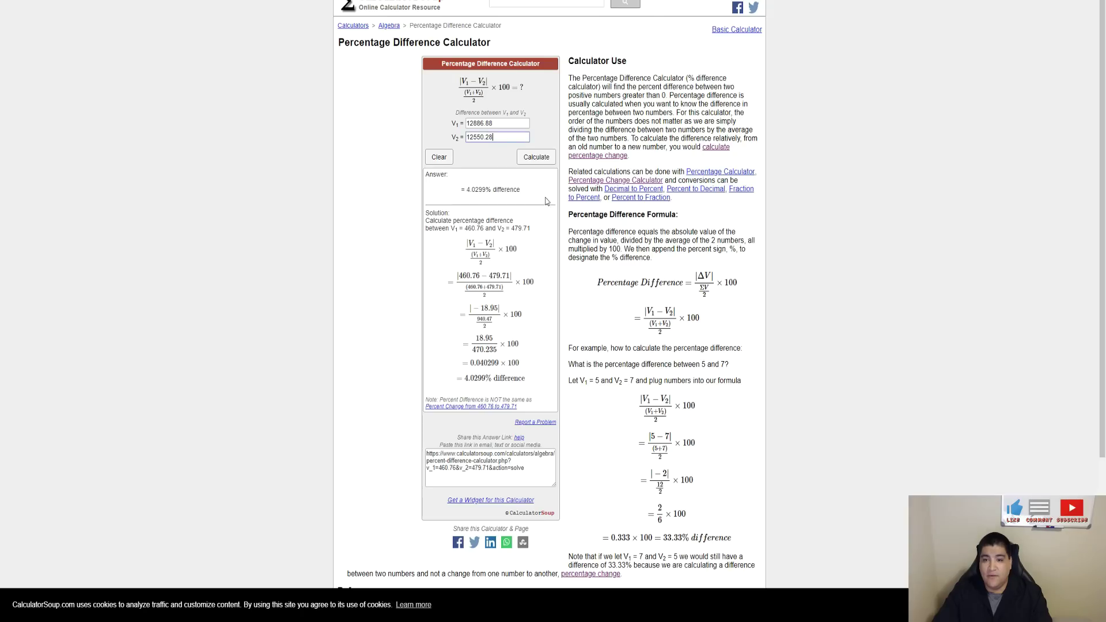
key(BackSpace)
key(BackSpace)
text(37)
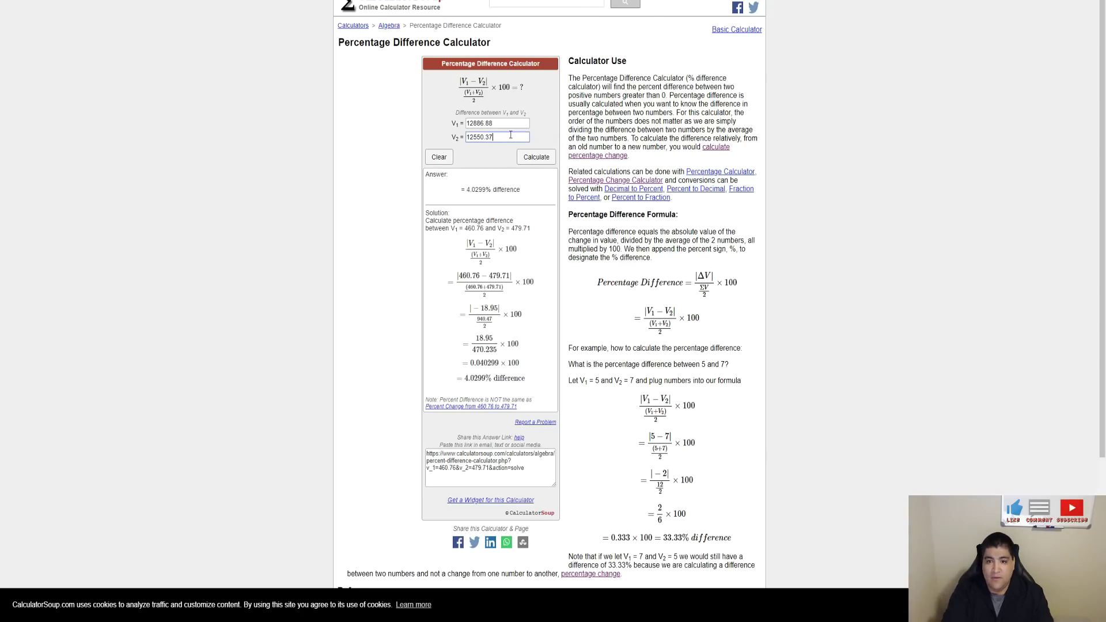
text(8)
key(Return)
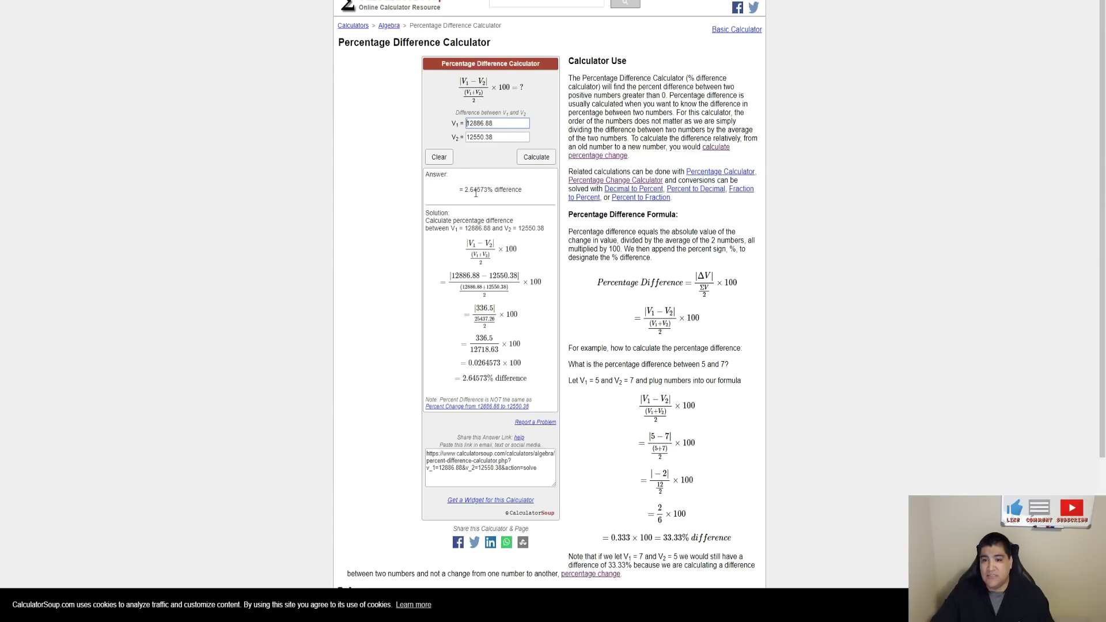
drag(474, 189, 479, 188)
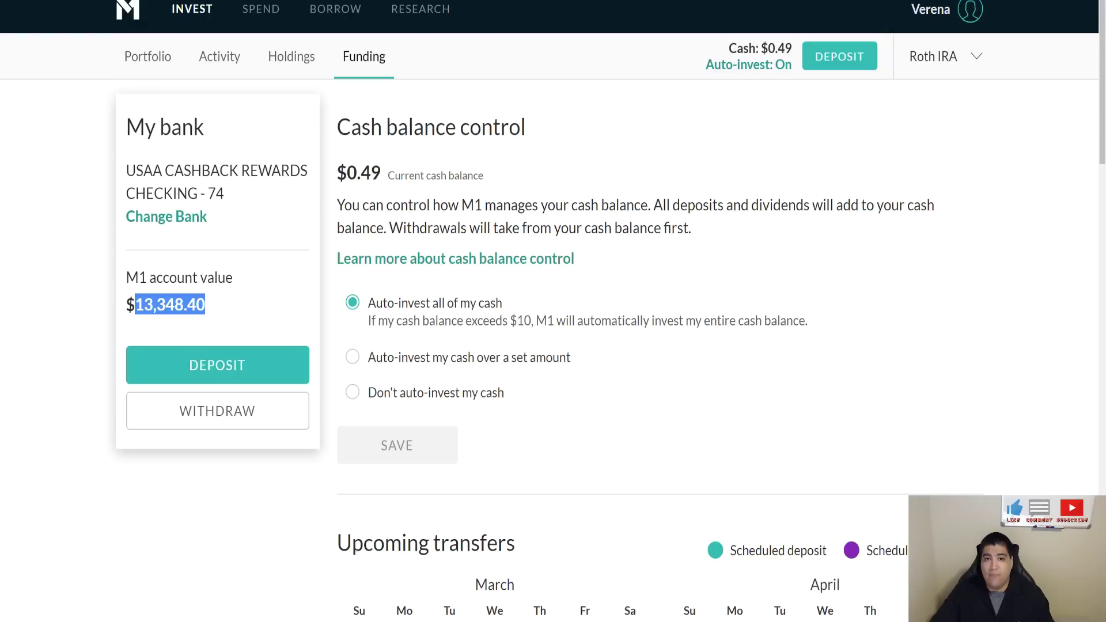
- In M1 Finance, review the Roth IRA portfolio's one-month return and its gain split into market gains and earned dividends
click(127, 56)
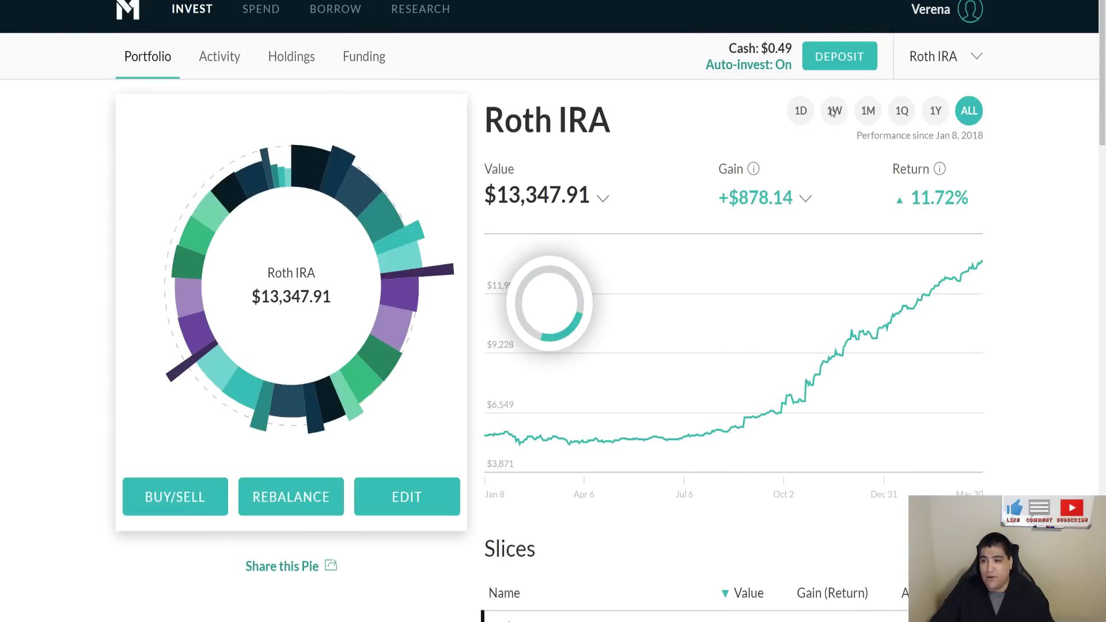
click(868, 110)
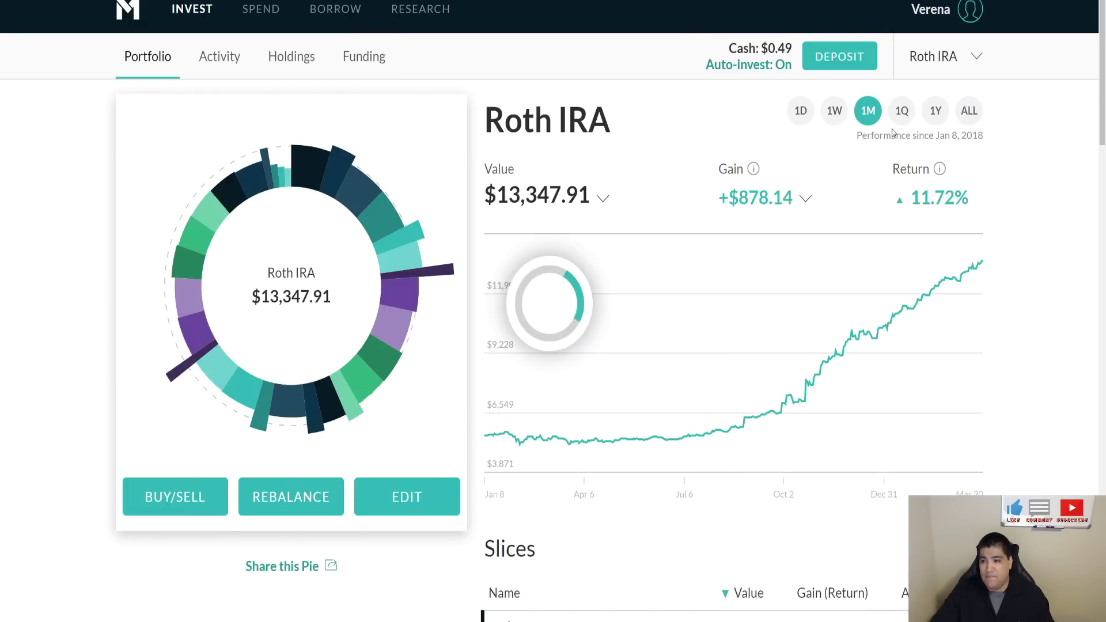
drag(914, 194, 964, 199)
click(952, 209)
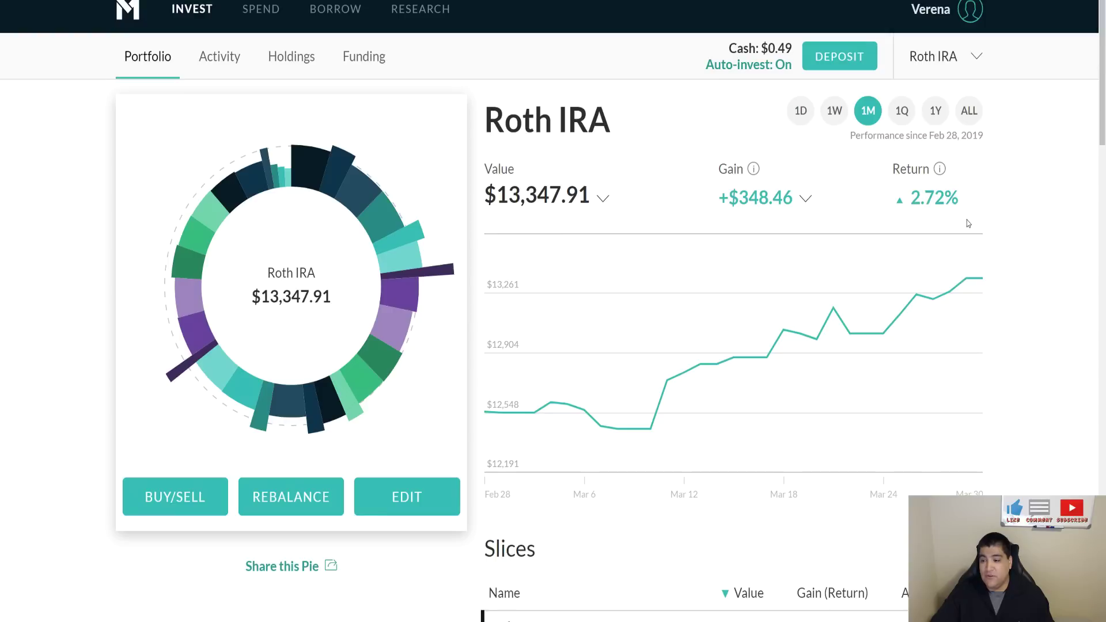
click(805, 199)
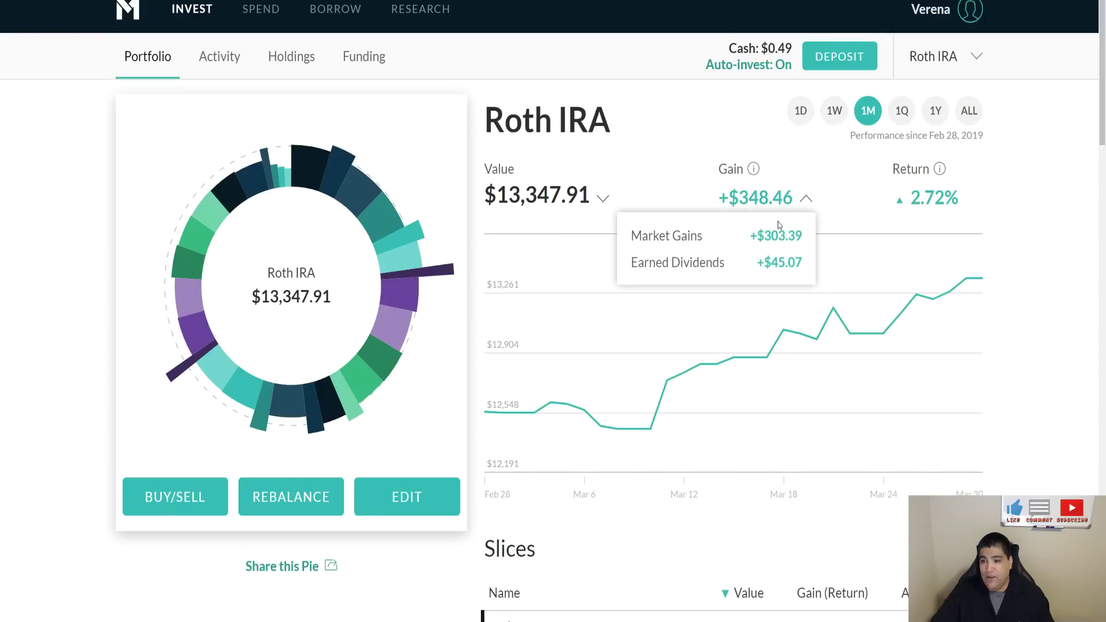
drag(748, 237, 809, 234)
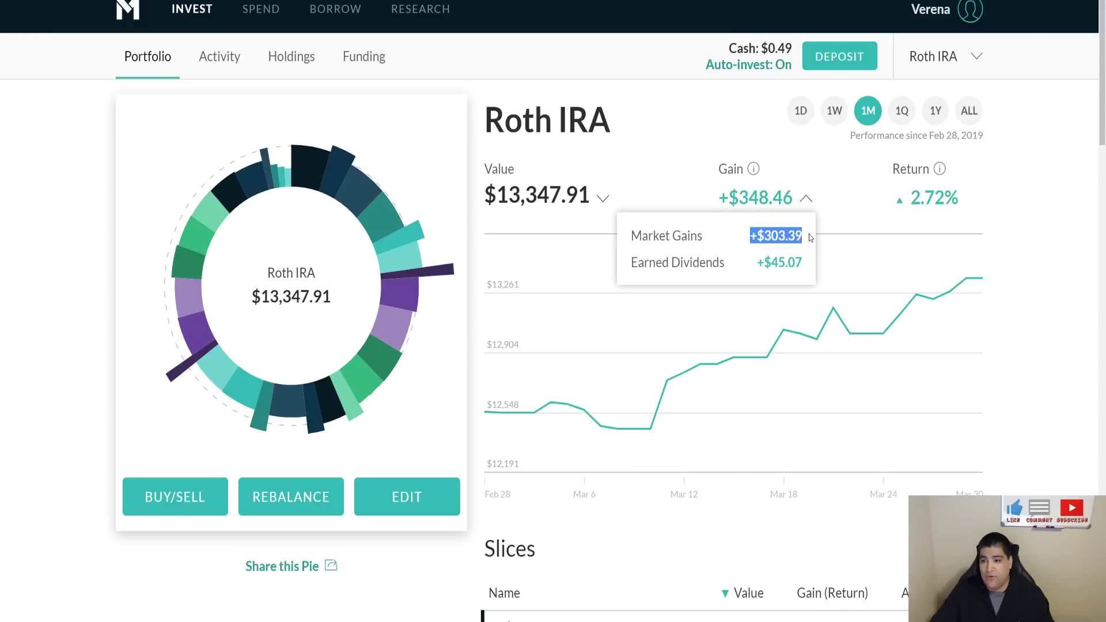
drag(755, 262, 811, 271)
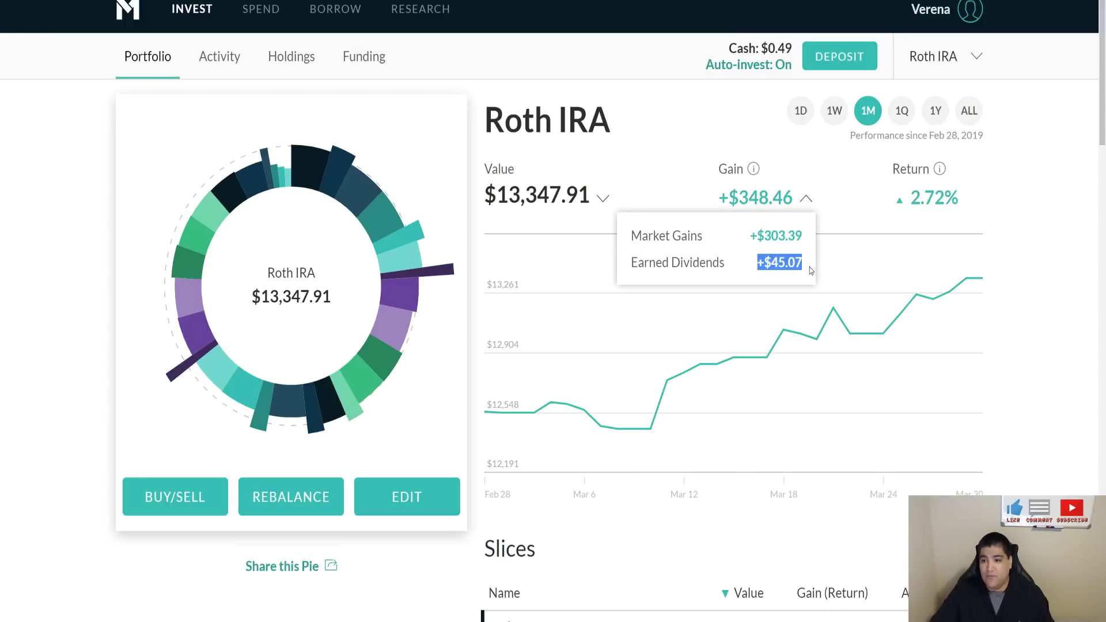
- Return to the spreadsheet's FEB19 sheet and increase the browser zoom to enlarge it
click(322, 0)
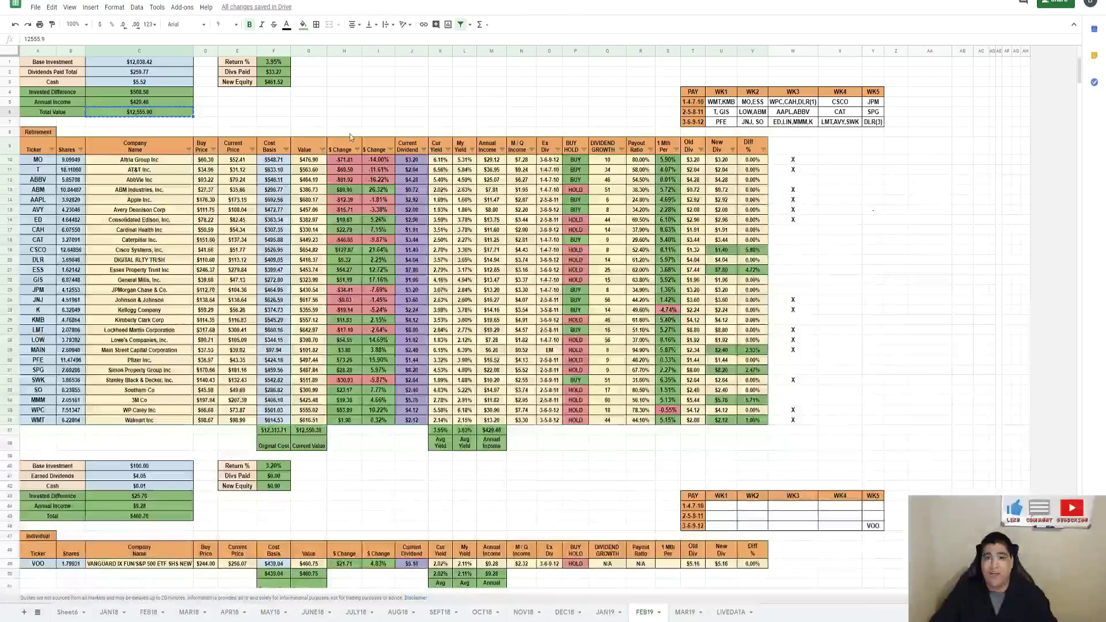
click(407, 113)
click(1100, 1)
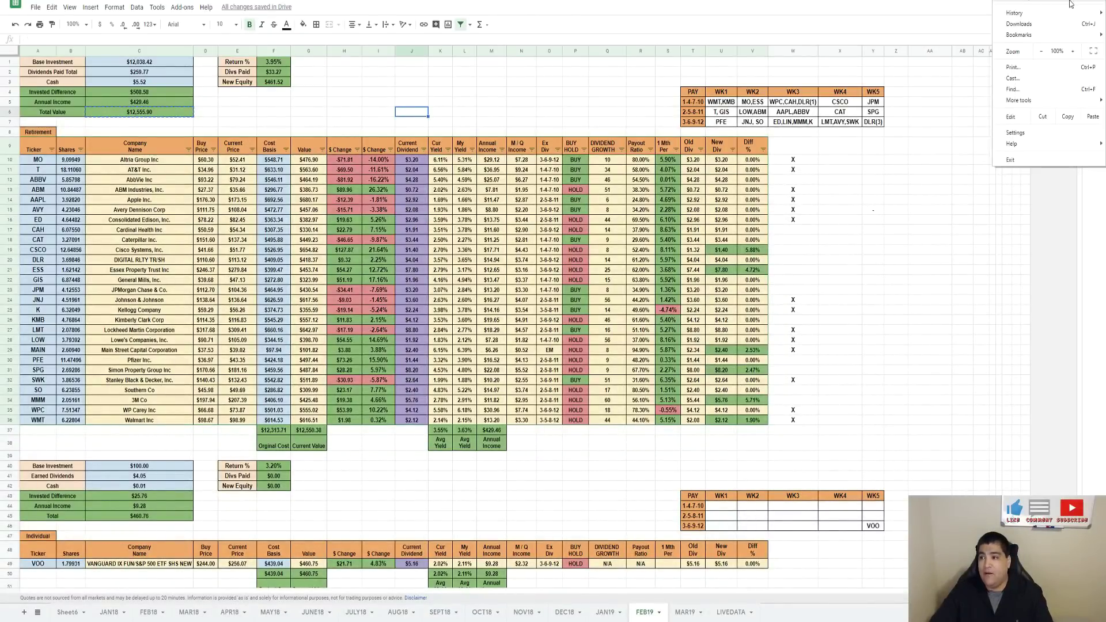
click(1072, 50)
click(1073, 51)
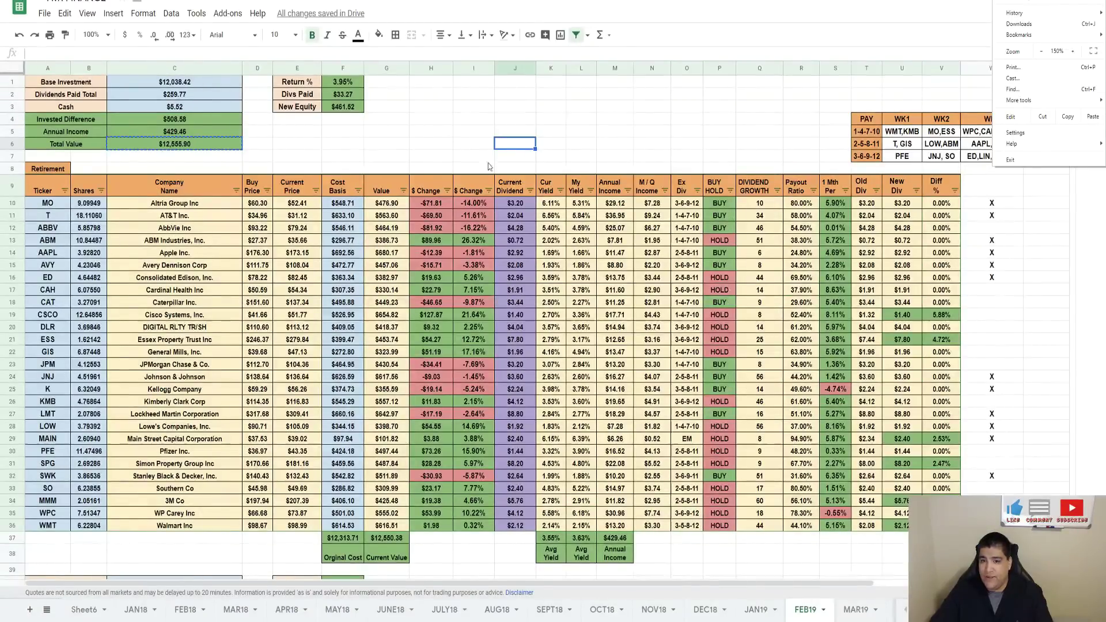
click(1073, 51)
click(471, 146)
- Enter 2.66% as the retirement account's Return % on the FEB19 sheet
click(403, 107)
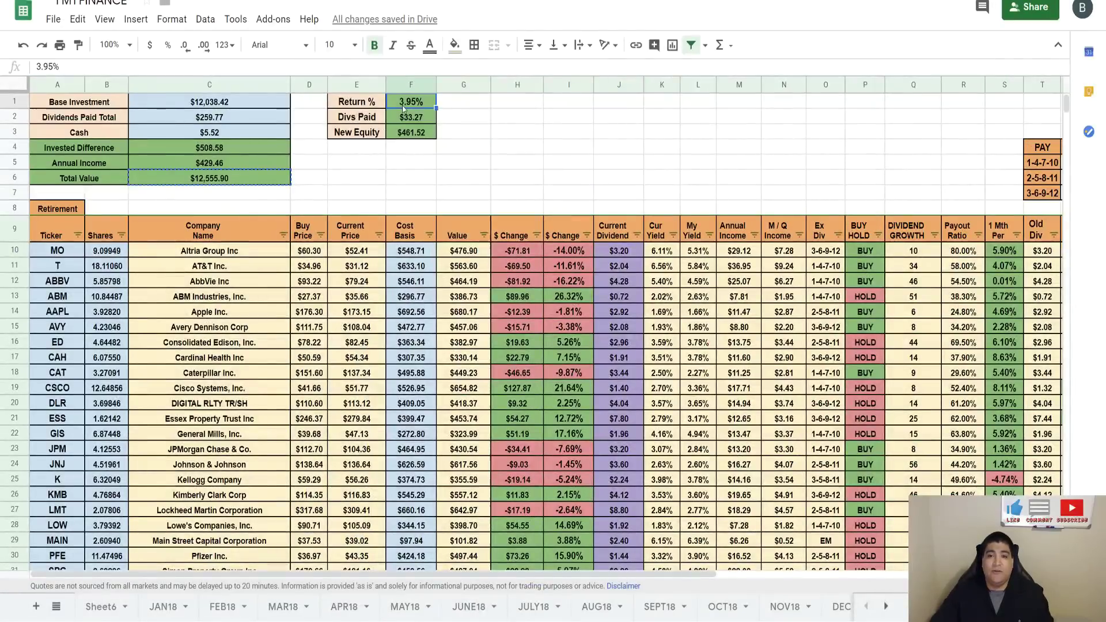
key(ctrl+Tab)
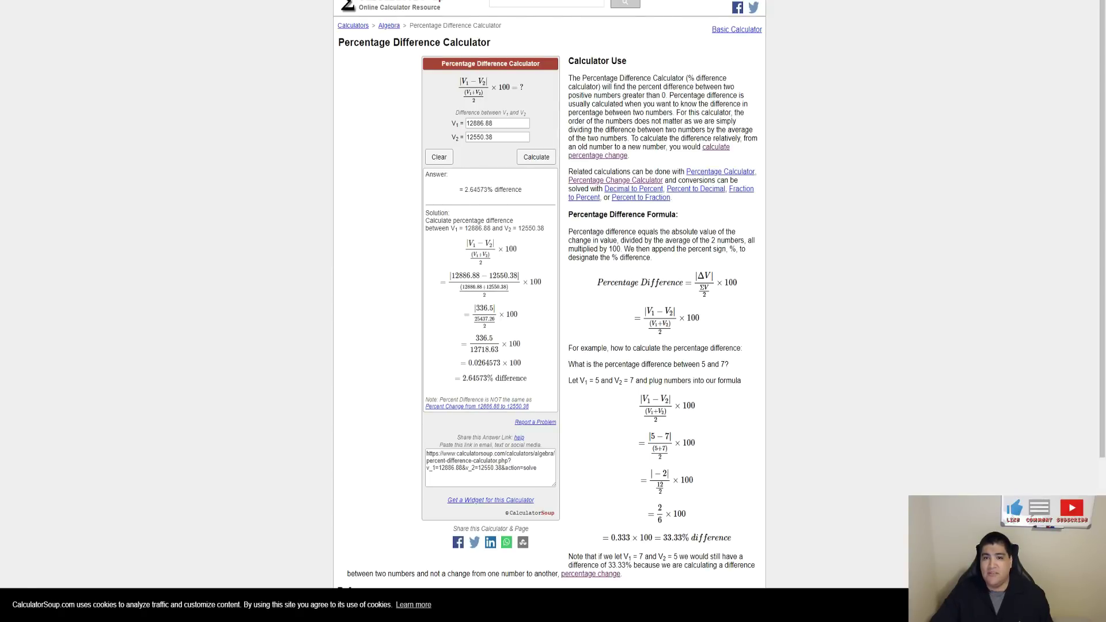
key(ctrl+shift+Tab)
text(2%.66)
key(Return)
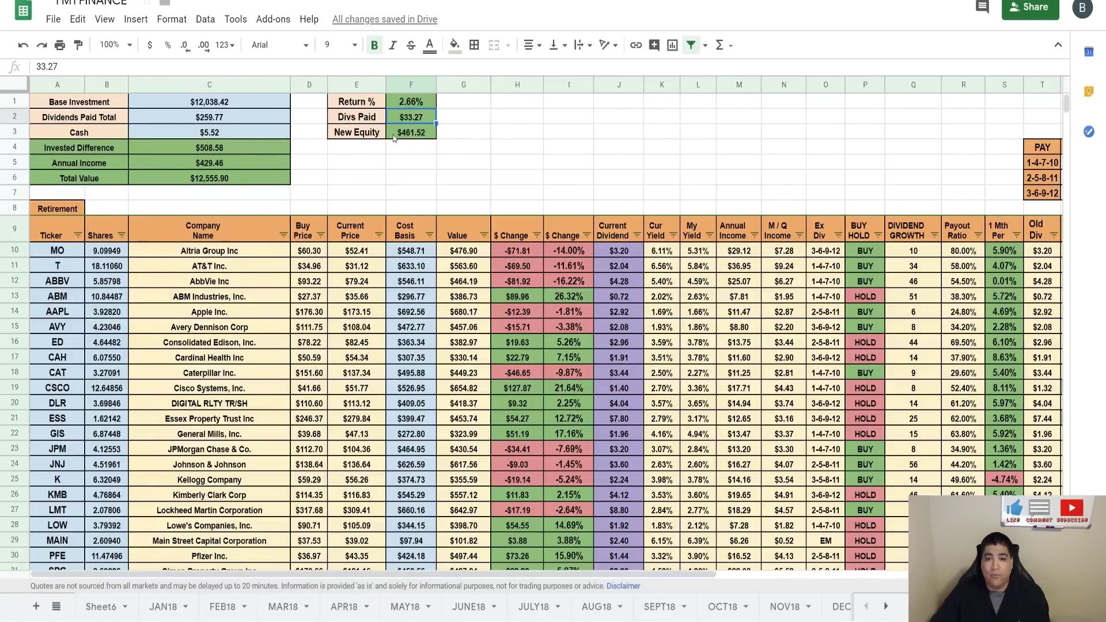
click(417, 136)
click(518, 162)
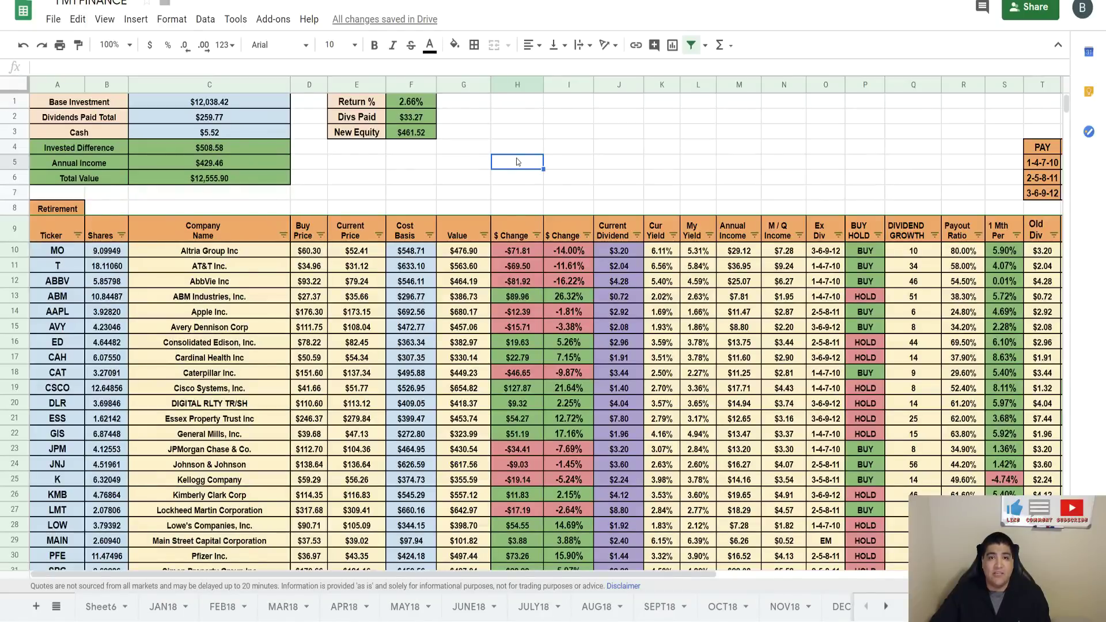
key(Up)
key(Up)
key(Left)
key(Left)
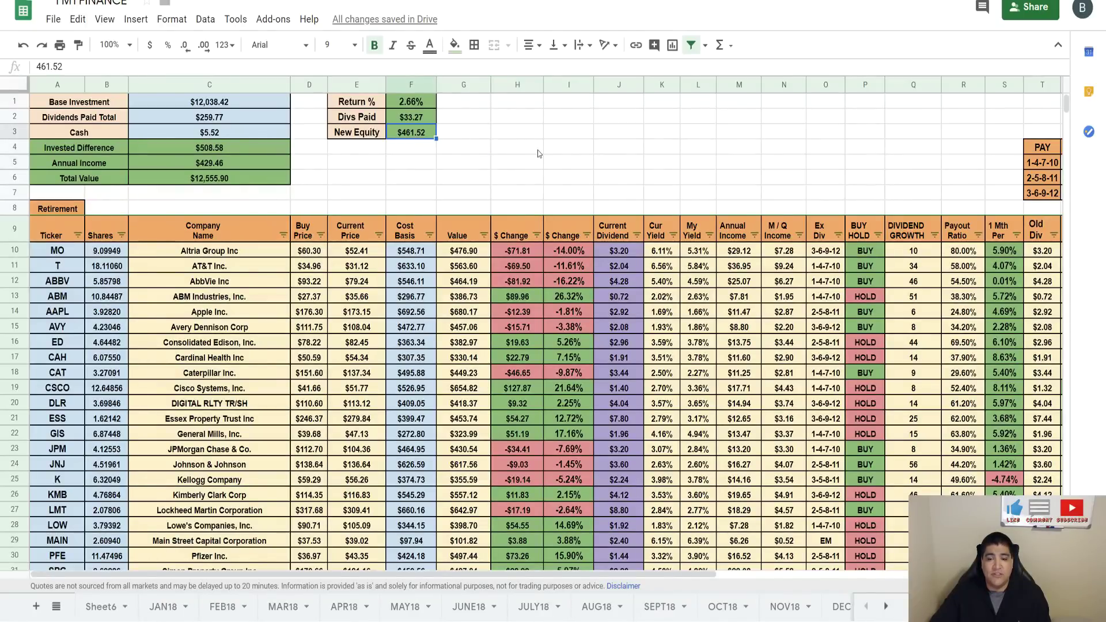
click(340, 179)
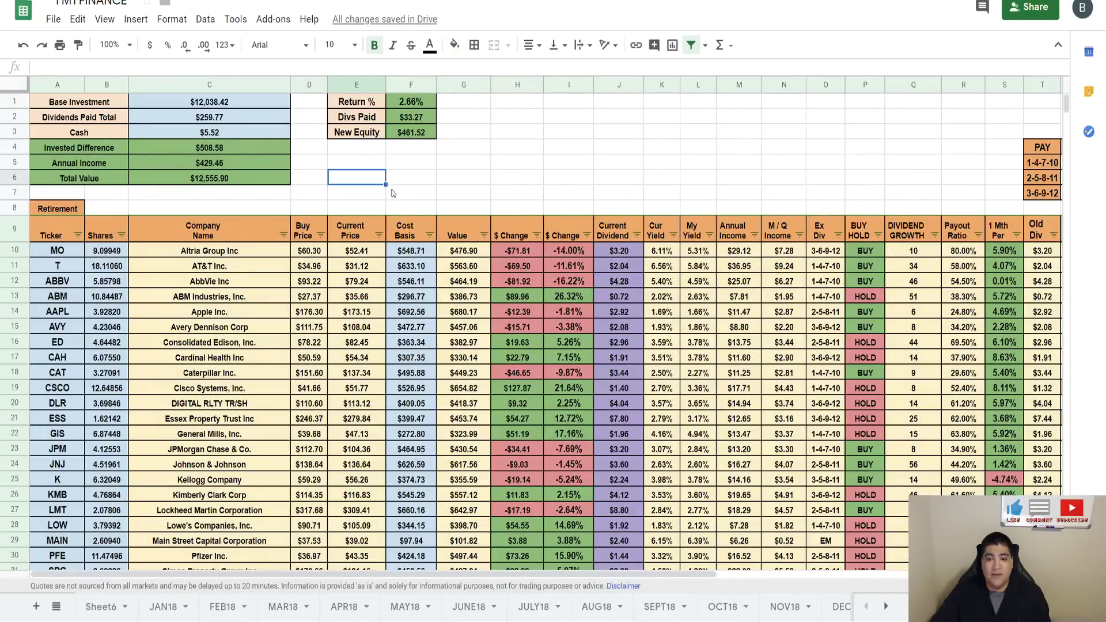
- Undo the last Return % change on the FEB19 sheet
click(880, 610)
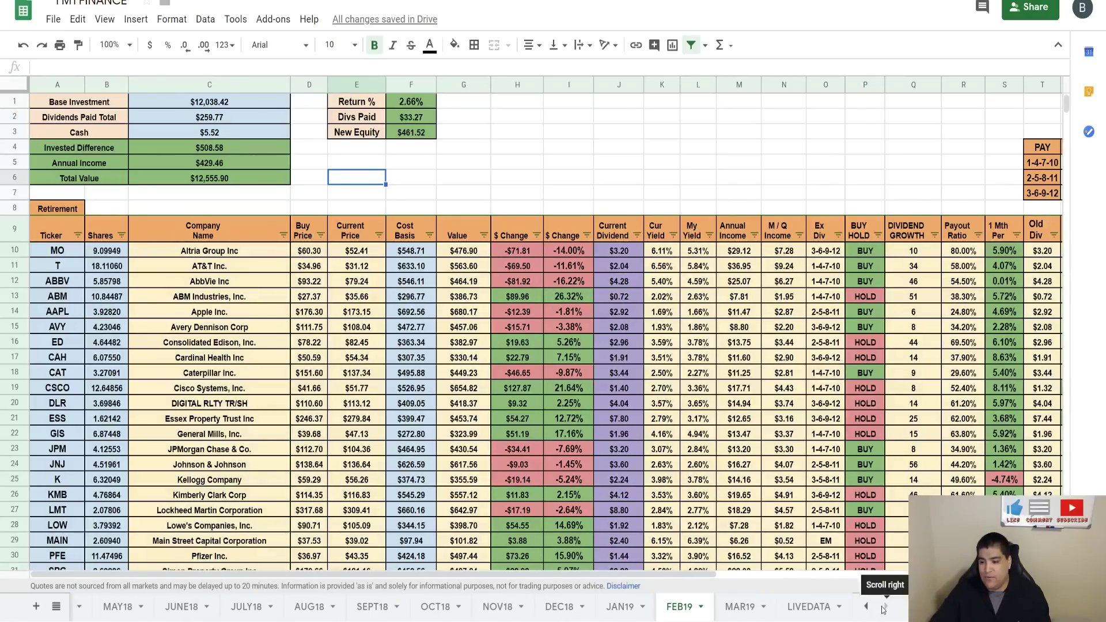
click(515, 161)
key(ctrl+z)
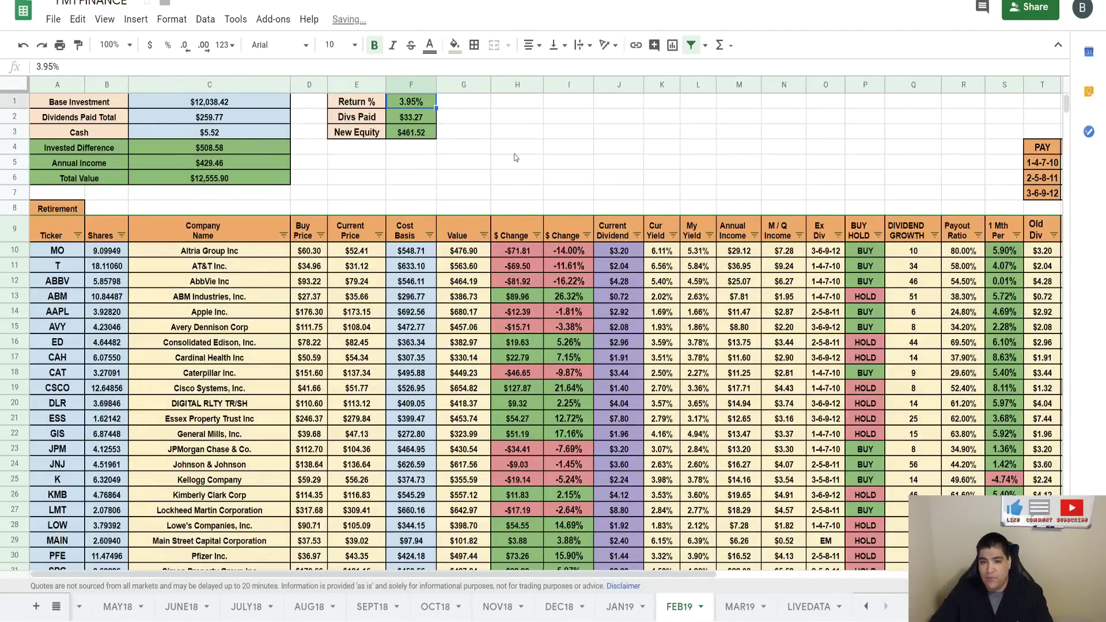
- On the MAR19 sheet, set the retirement account's Return % to 2.65%
click(807, 607)
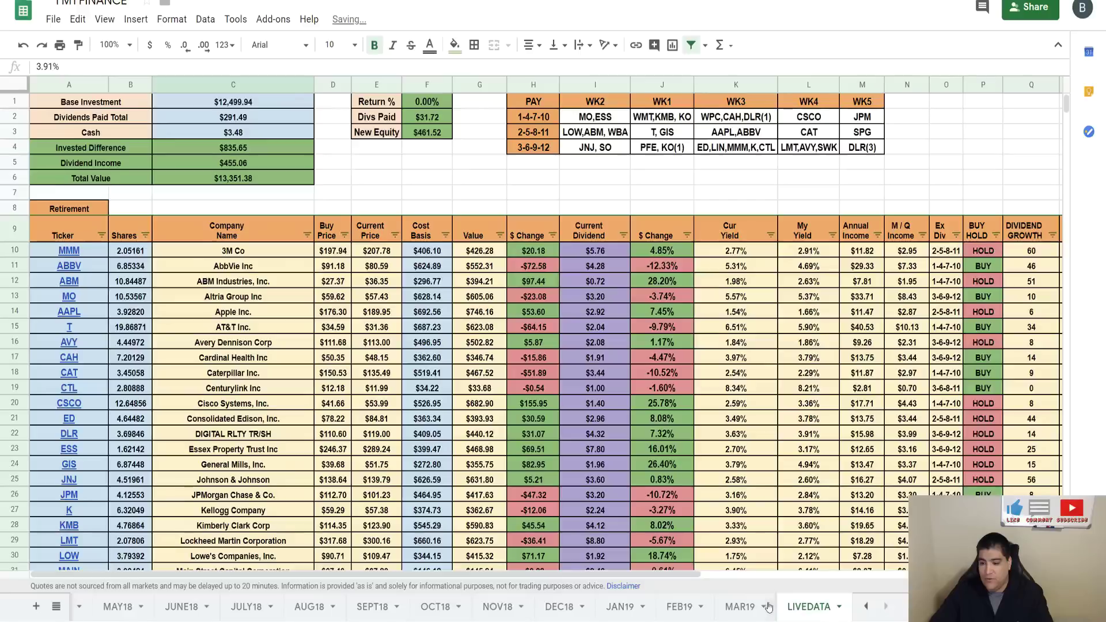
click(752, 610)
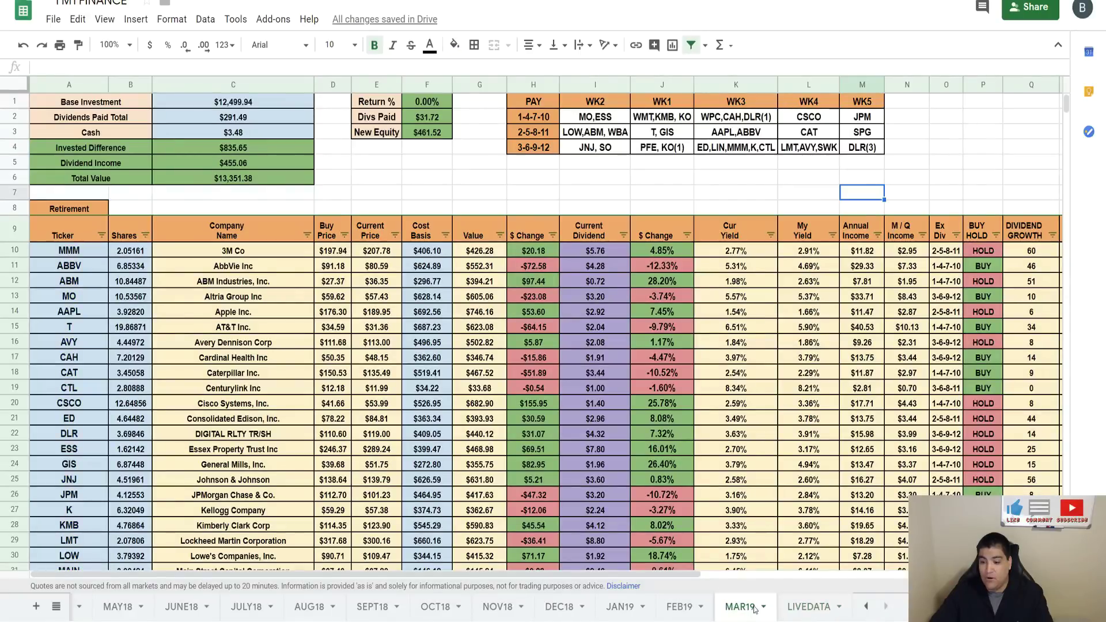
click(408, 166)
click(427, 104)
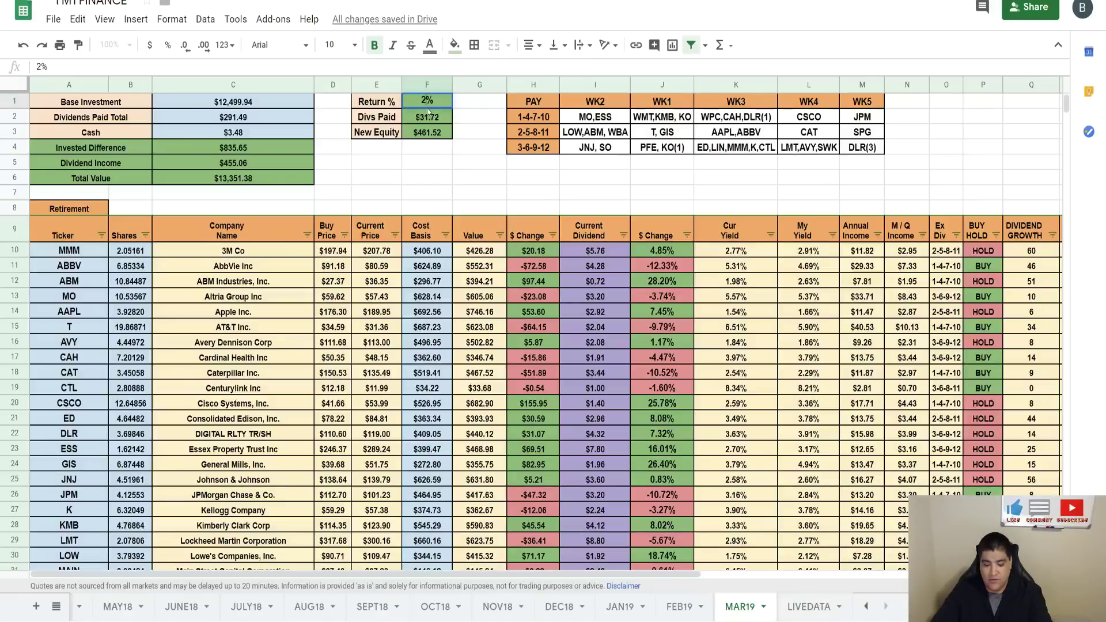
text(2.65)
key(Return)
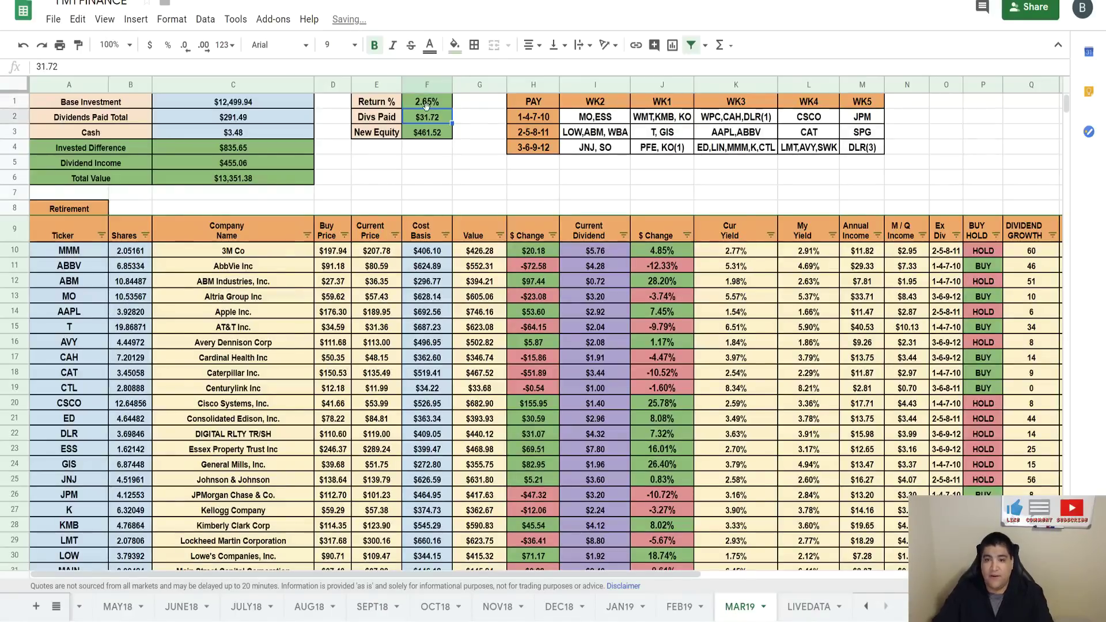
click(442, 162)
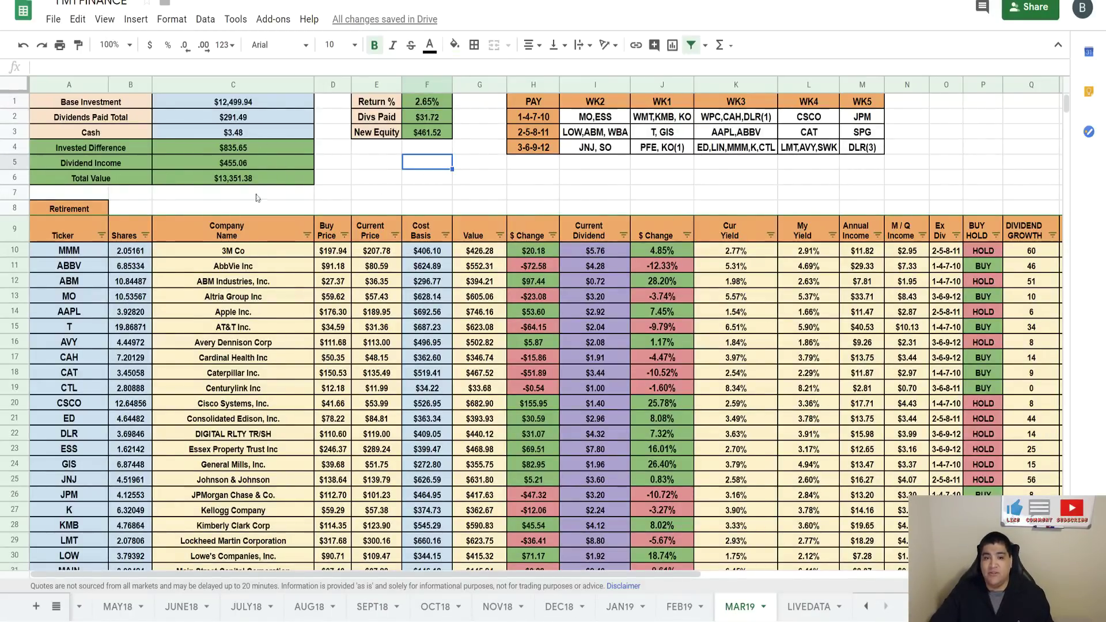
- Set the retirement account's Cash to 4.48 on the MAR19 sheet and look over the Digital Realty (DLR) row
click(226, 119)
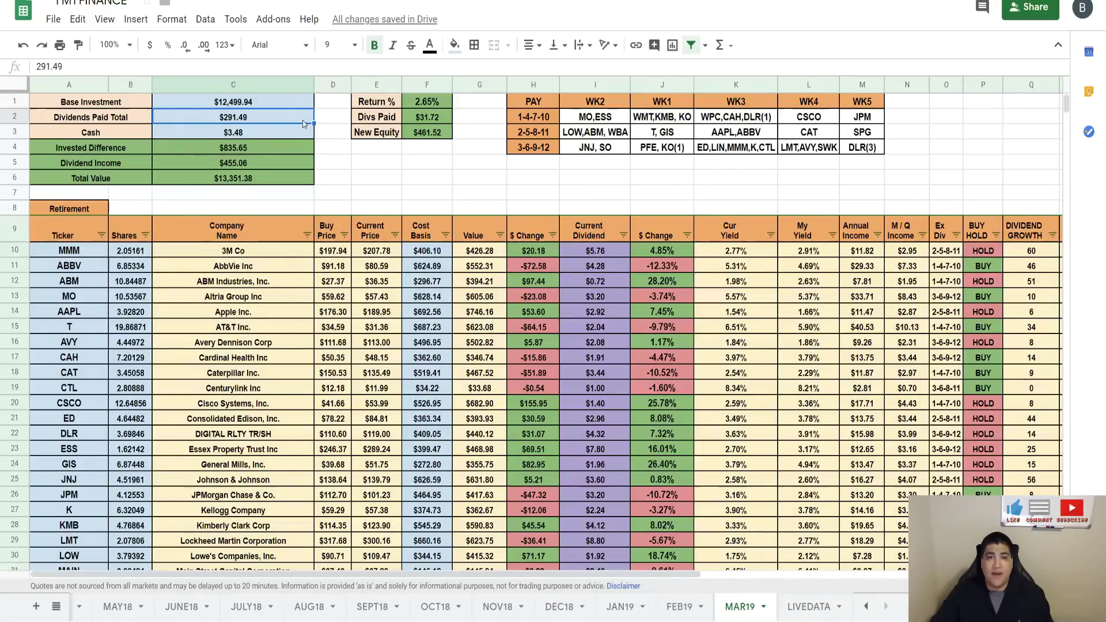
click(262, 136)
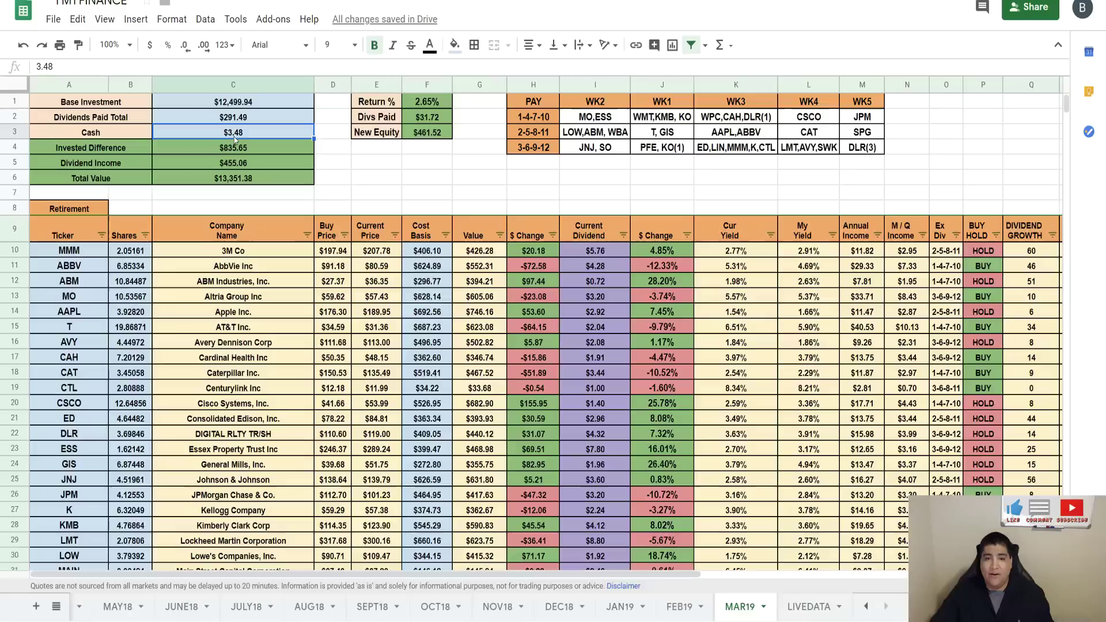
double_click(236, 132)
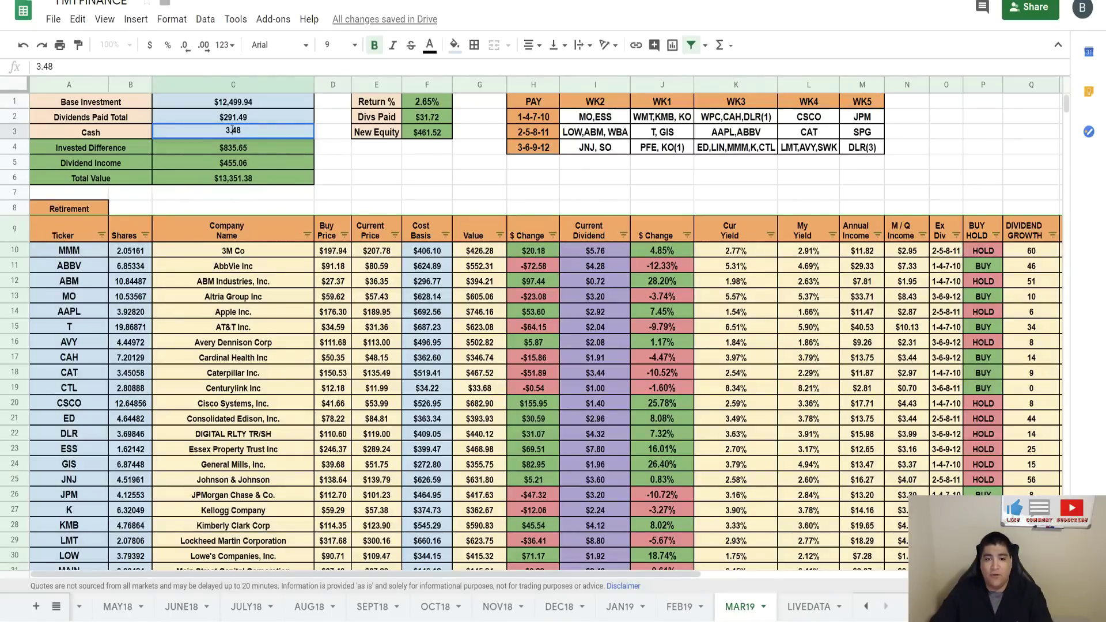
key(BackSpace)
key(BackSpace)
key(BackSpace)
key(BackSpace)
text(4.48)
key(Return)
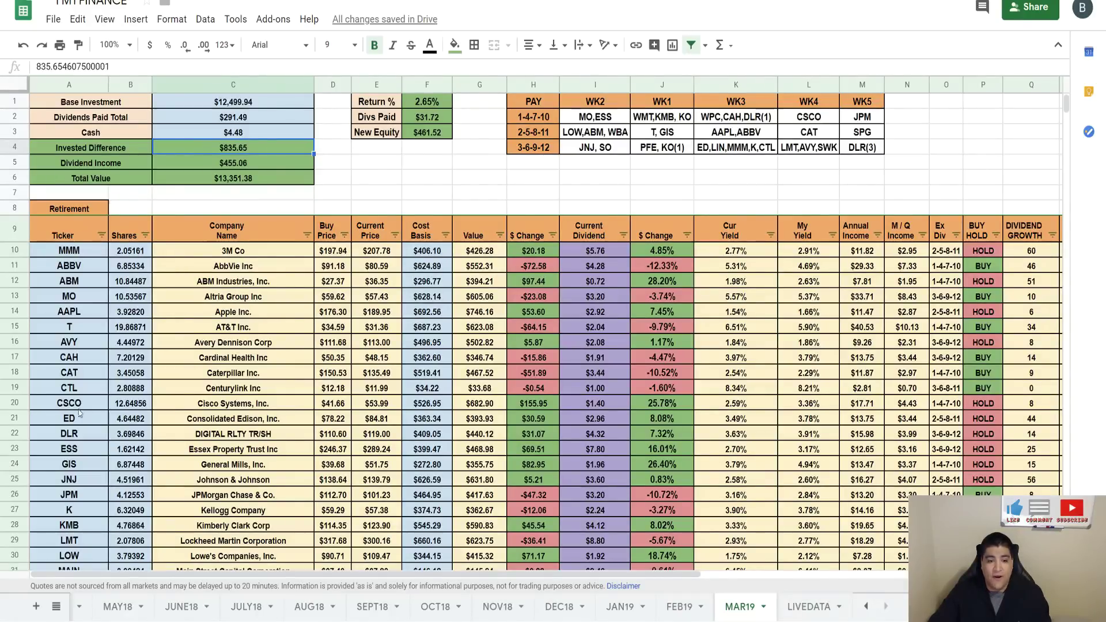
click(22, 439)
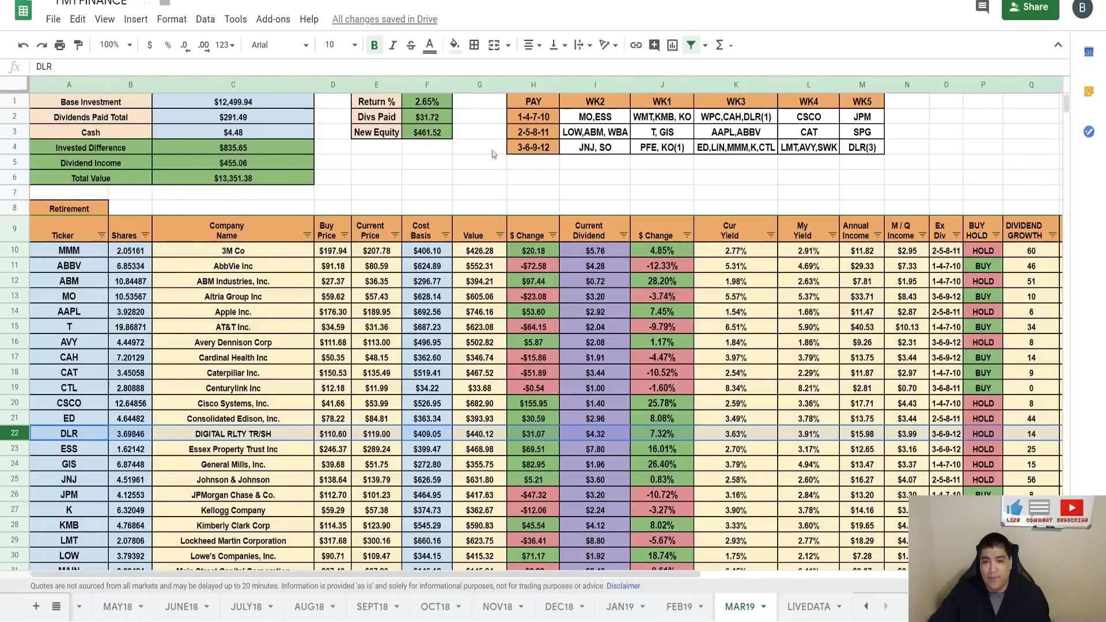
click(471, 180)
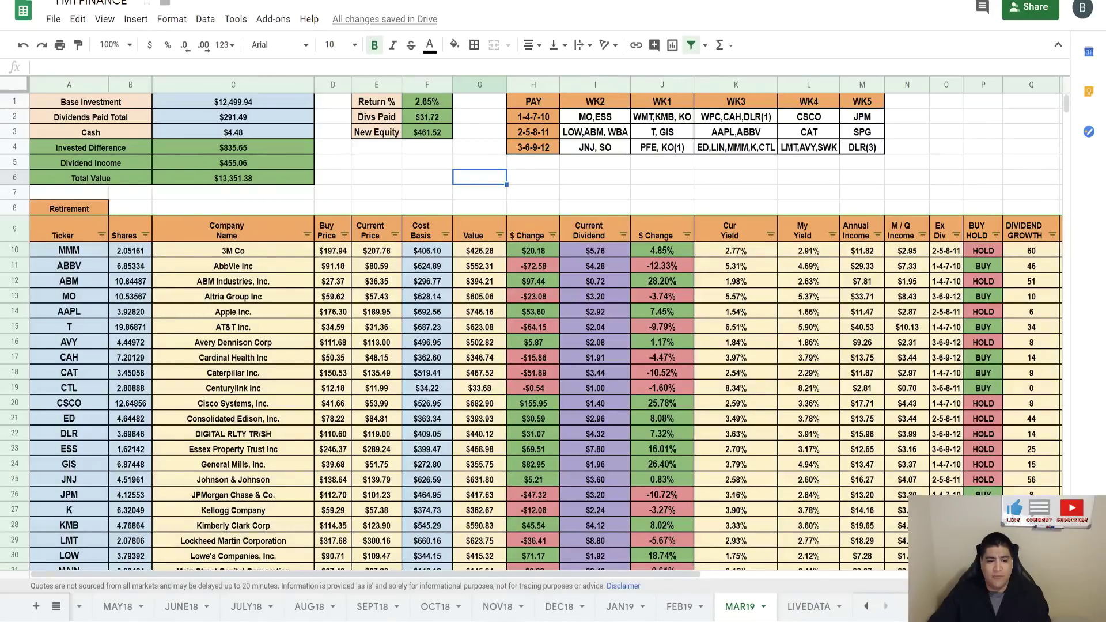
- Examine the retirement account's paid dividends on the MAR19 sheet, including the paying tickers, their amounts and the total
click(427, 192)
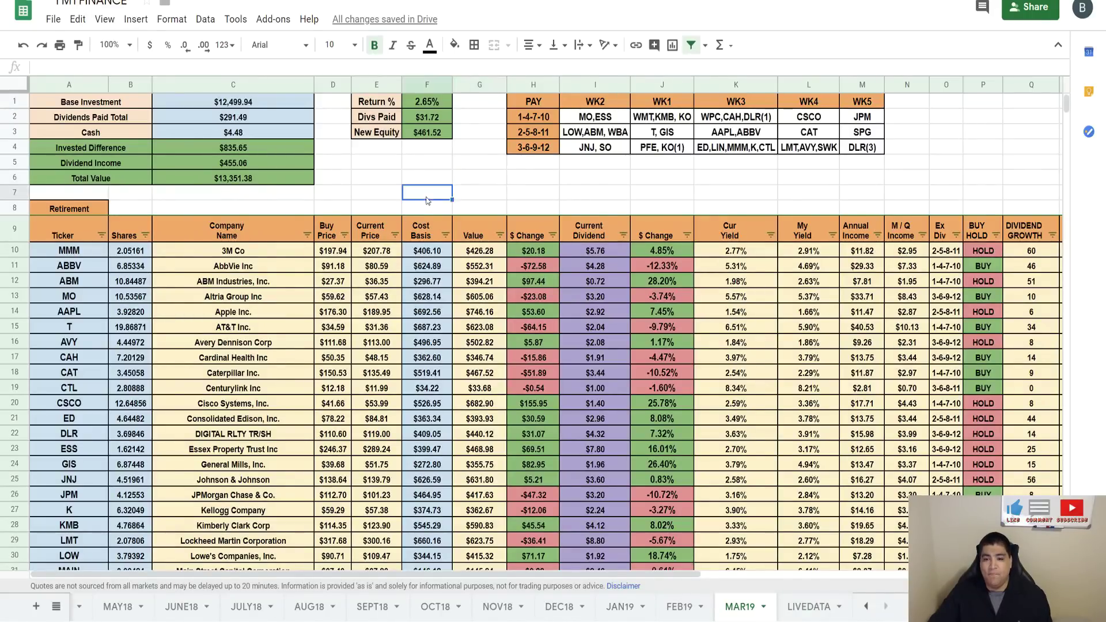
drag(1065, 102, 1067, 113)
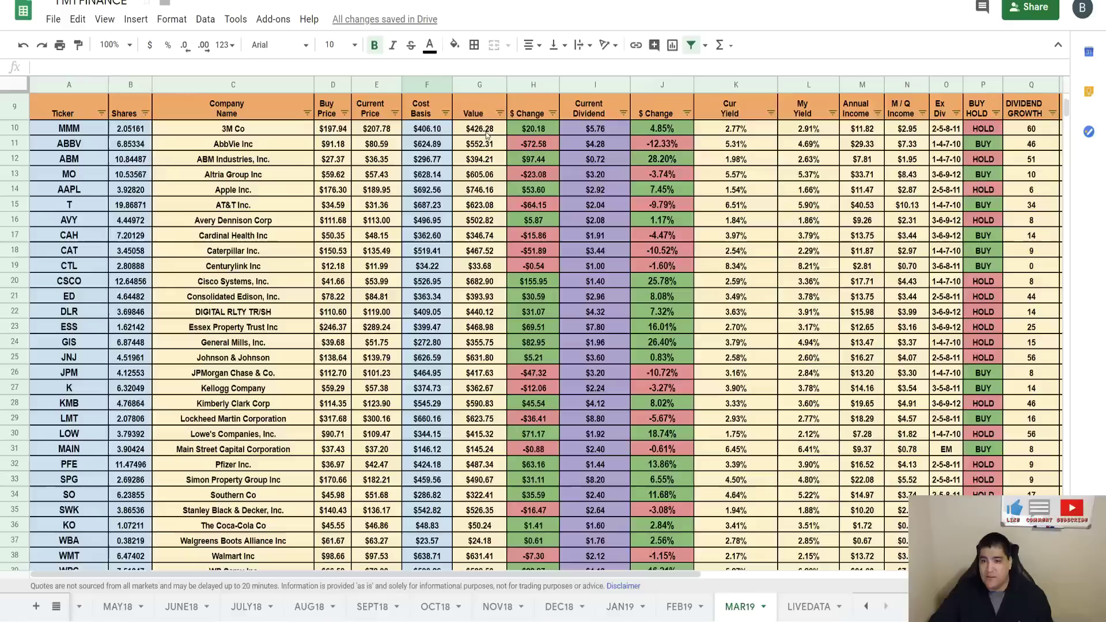
drag(1066, 108, 1065, 124)
scroll(121, 224, up, 3)
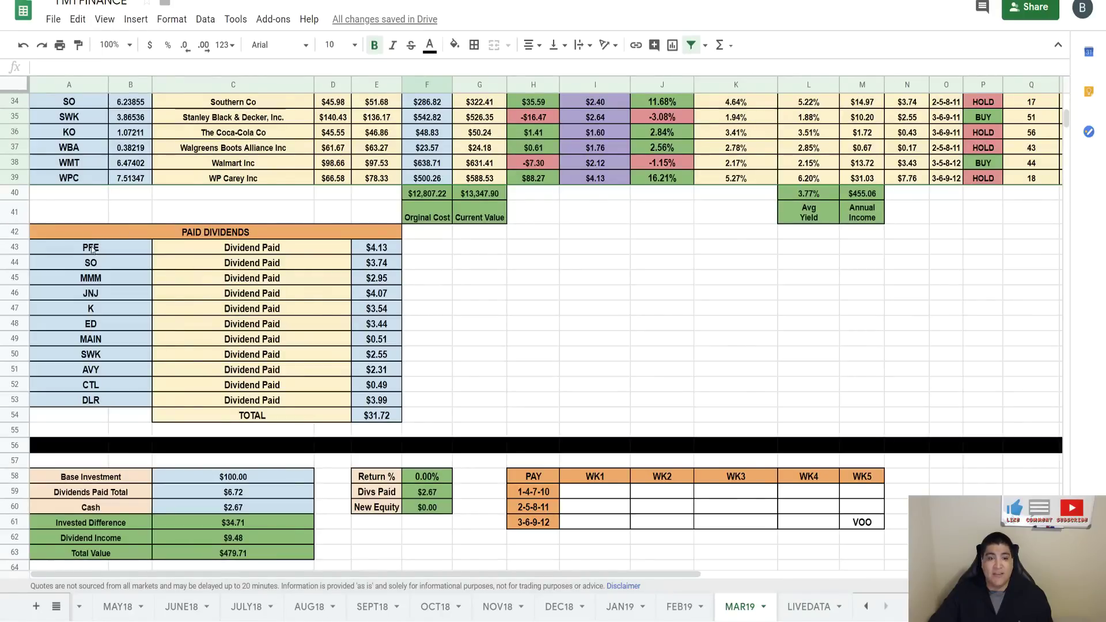
drag(99, 252, 76, 404)
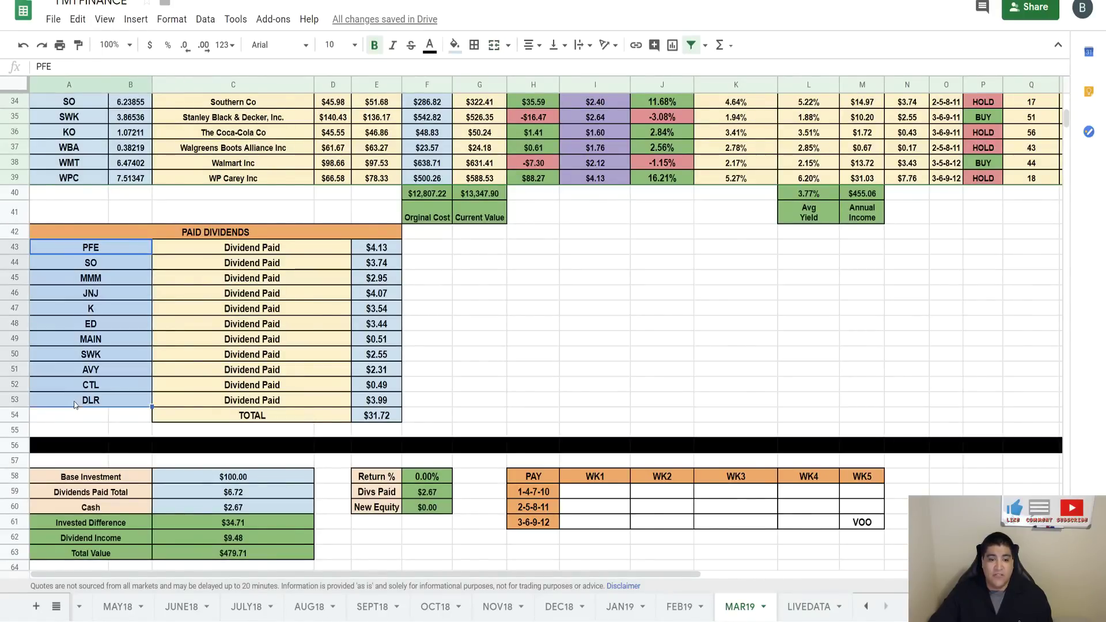
click(383, 251)
drag(388, 326, 385, 403)
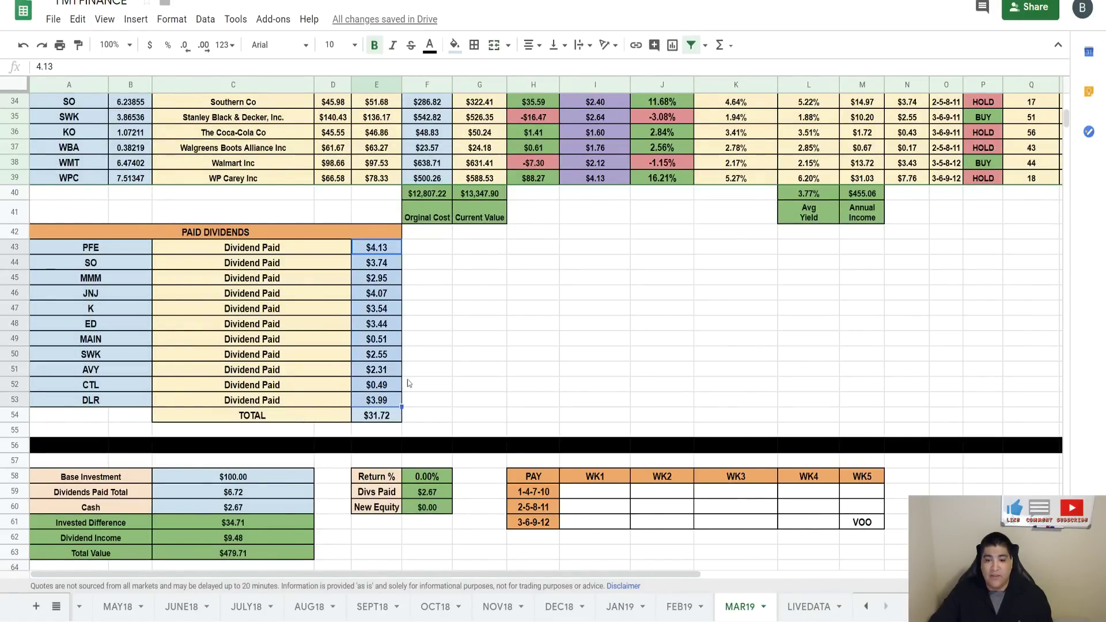
click(392, 416)
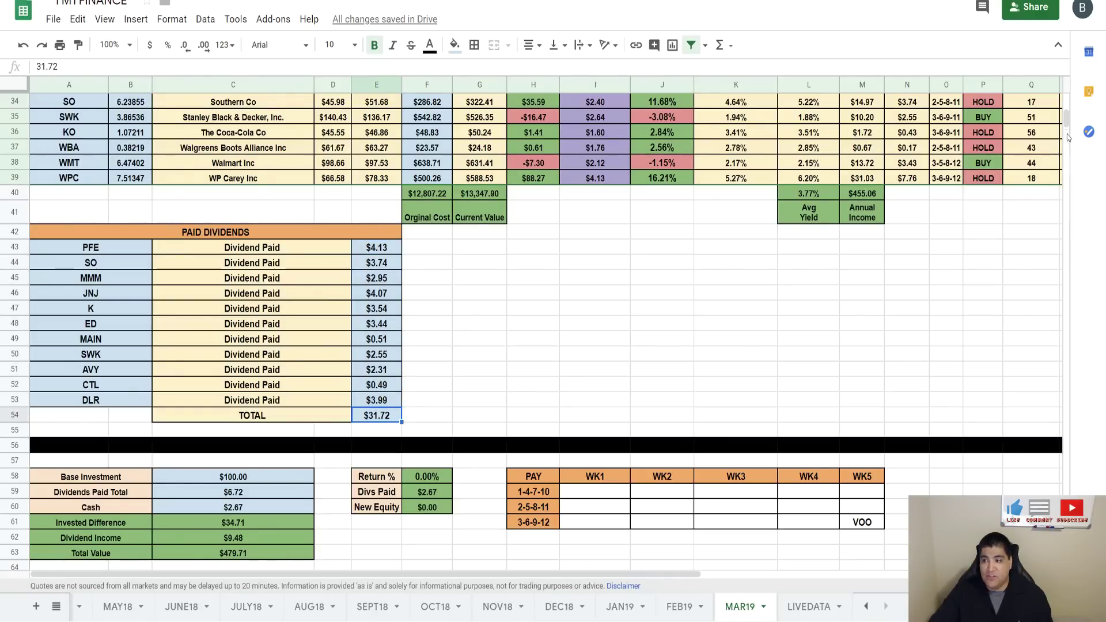
scroll(1068, 142, up, 5)
scroll(1067, 113, up, 5)
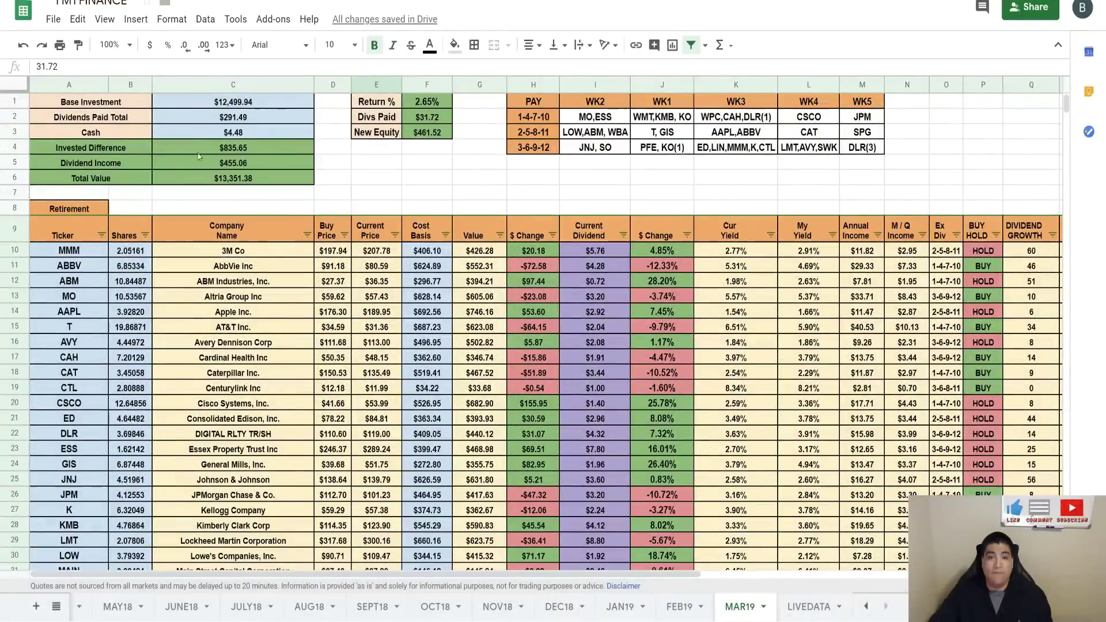
- Compare the retirement account's dividend income on MAR19 with the MAR18 sheet's base investment, invested difference and dividend income, and return to MAR19
click(214, 164)
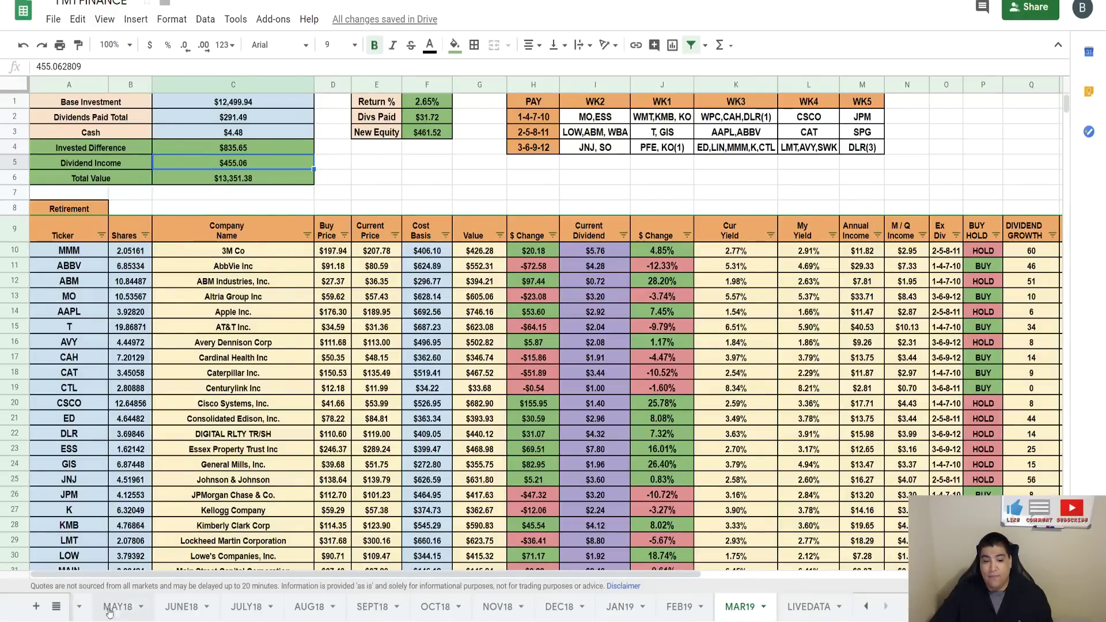
click(866, 607)
click(866, 606)
click(275, 606)
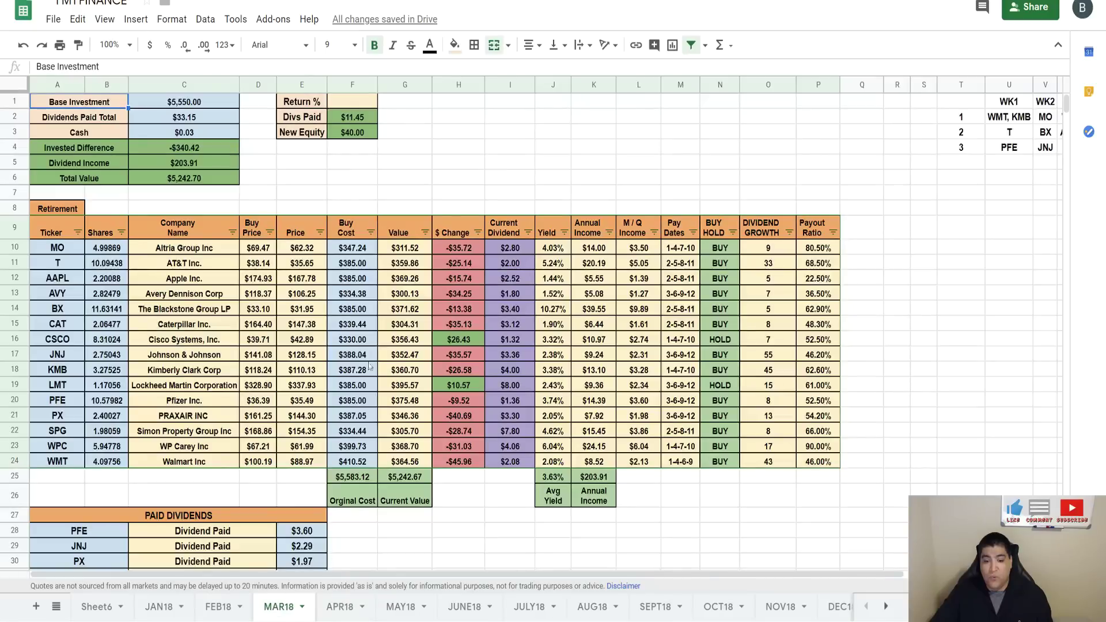
click(194, 104)
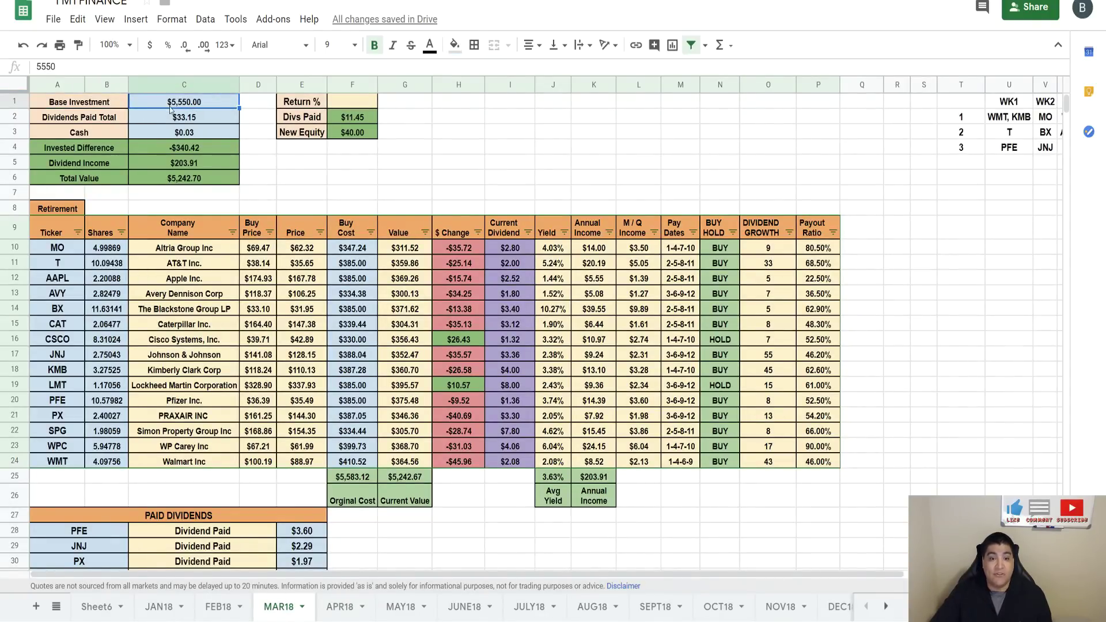
click(195, 151)
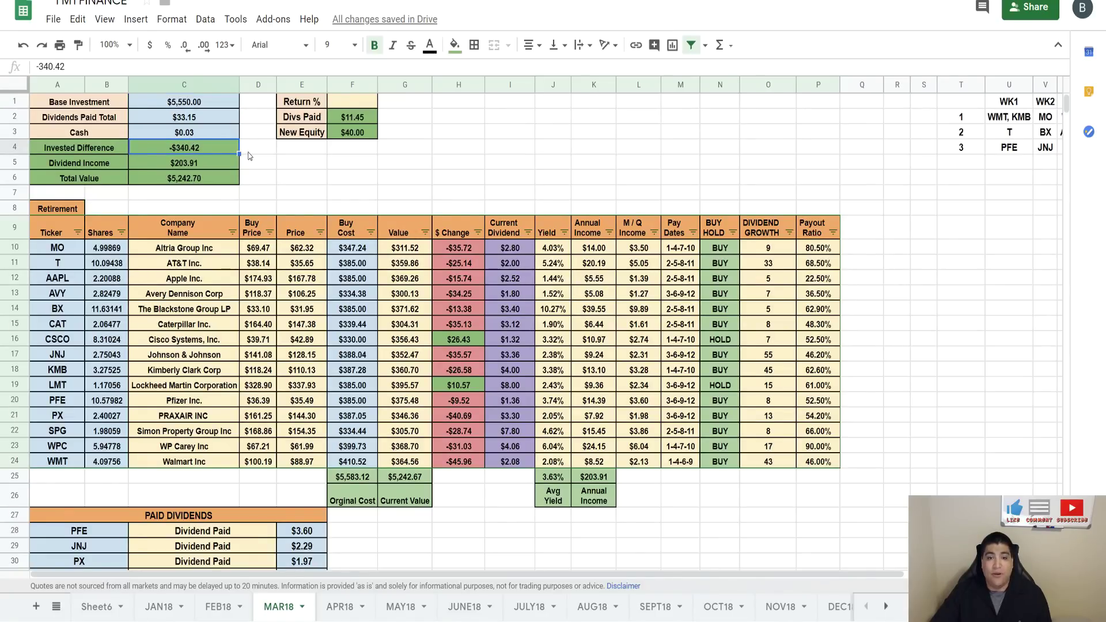
click(193, 167)
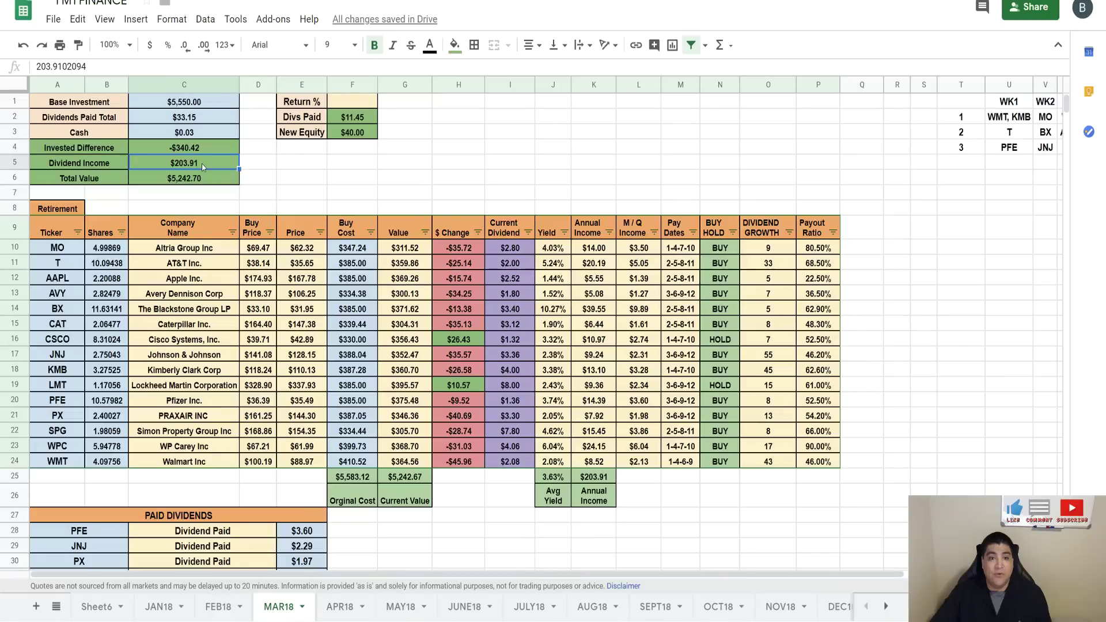
click(885, 607)
click(885, 607)
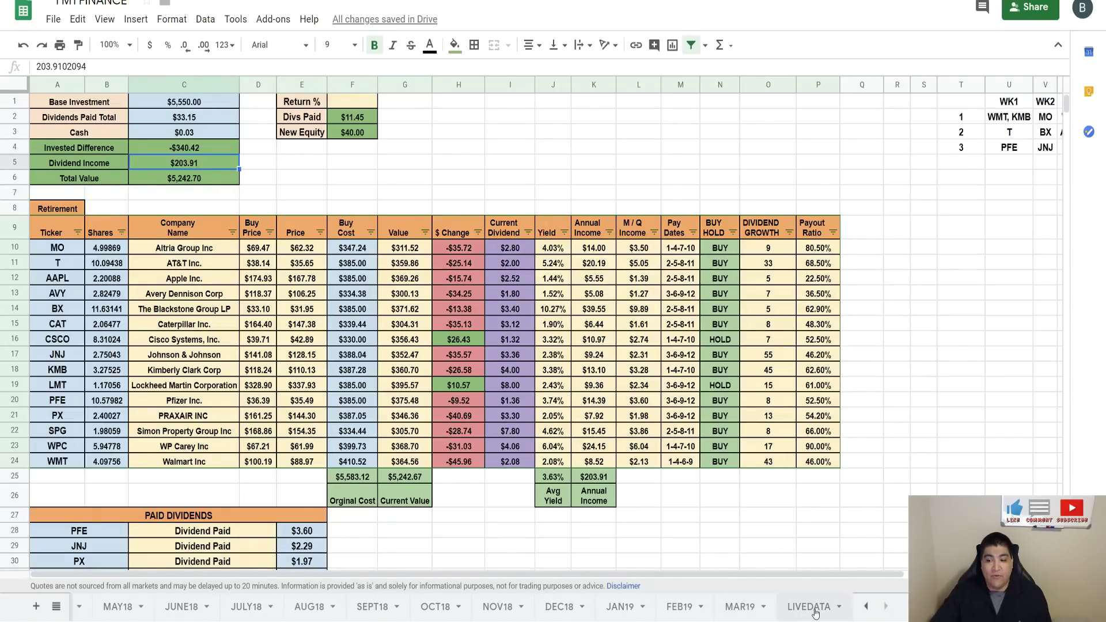
click(748, 614)
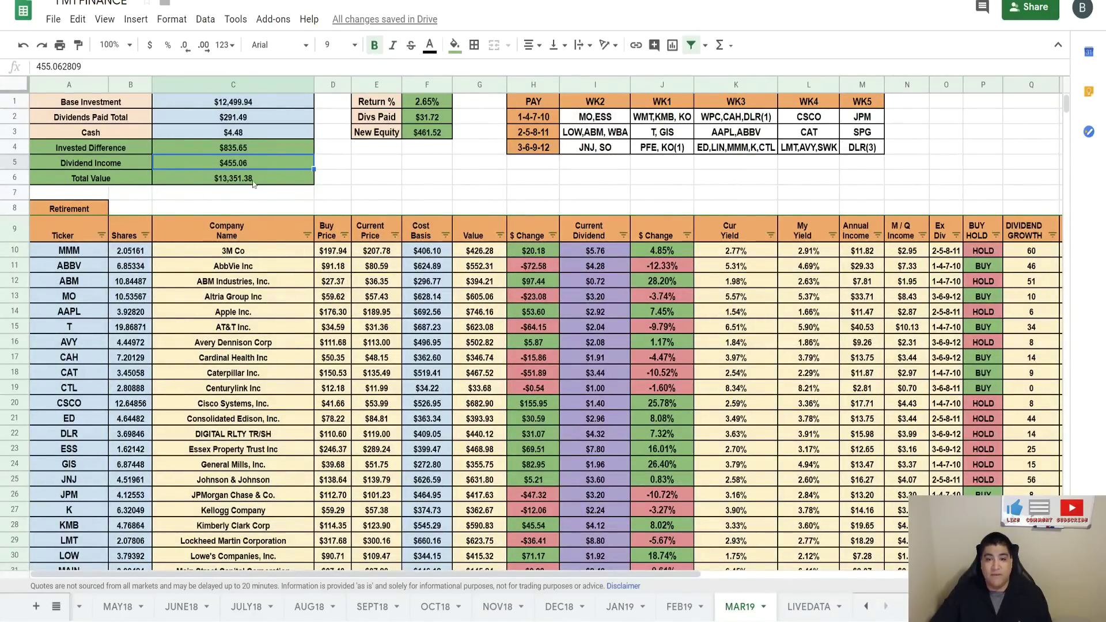
- Check the retirement account's invested difference and use Calculator to subtract the 12,499.94 base investment from the 13,351.38 total value
click(230, 149)
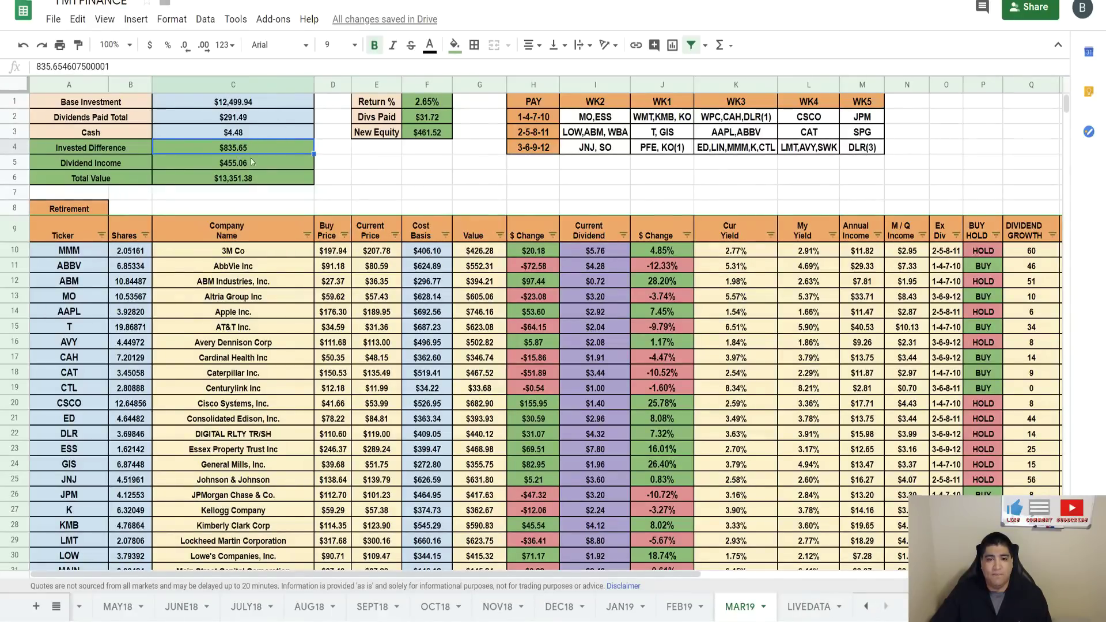
click(235, 182)
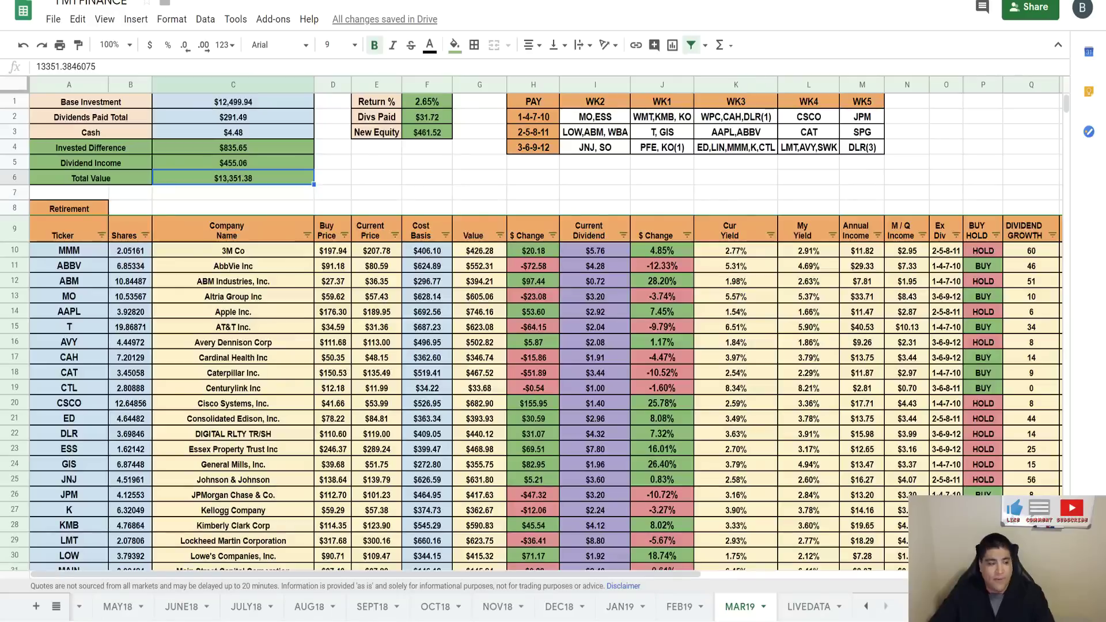
key(Escape)
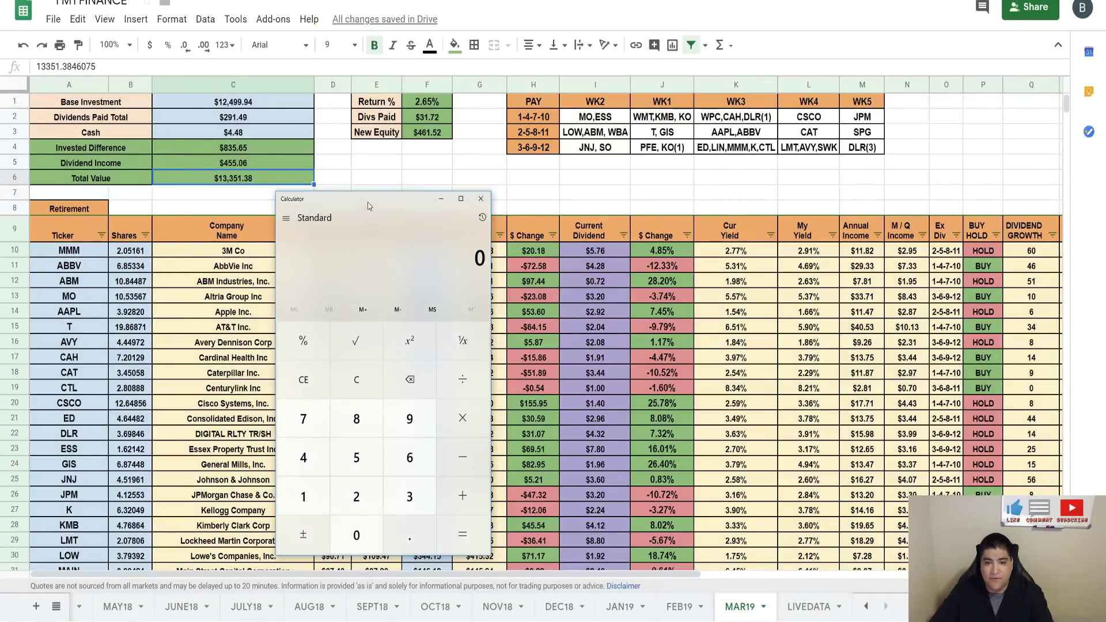
drag(367, 203, 491, 182)
text(13351.)
key(BackSpace)
text(5)
text(351.38 - )
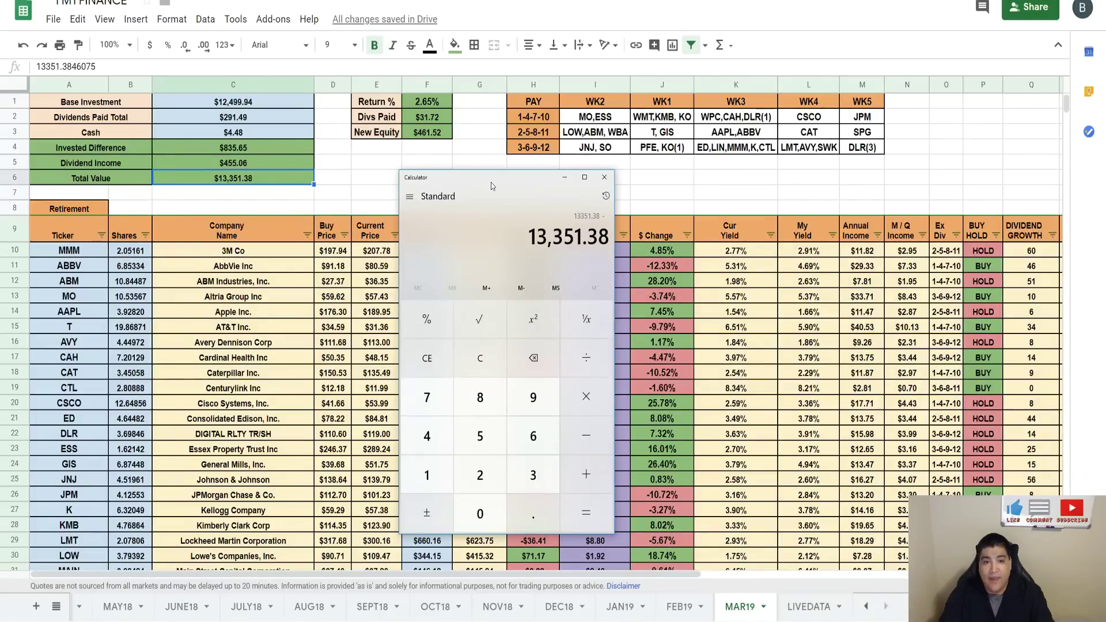
text(12,499.94)
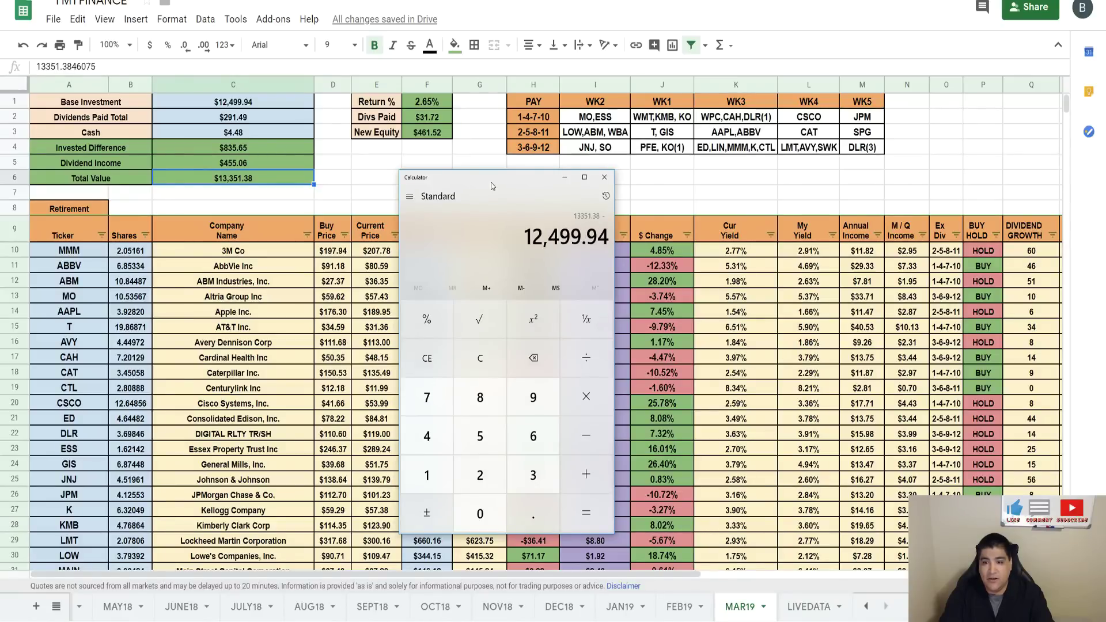
key(Return)
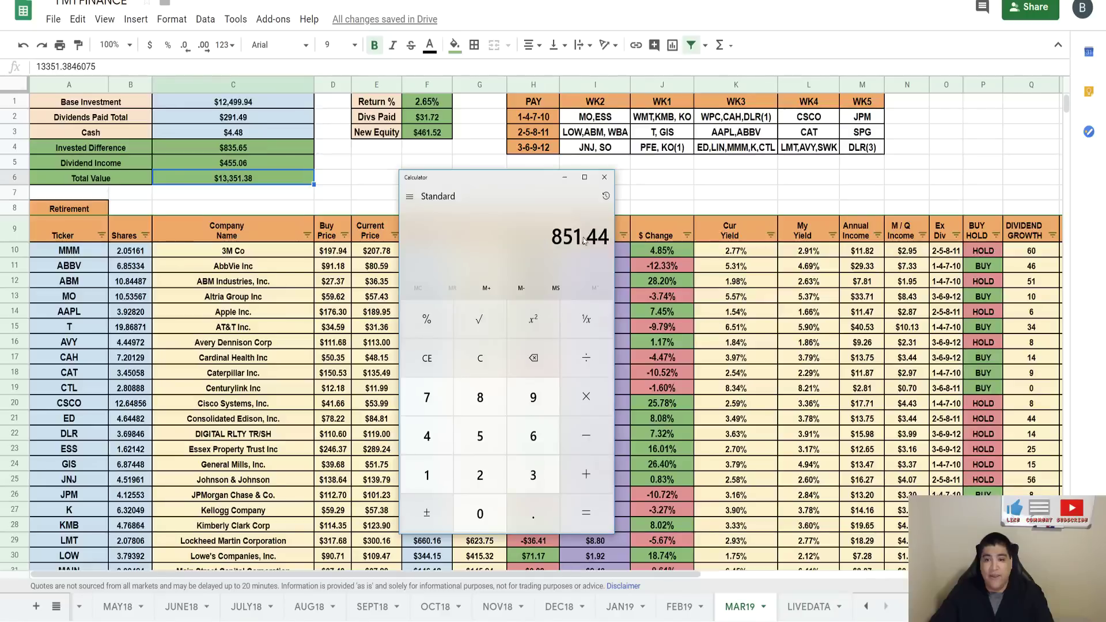
click(604, 177)
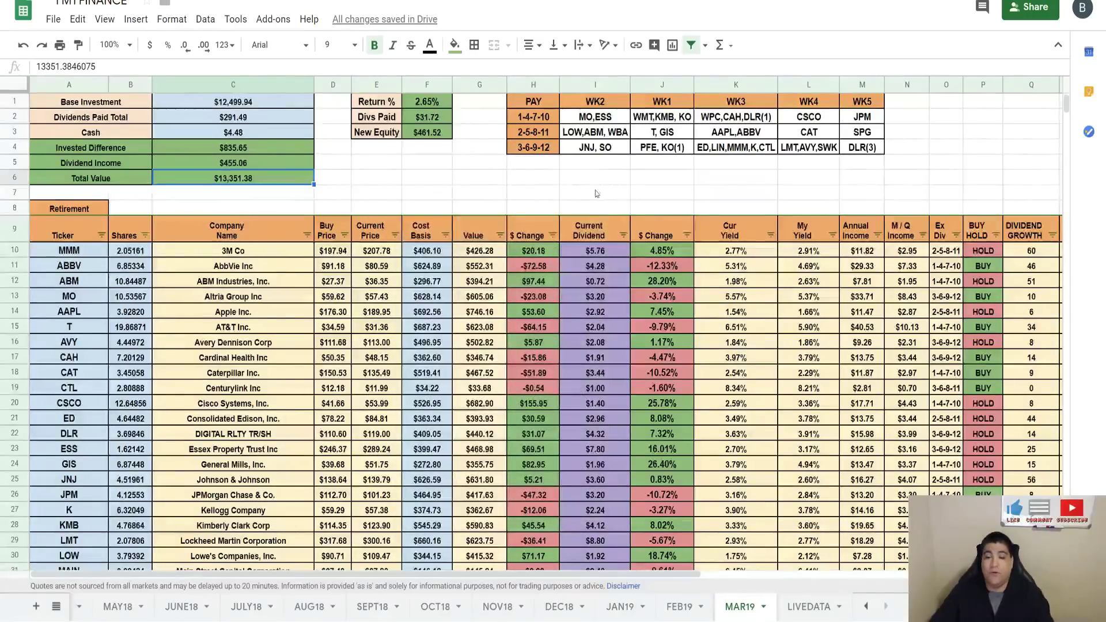
- Review the 3-6-9-12 row of the retirement account's pay schedule and remove LIN from its WK3 tickers
click(413, 180)
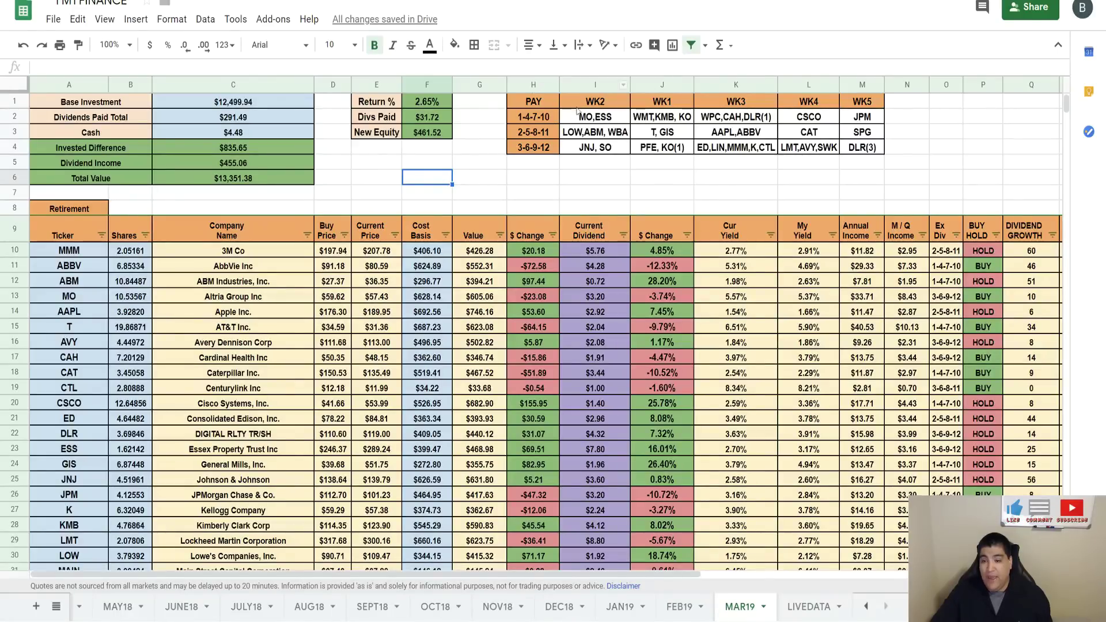
click(544, 149)
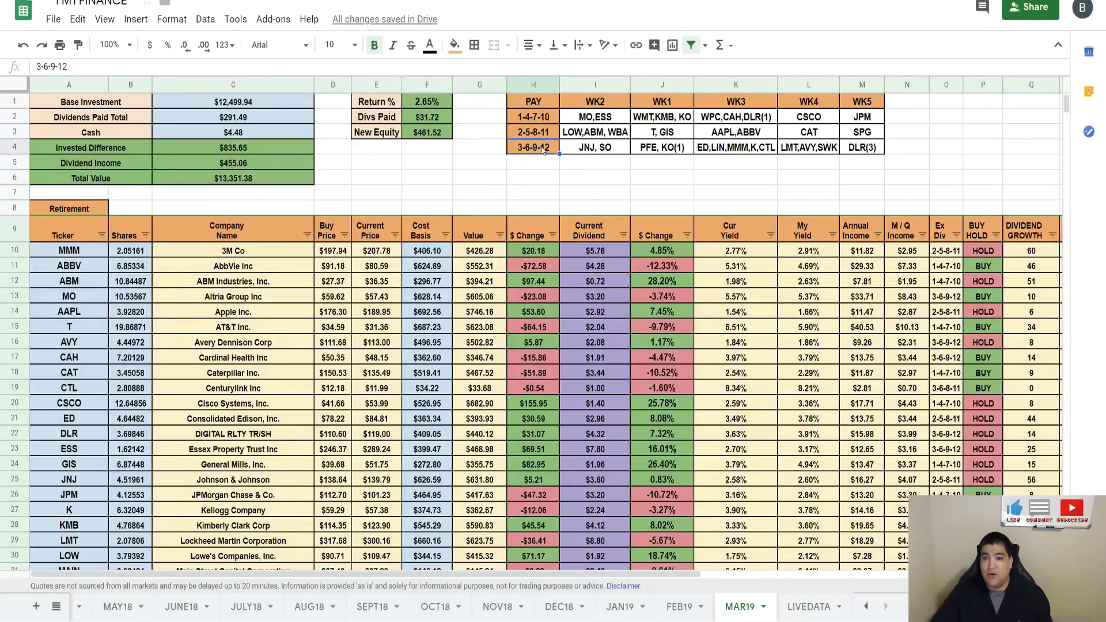
click(599, 151)
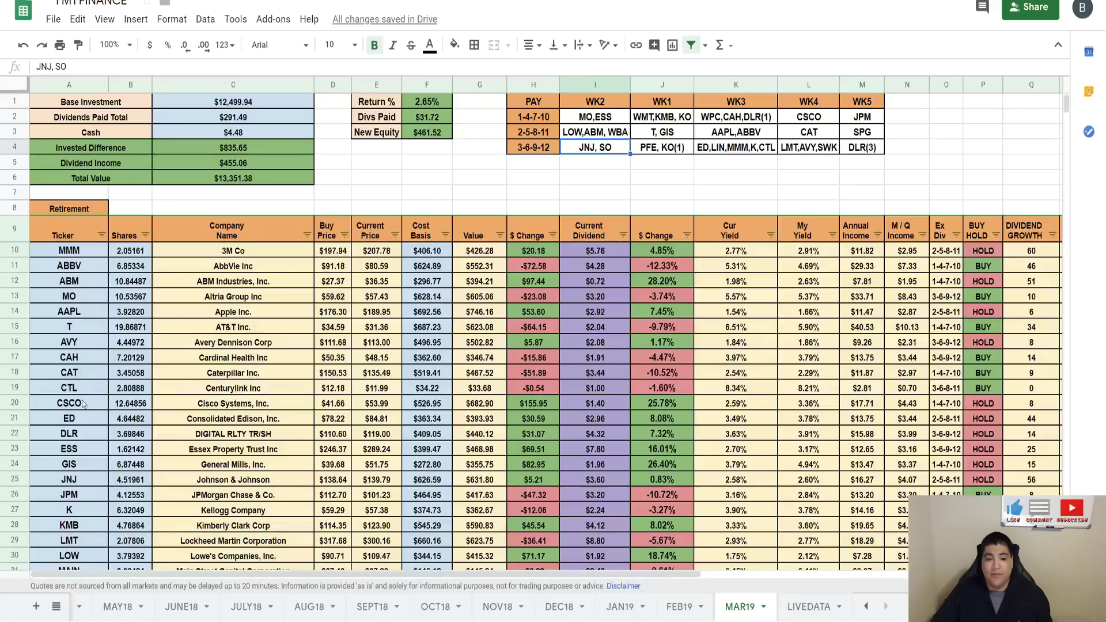
click(644, 151)
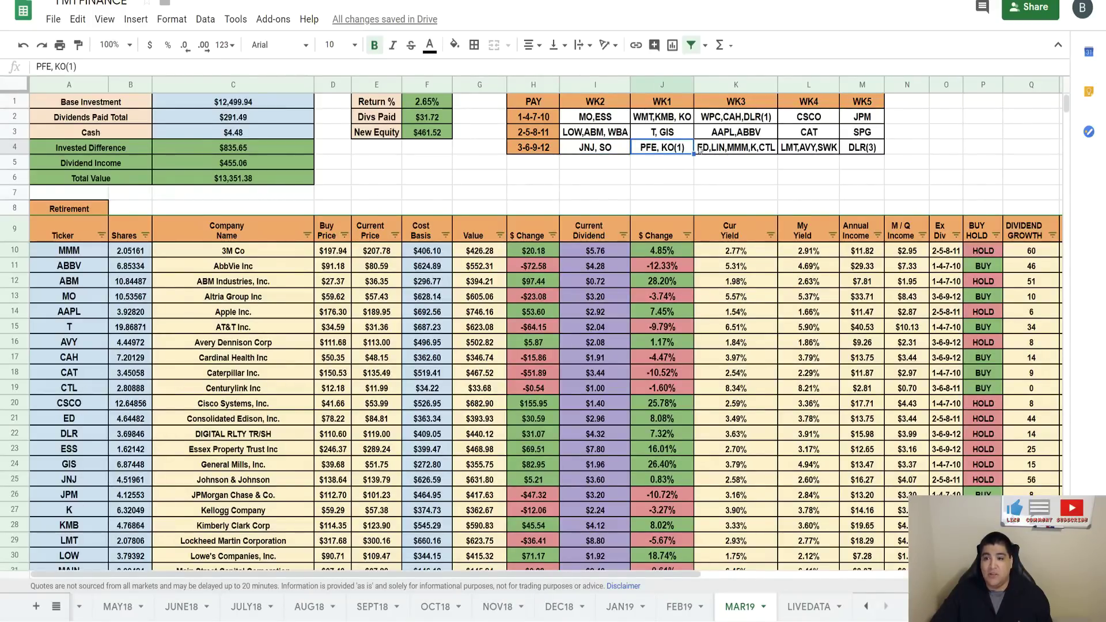
click(720, 151)
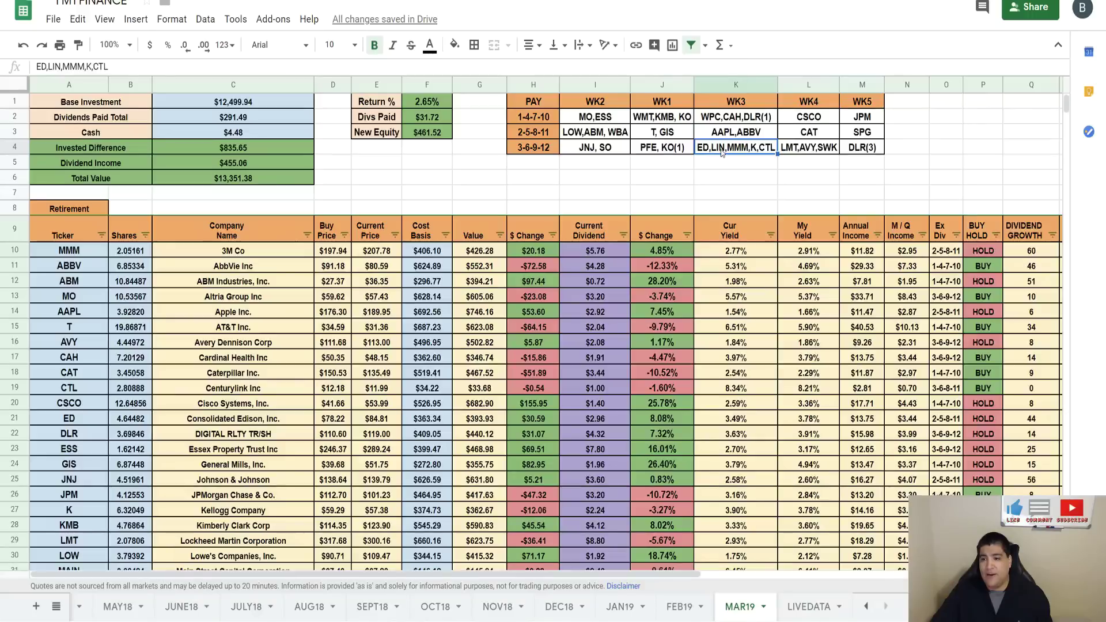
double_click(721, 151)
key(BackSpace)
key(BackSpace)
key(BackSpace)
key(BackSpace)
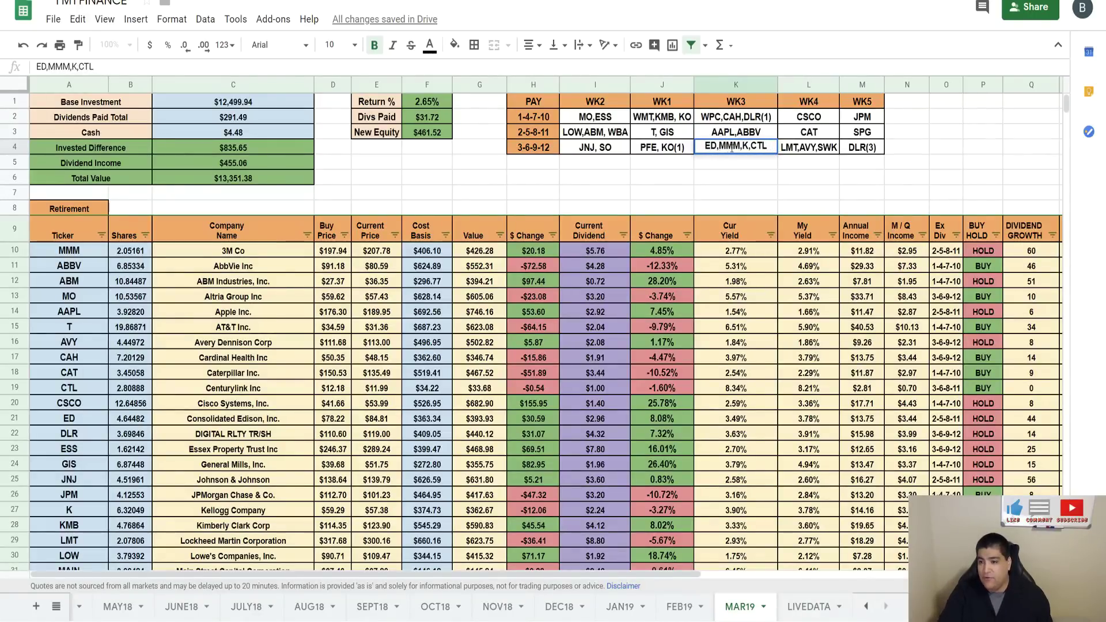
key(Return)
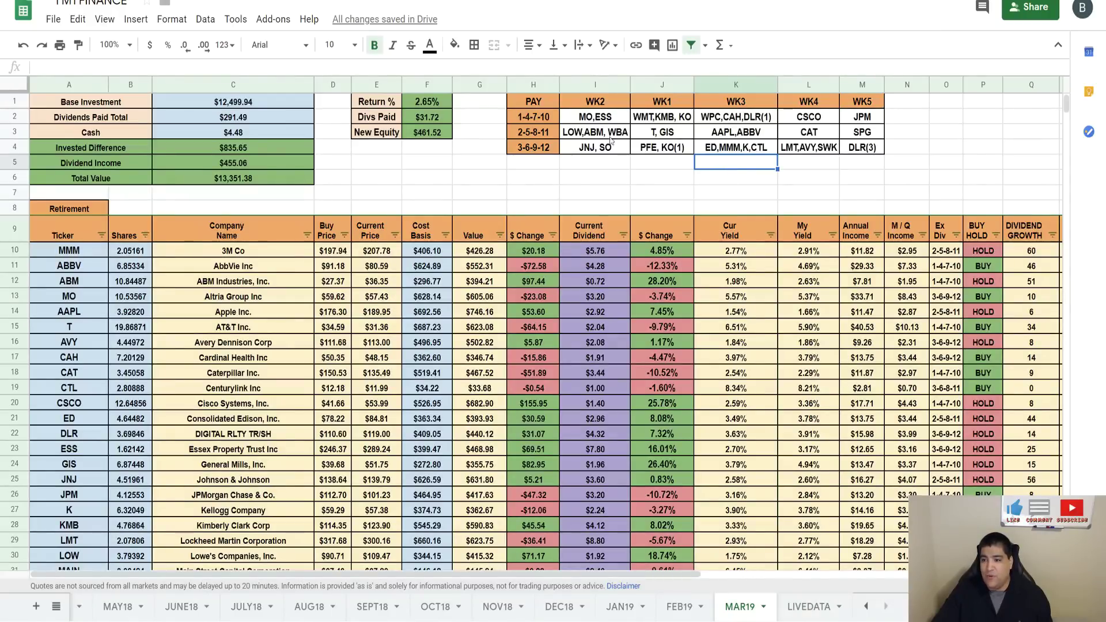
- Examine the individual account's VOO dividend, total value, return percentage and new equity on the MAR19 sheet
click(583, 159)
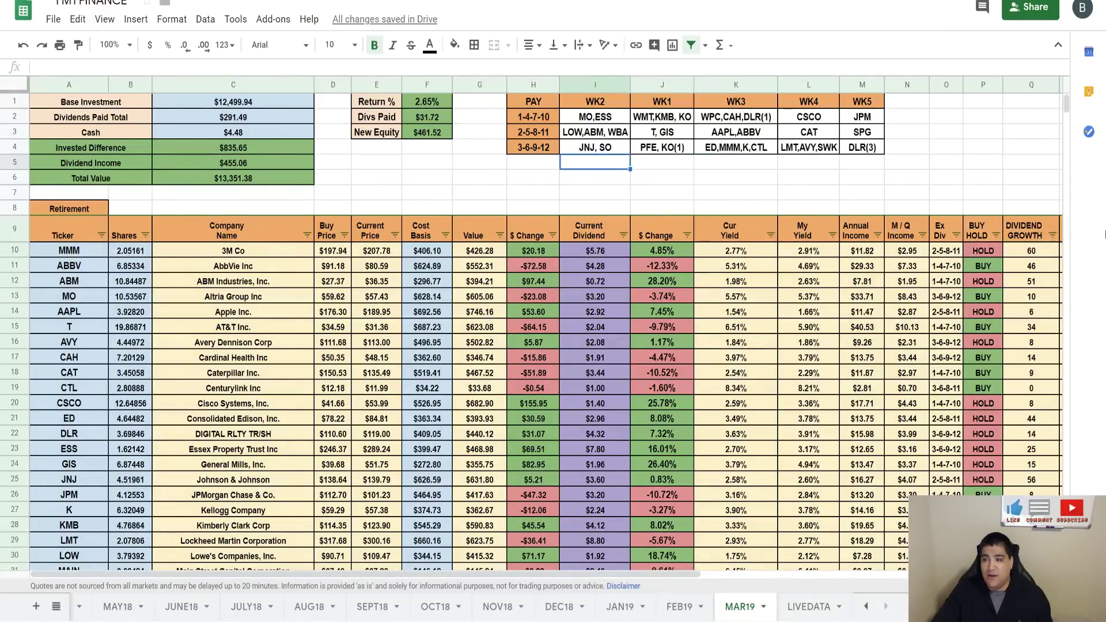
drag(1067, 112, 1069, 130)
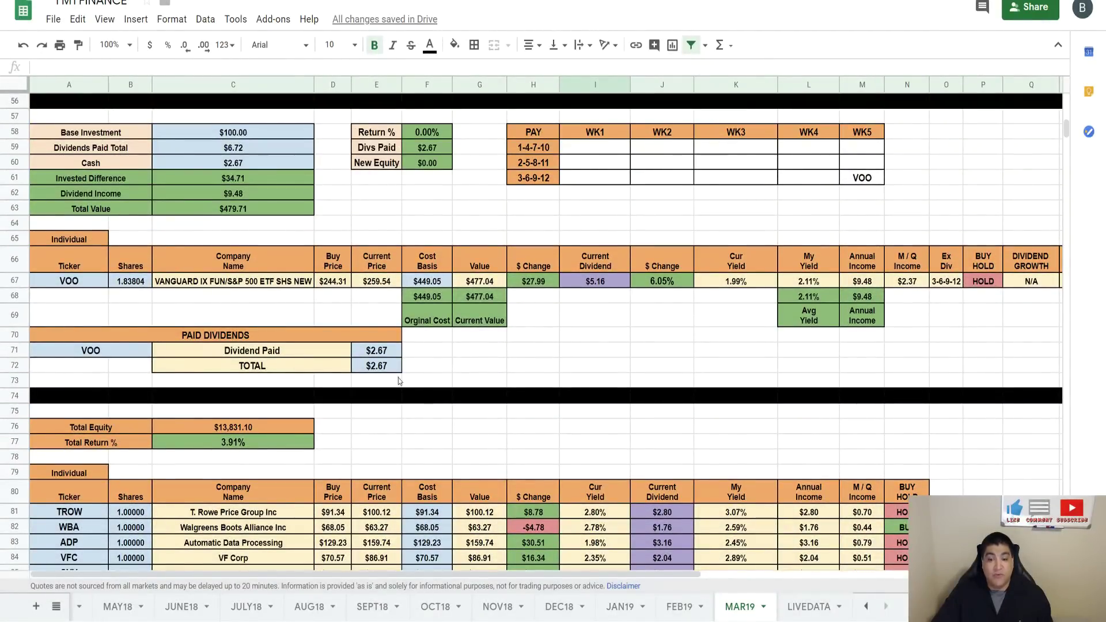
click(400, 354)
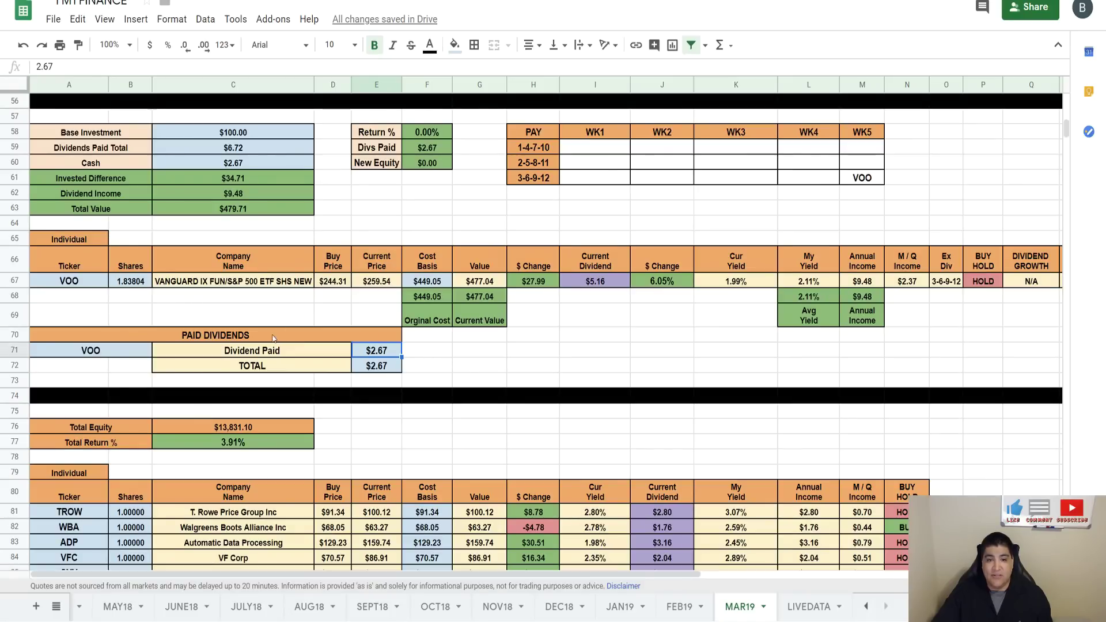
click(239, 209)
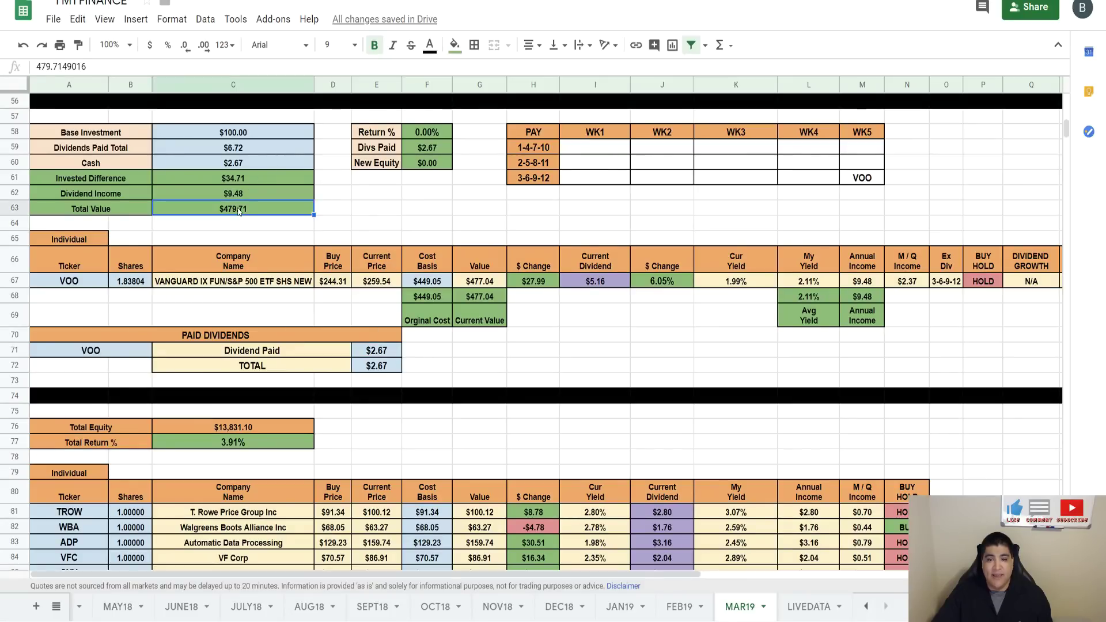
click(430, 133)
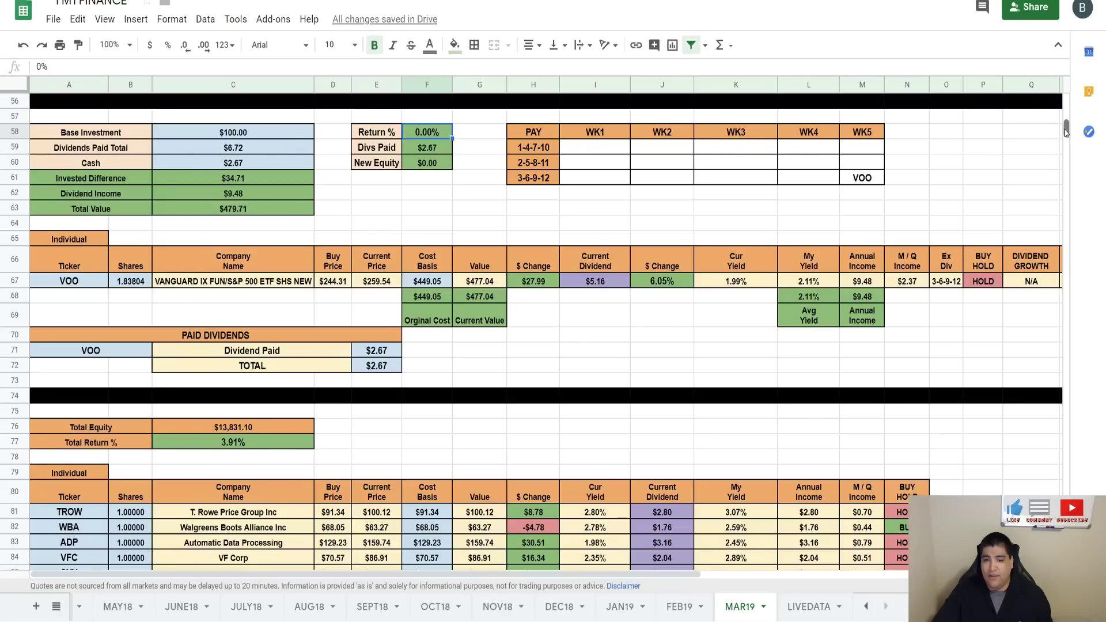
key(Down)
key(Down)
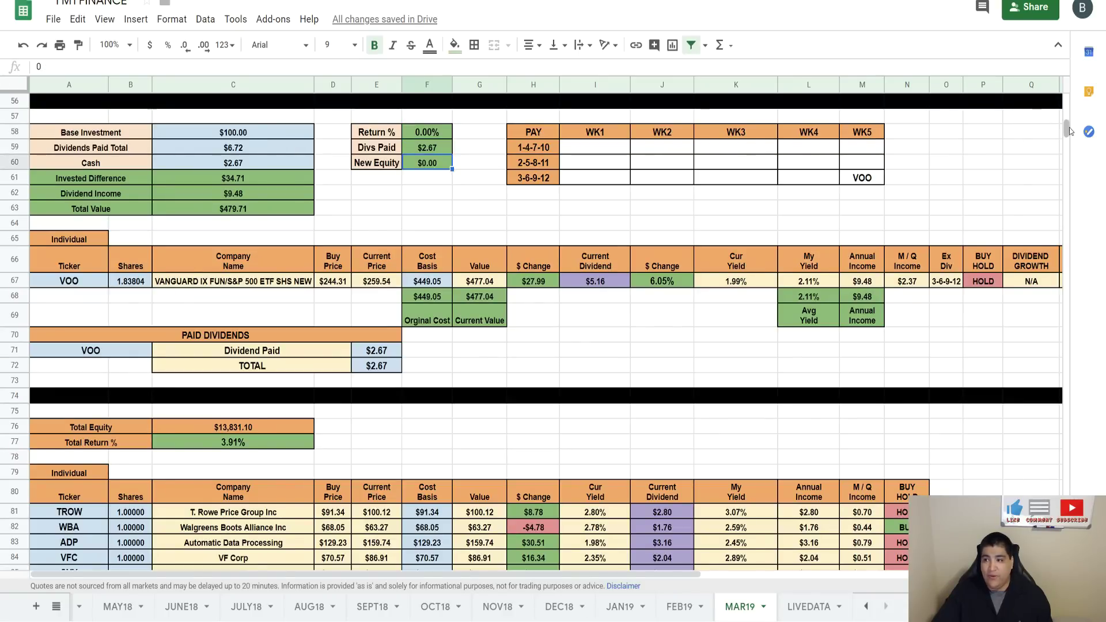
scroll(1065, 133, down, 2)
scroll(1066, 134, down, 2)
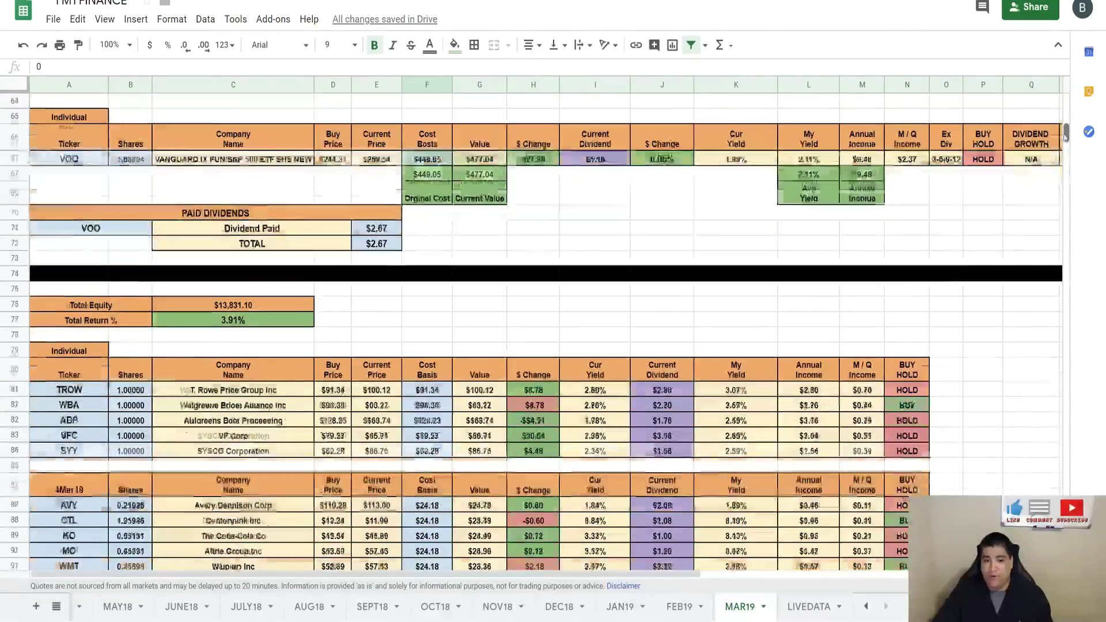
- Examine the combined total equity and total return percentage below the individual account's paid dividends
click(231, 215)
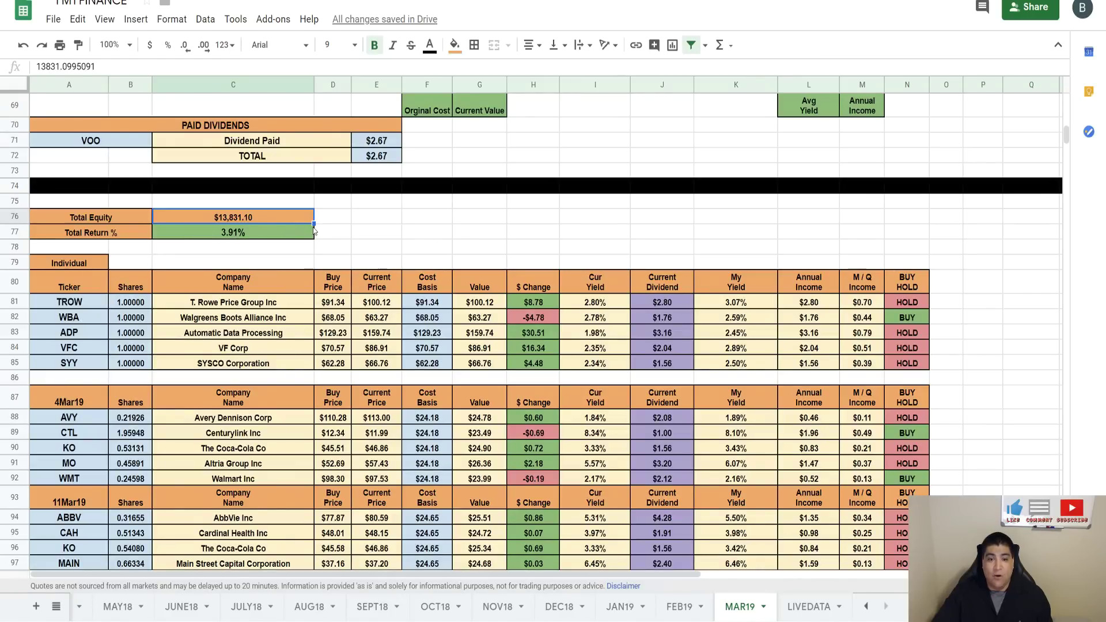
scroll(1066, 136, up, 3)
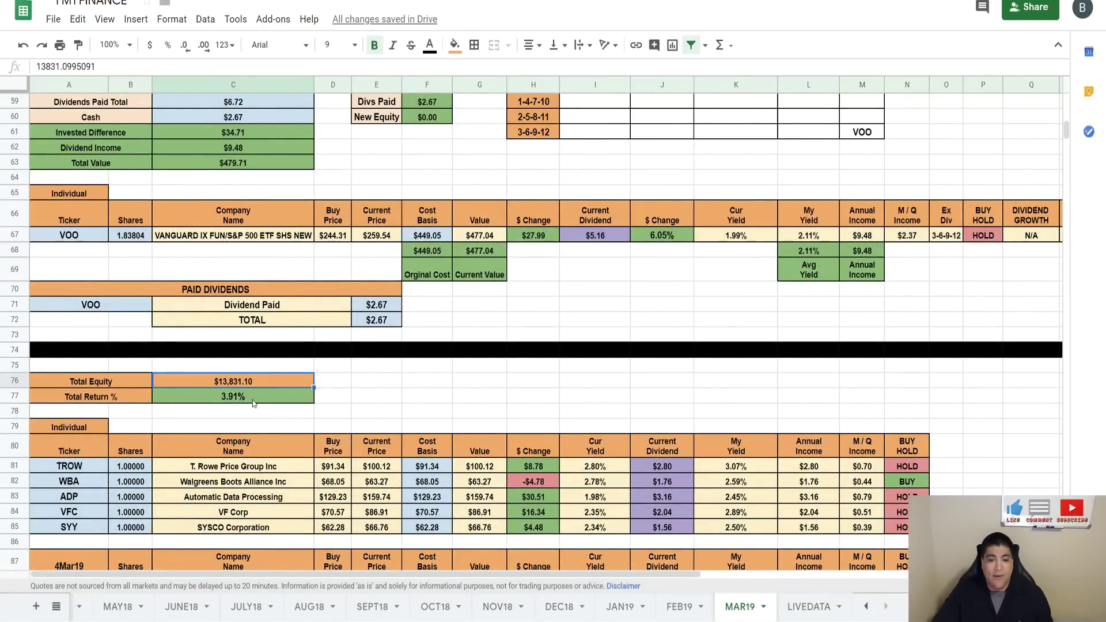
scroll(1067, 138, down, 5)
scroll(1067, 138, down, 2)
scroll(1067, 138, up, 2)
- Go through the tickers in the last individual holdings table and delete its Walgreens Boots Alliance (WBA) row
mouse_move(64, 233)
mouse_down()
mouse_move(99, 296)
mouse_move(72, 237)
mouse_up()
click(73, 249)
click(76, 263)
click(78, 280)
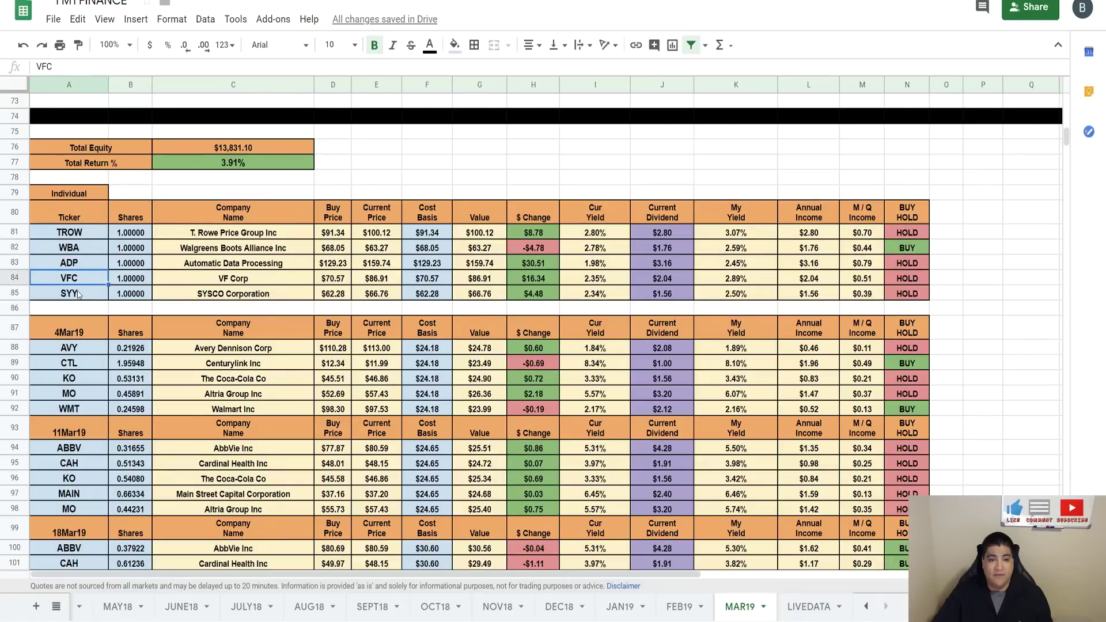
click(23, 263)
click(20, 247)
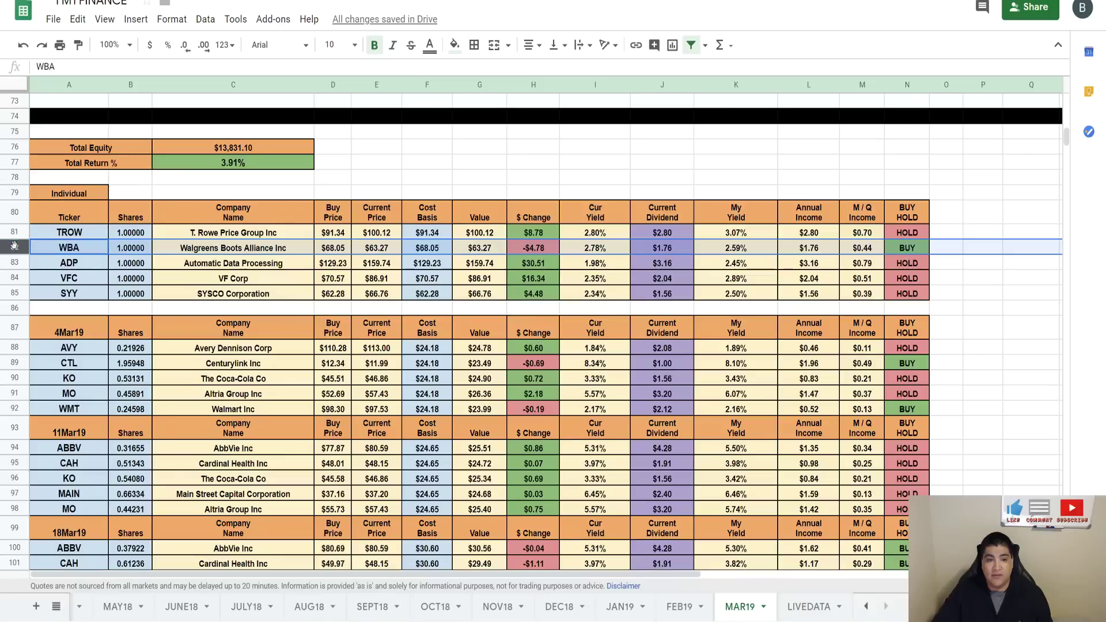
right_click(14, 249)
click(60, 413)
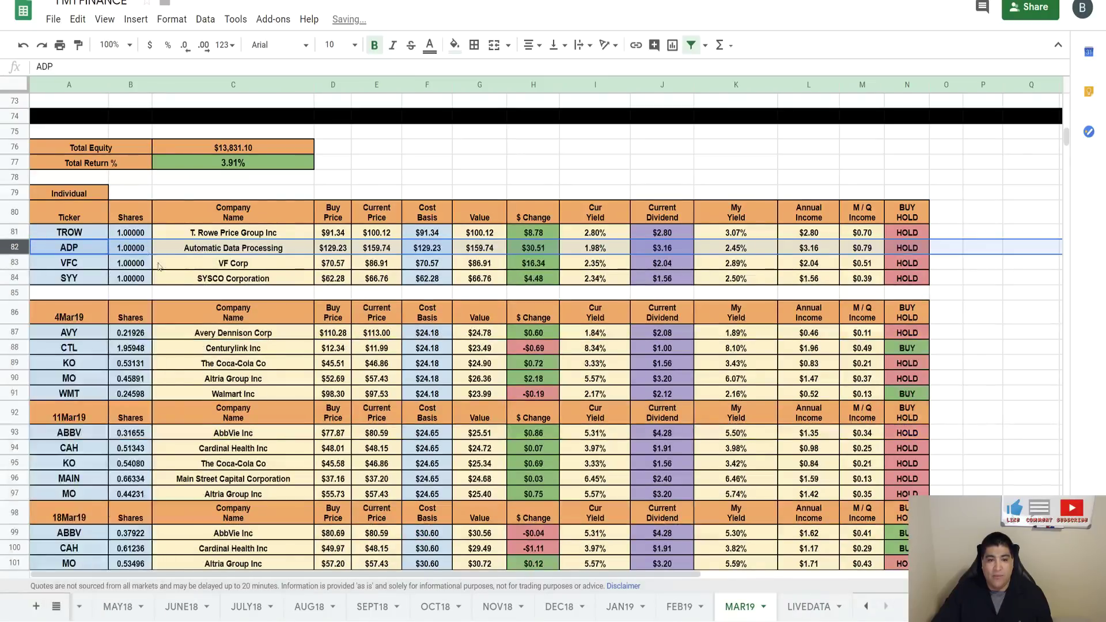
- Find the Walgreens Boots Alliance row among the retirement account's holdings and highlight it for review
drag(1065, 137, 1065, 112)
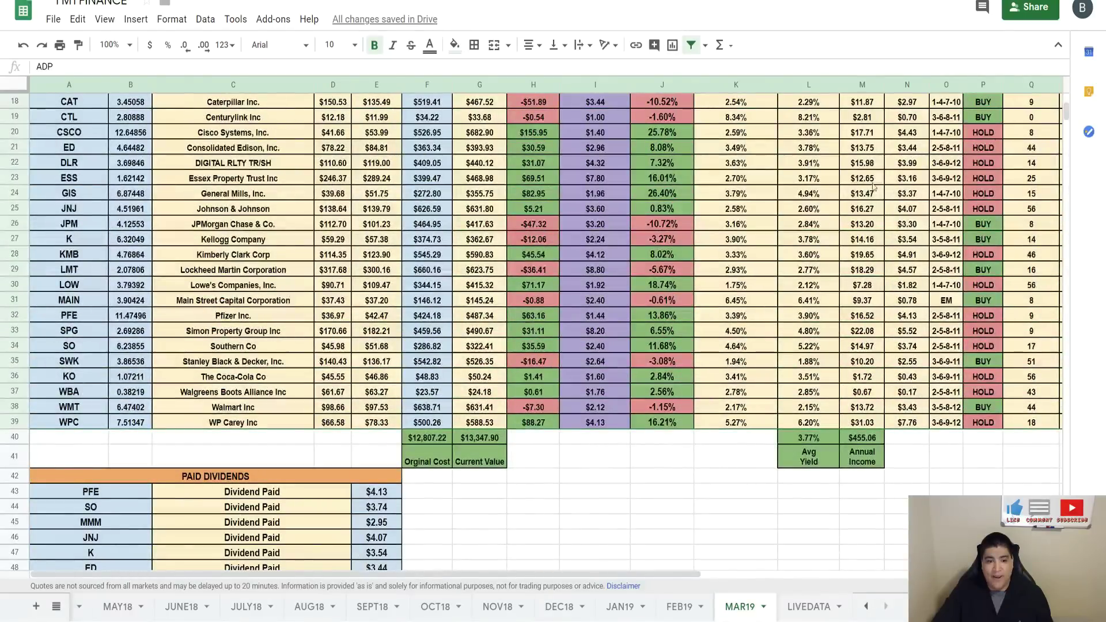
click(21, 396)
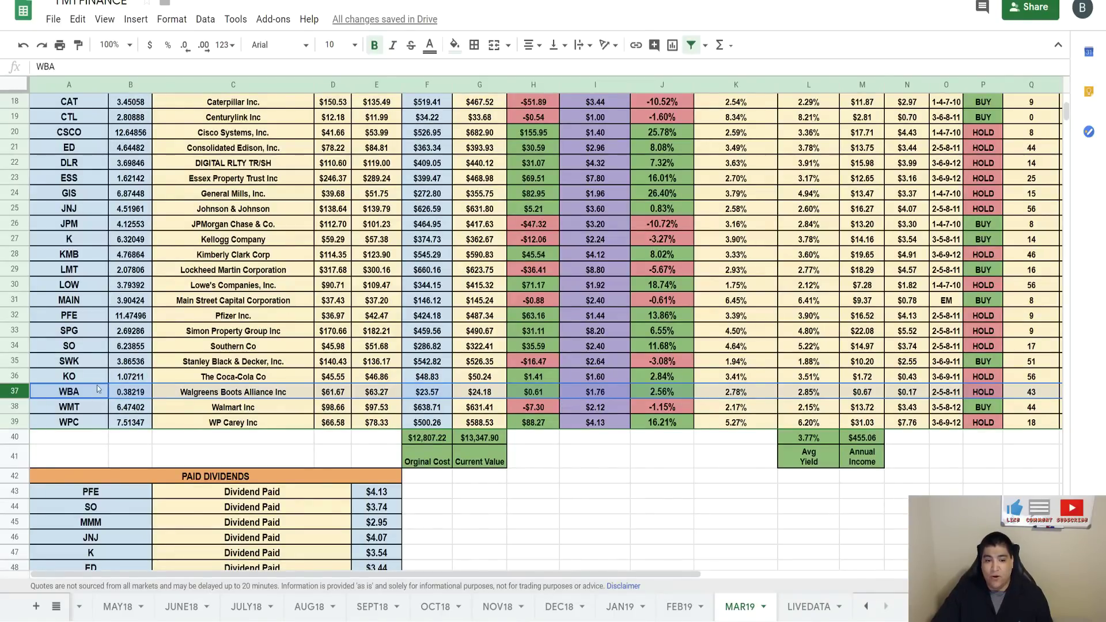
- Review the weekly purchase tables from 4Mar19 to 25Mar19, checking tickers, current prices, dollar changes and annual income
drag(1066, 114, 1067, 146)
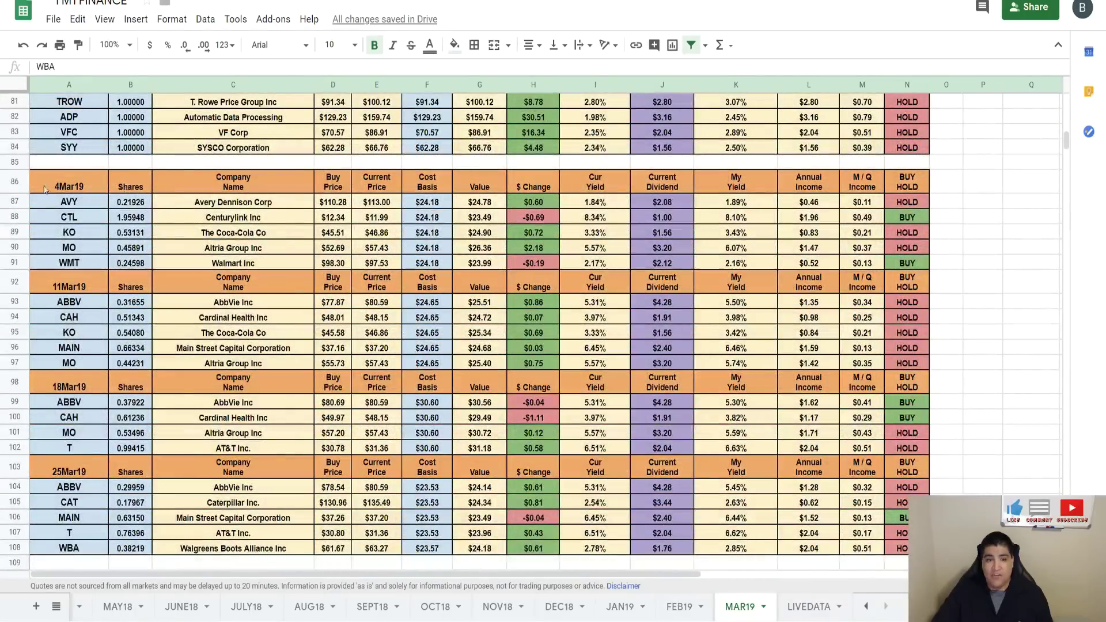
drag(76, 207, 72, 264)
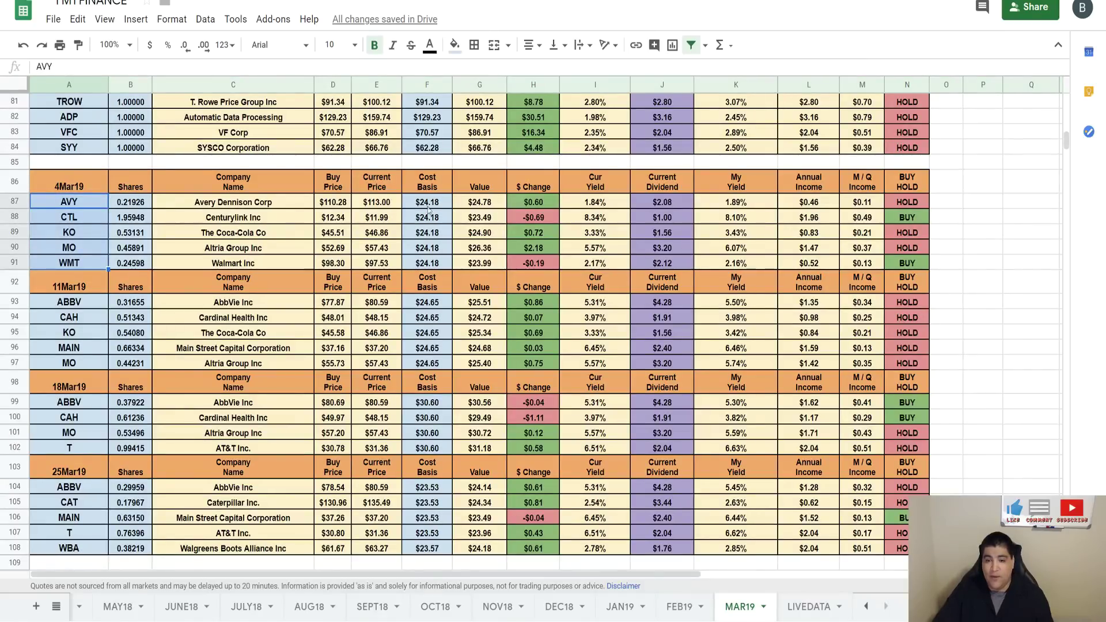
click(381, 207)
click(380, 217)
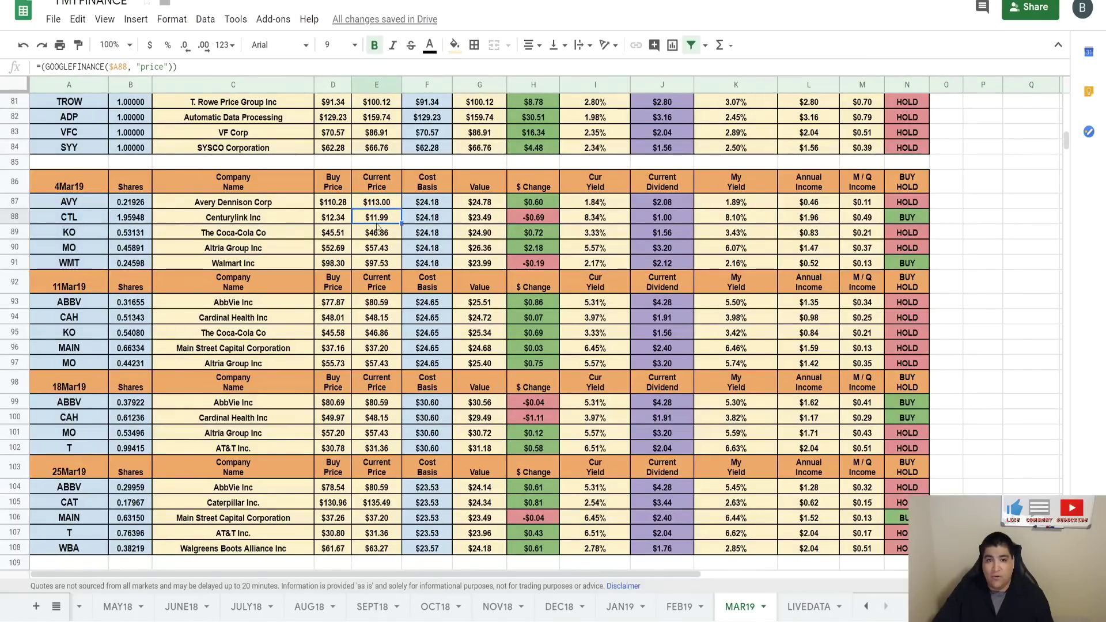
click(546, 202)
drag(544, 203, 534, 553)
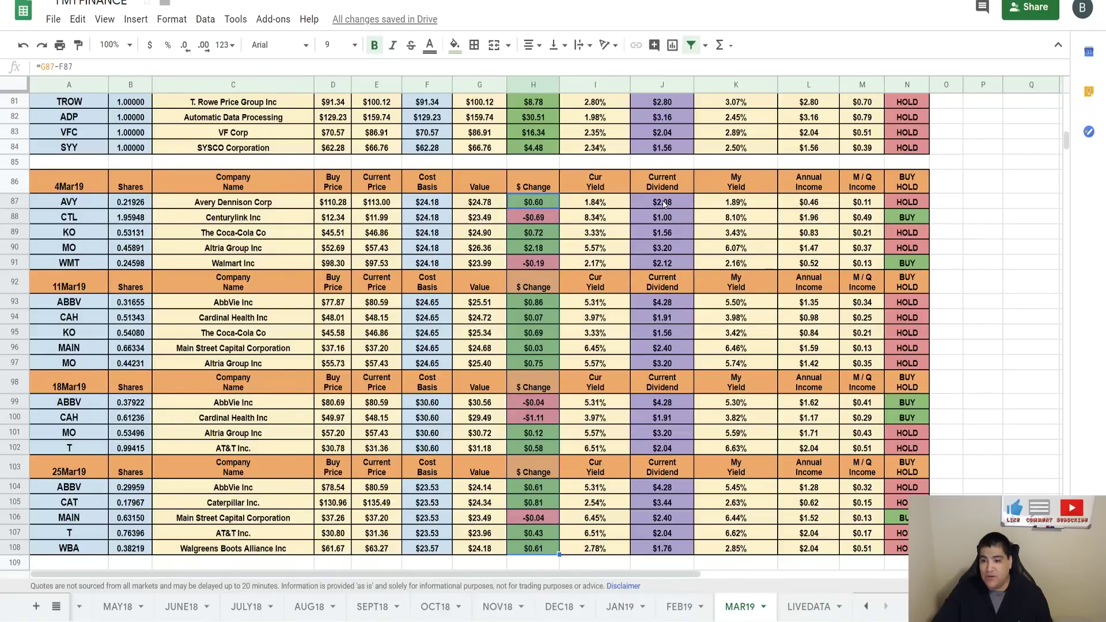
drag(817, 202, 825, 553)
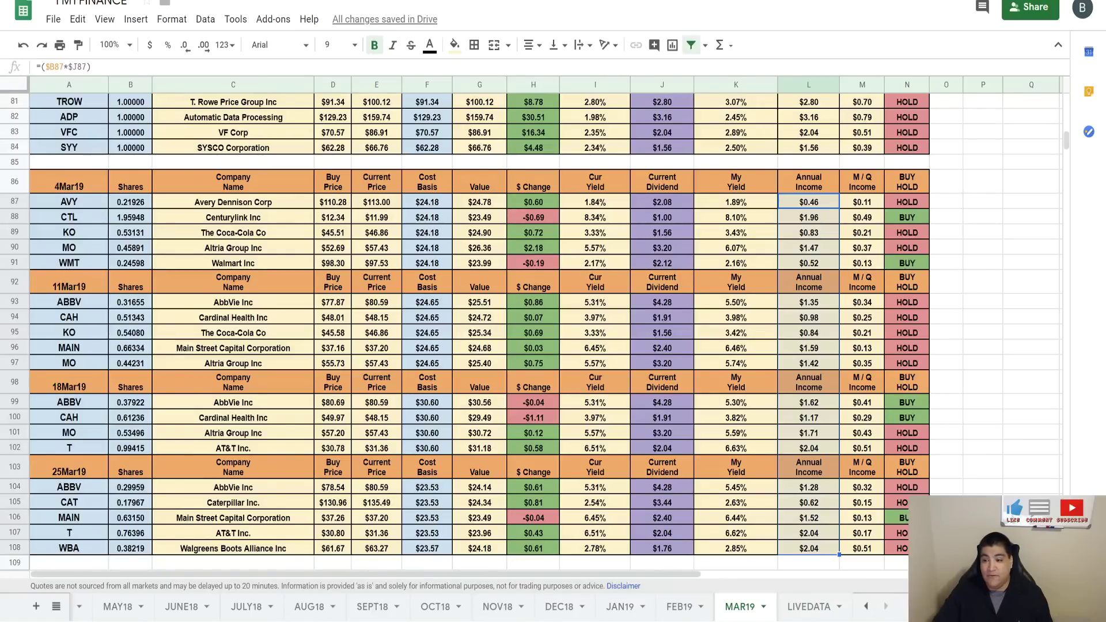
click(945, 367)
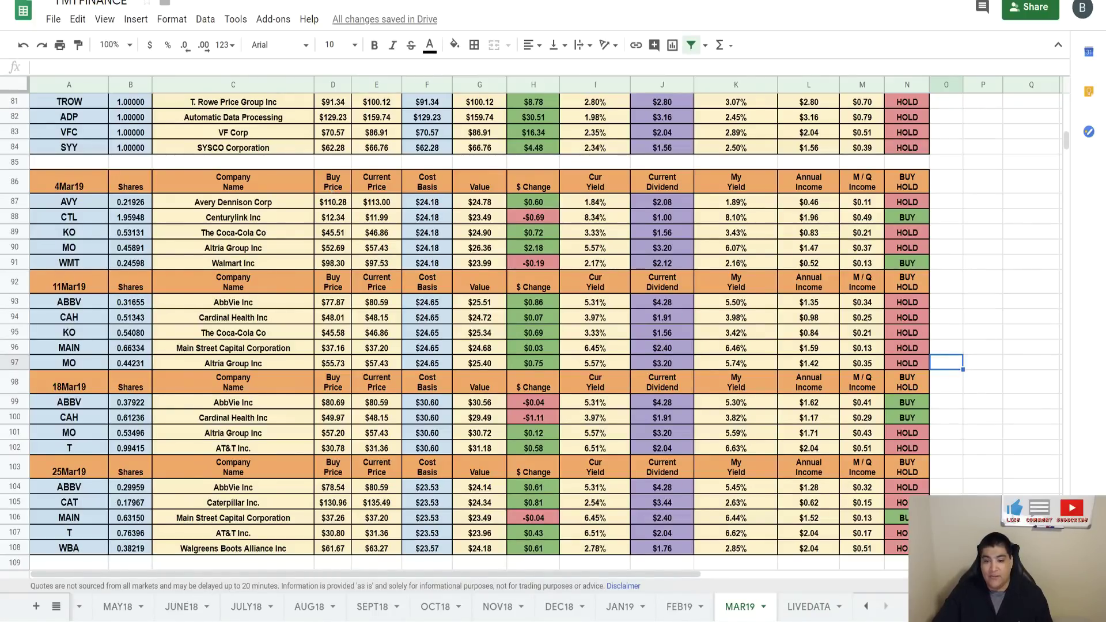
- Return to the retirement summary on MAR19, switch to the M1 Finance Roth IRA portfolio and close its gain breakdown
drag(1066, 144, 1066, 109)
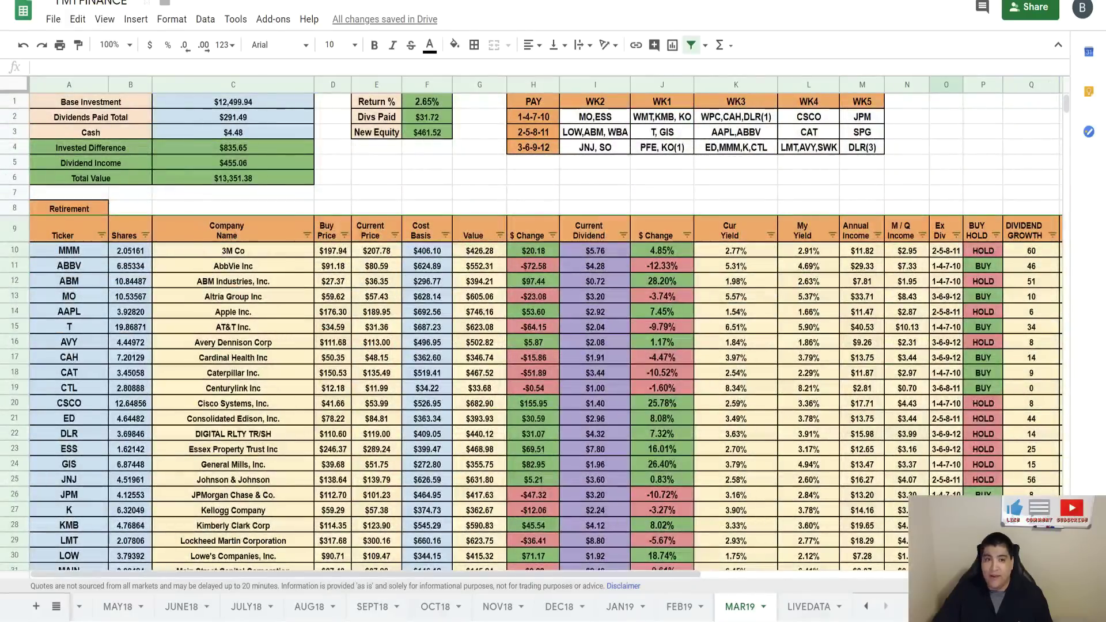
key(ctrl+Tab)
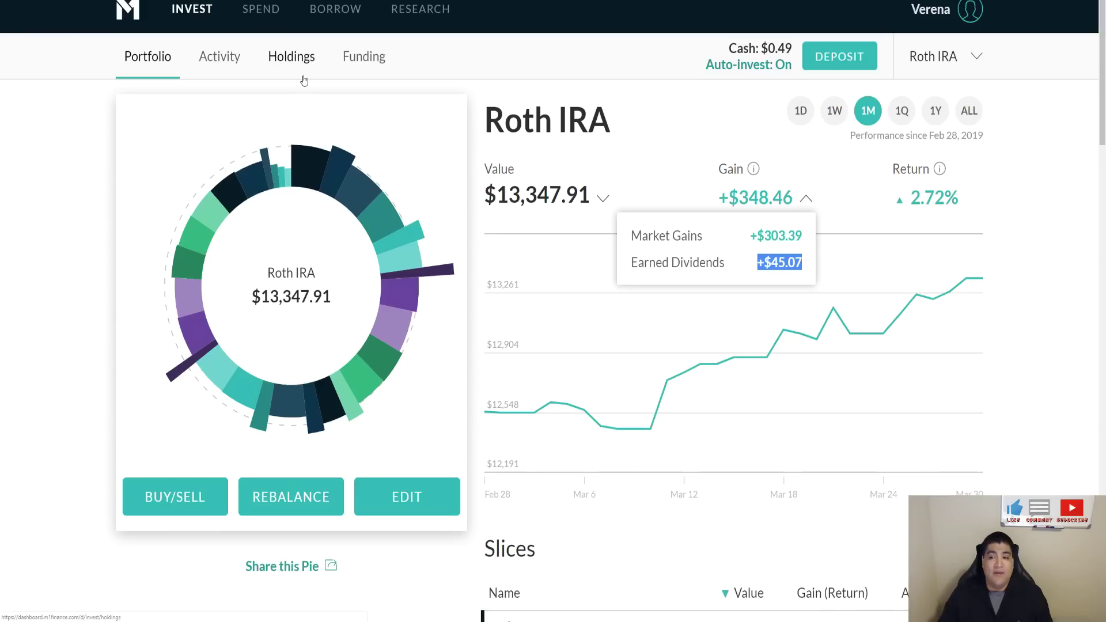
click(478, 79)
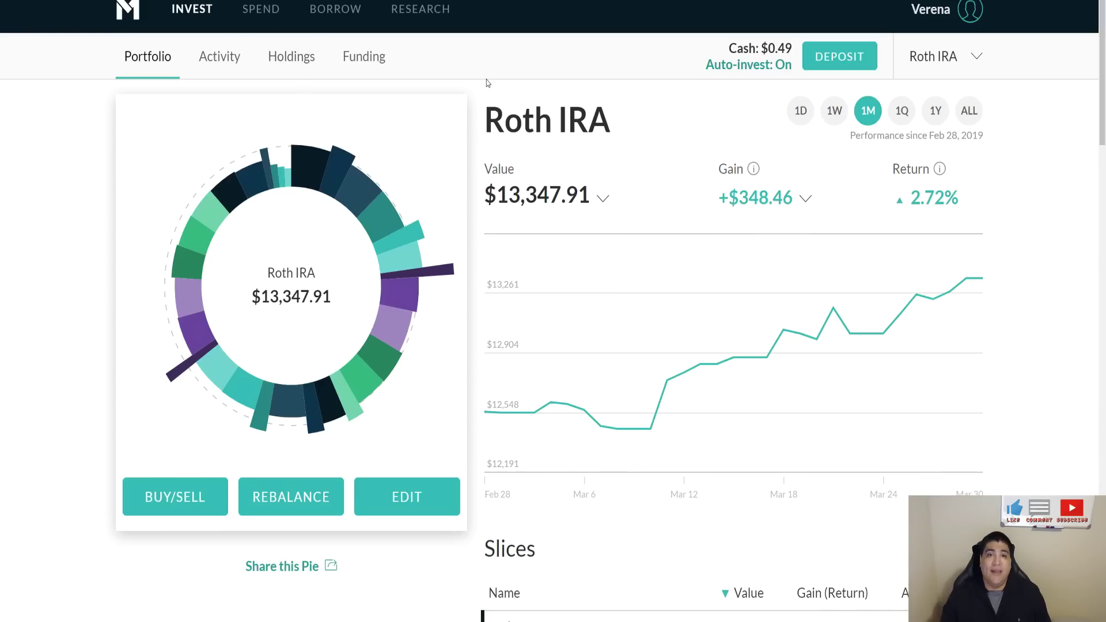